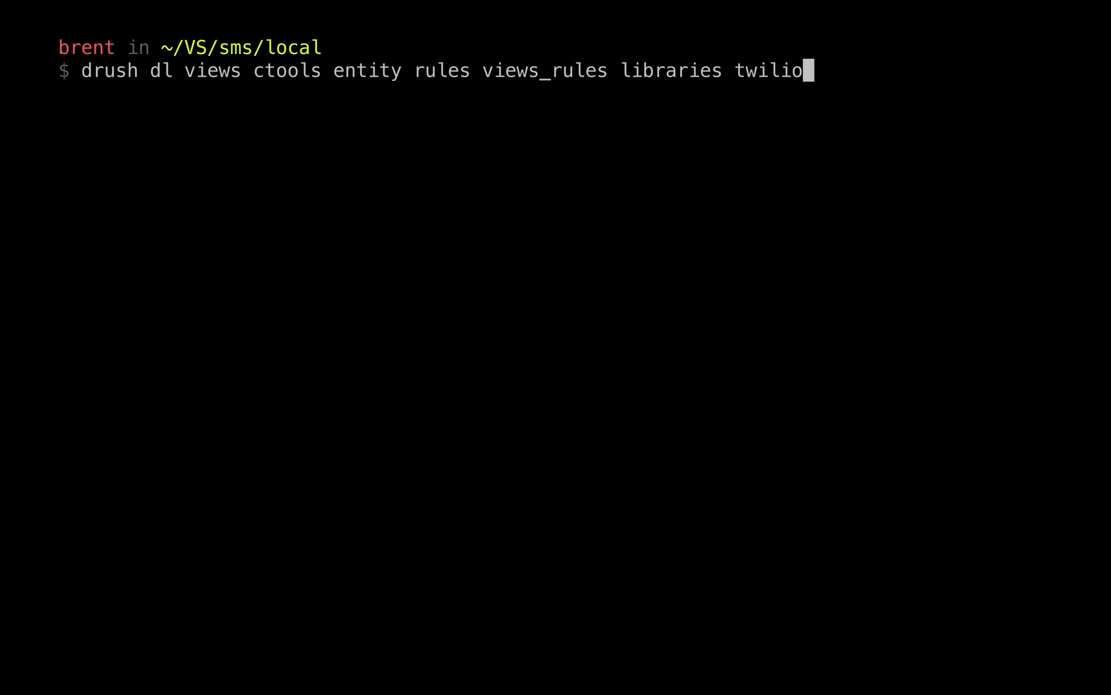
Run drush dl for the seven projects, then enable them with 'drush en views views_ui ctools entity entity_token rules rules_admin views_rules libraries twilio -y'.
{"action": "key", "text": "Return"}
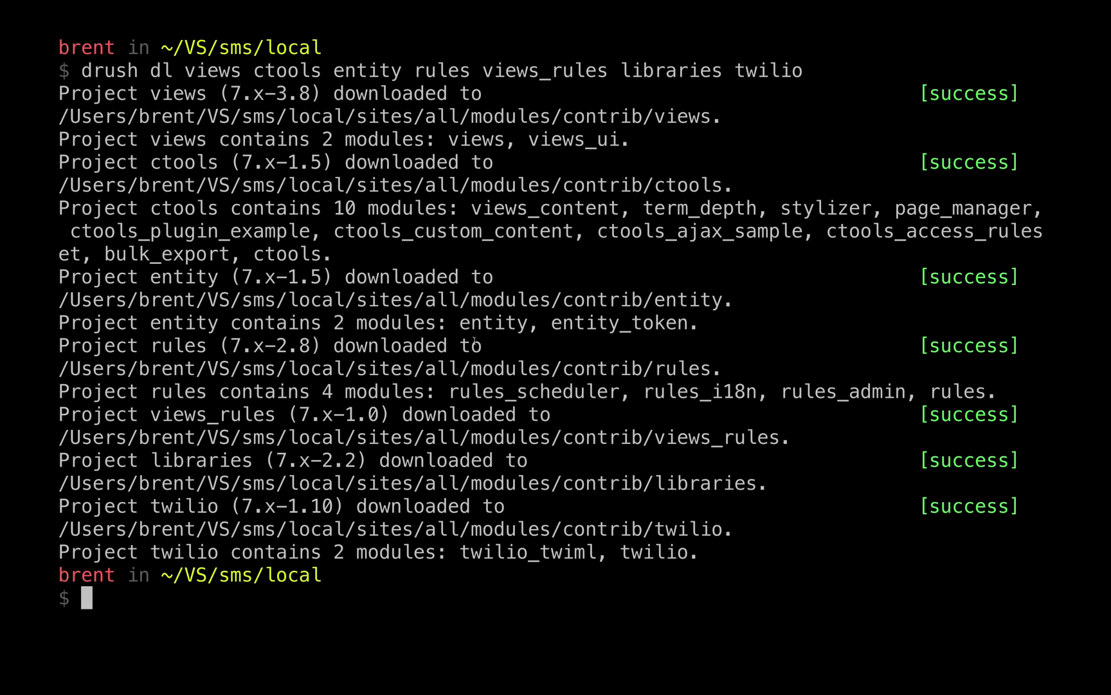
{"action": "type", "text": "drush en views views_ui ctools entity entity_token rules rules_admin views_rules libraries twilio -y"}
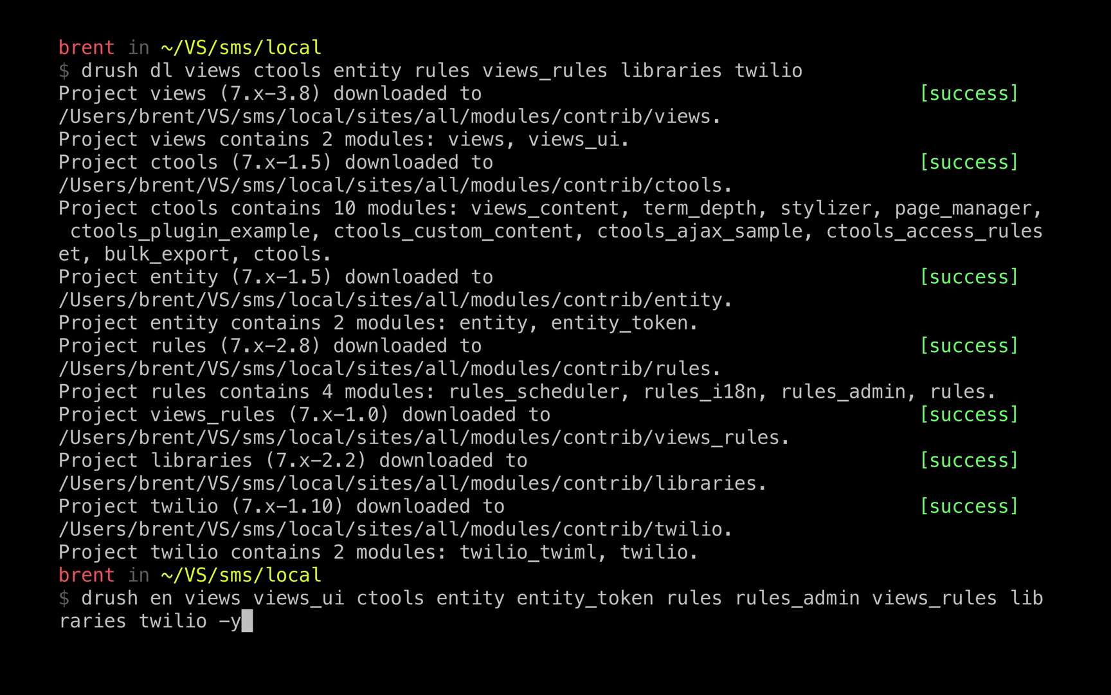
{"action": "key", "text": "Return"}
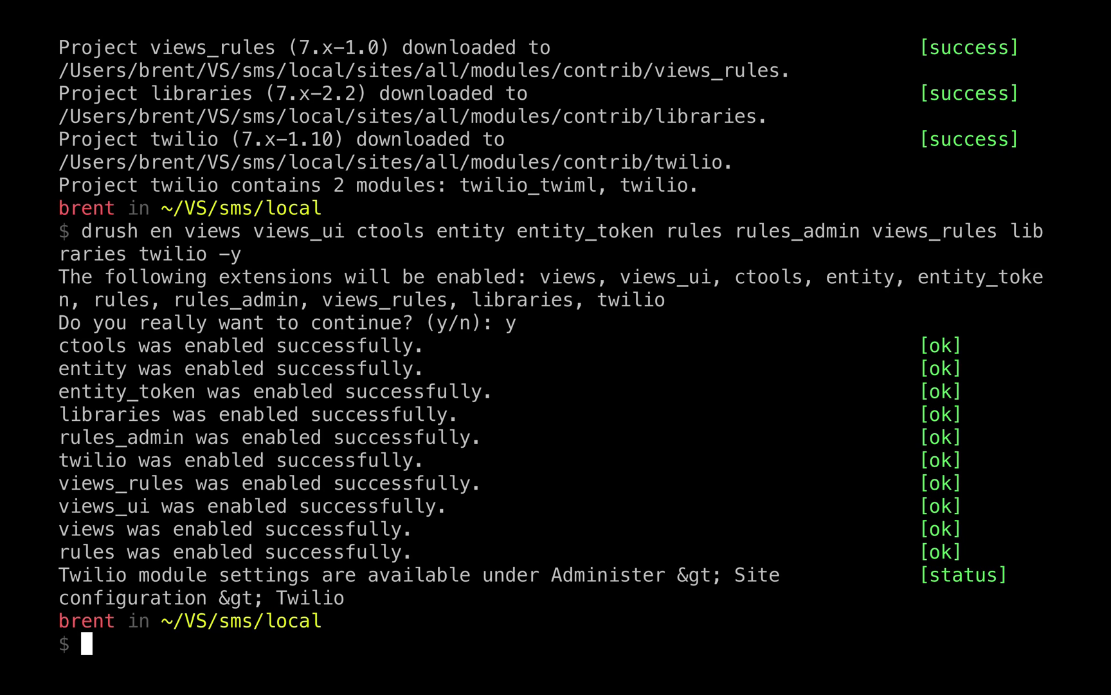
Create the sites/all/libraries folder and move into it.
{"action": "type", "text": "mkdir "}
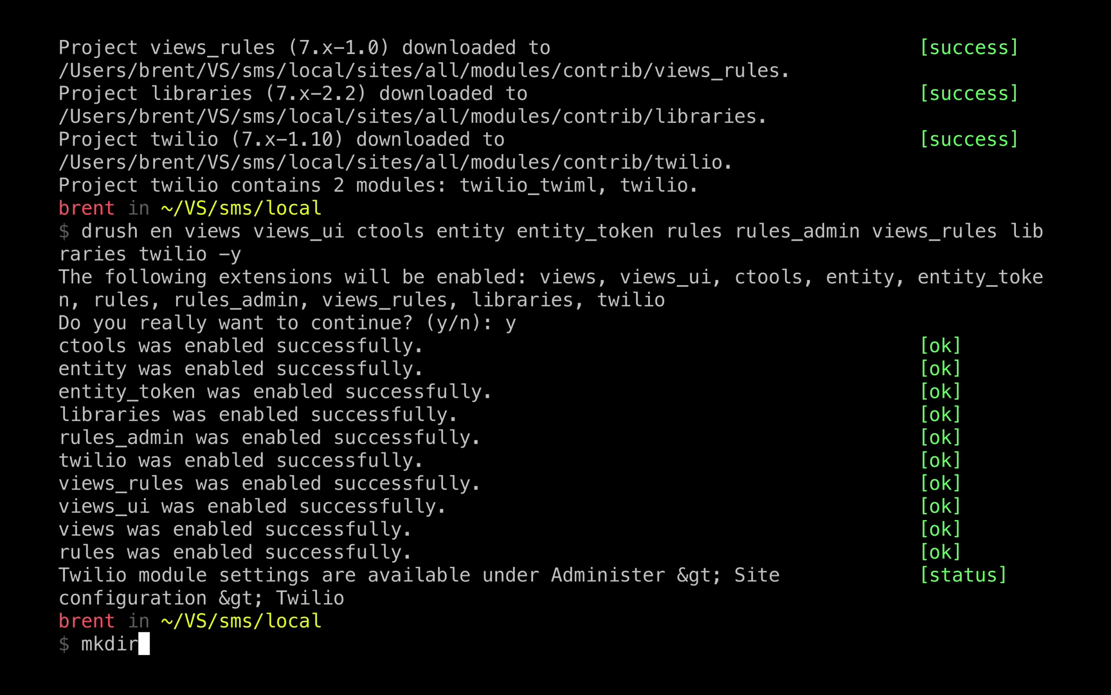
{"action": "type", "text": "sites"}
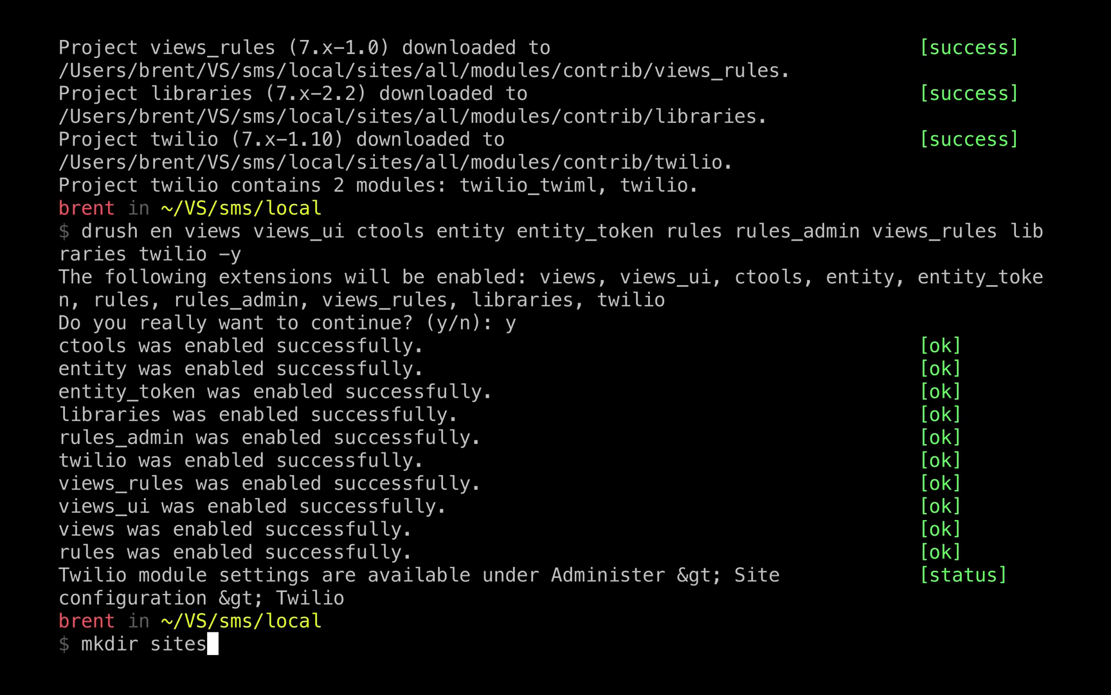
{"action": "type", "text": "/aa"}
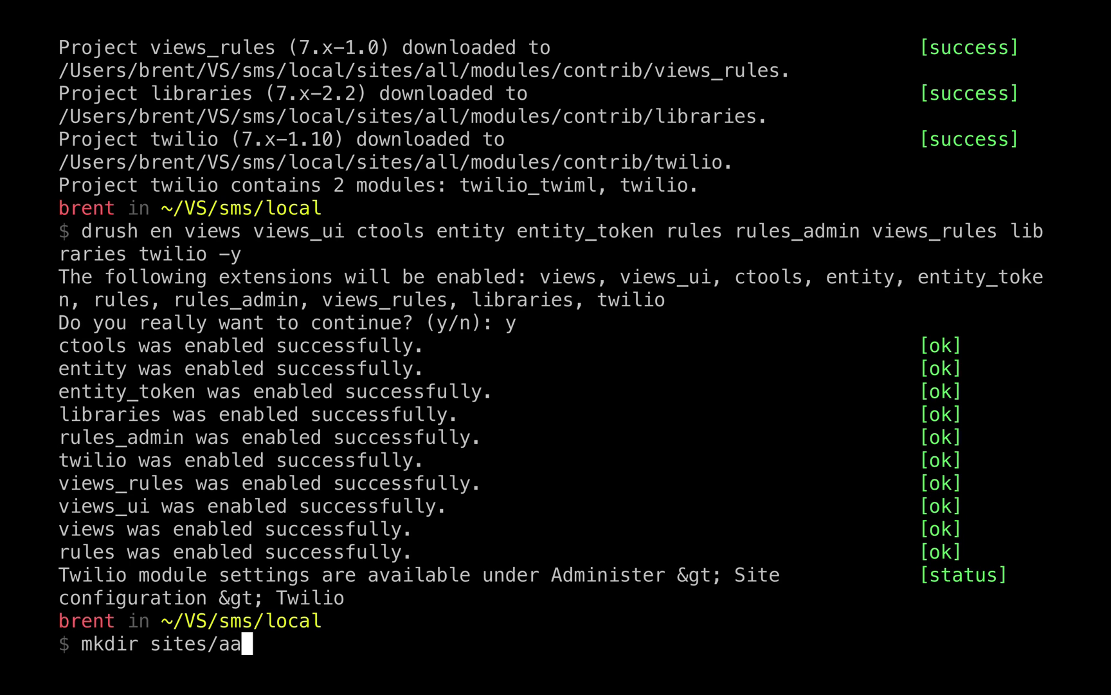
{"action": "key", "text": "BackSpace"}
{"action": "type", "text": "ll/librar"}
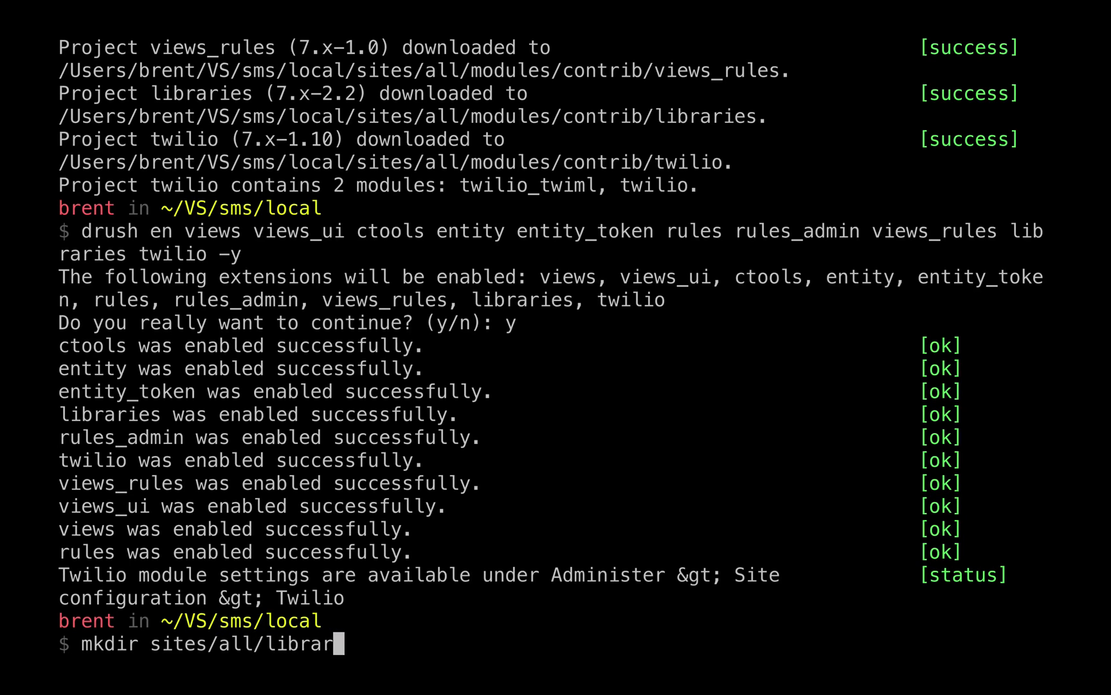
{"action": "type", "text": "ies"}
{"action": "key", "text": "Return"}
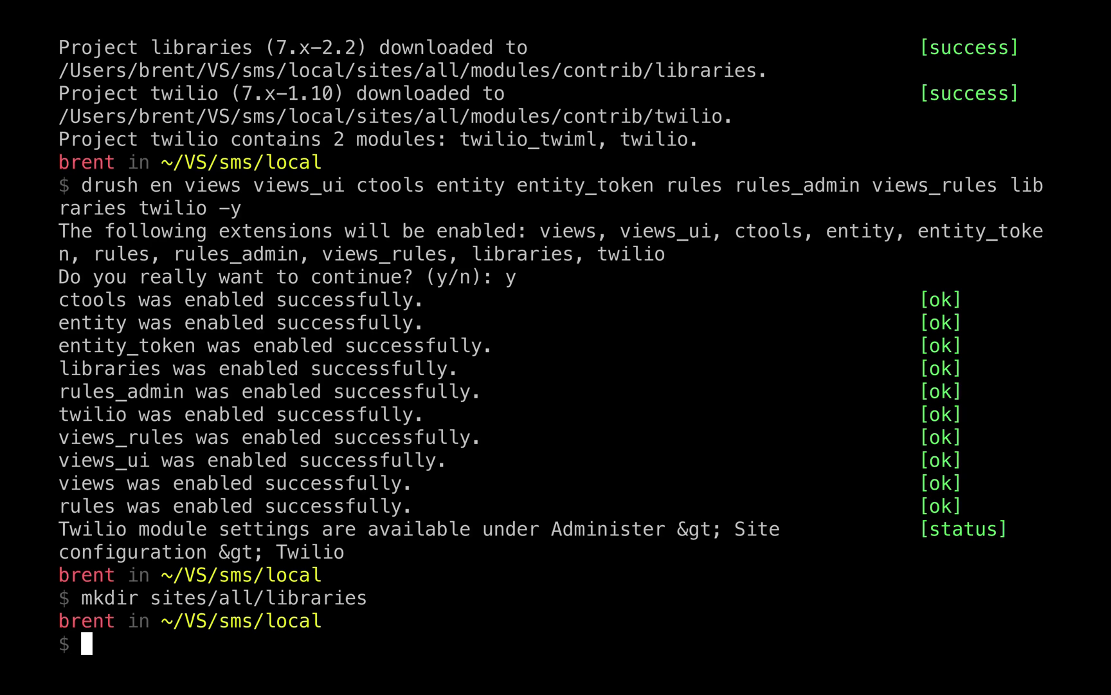
{"action": "type", "text": "cd"}
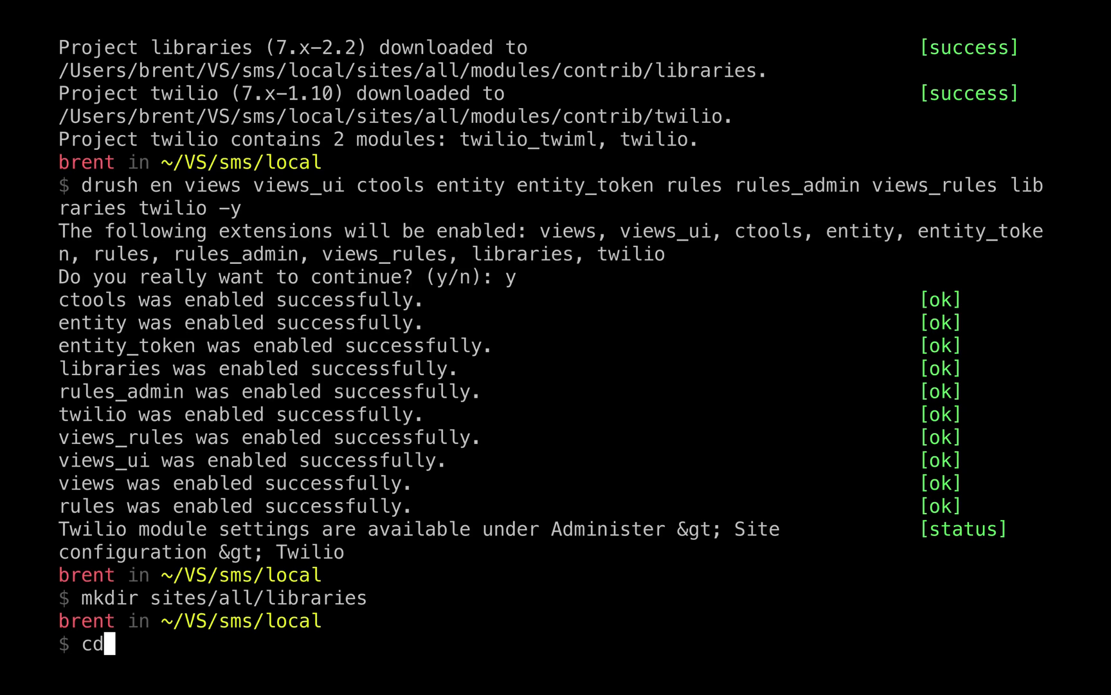
{"action": "type", "text": " sites"}
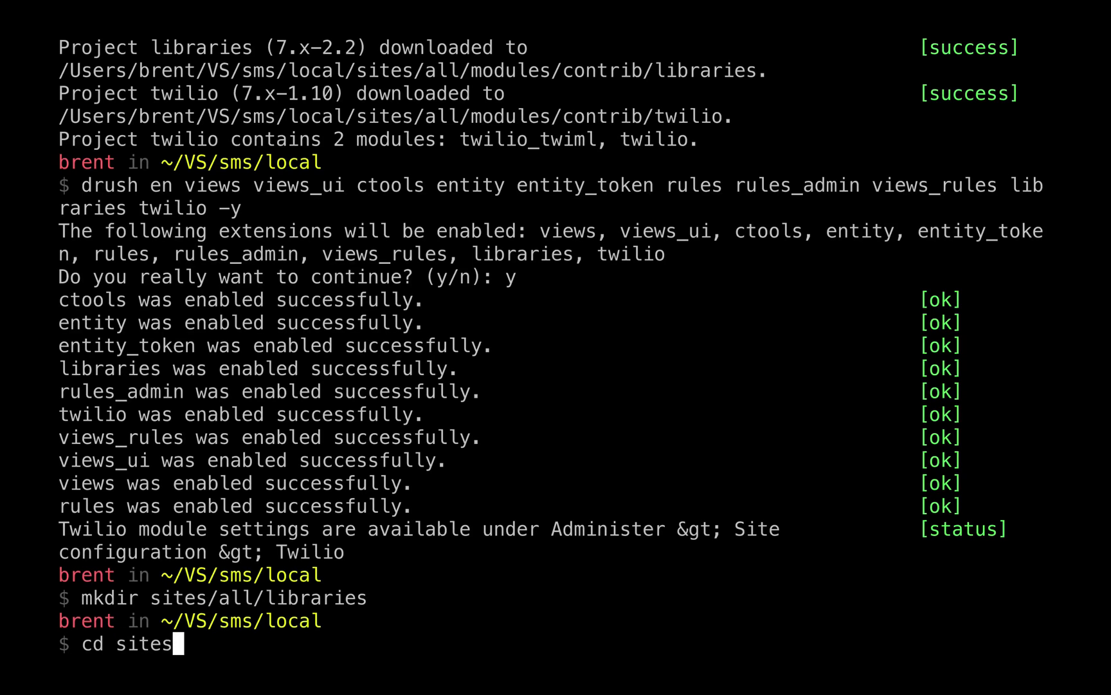
{"action": "type", "text": "/all/l"}
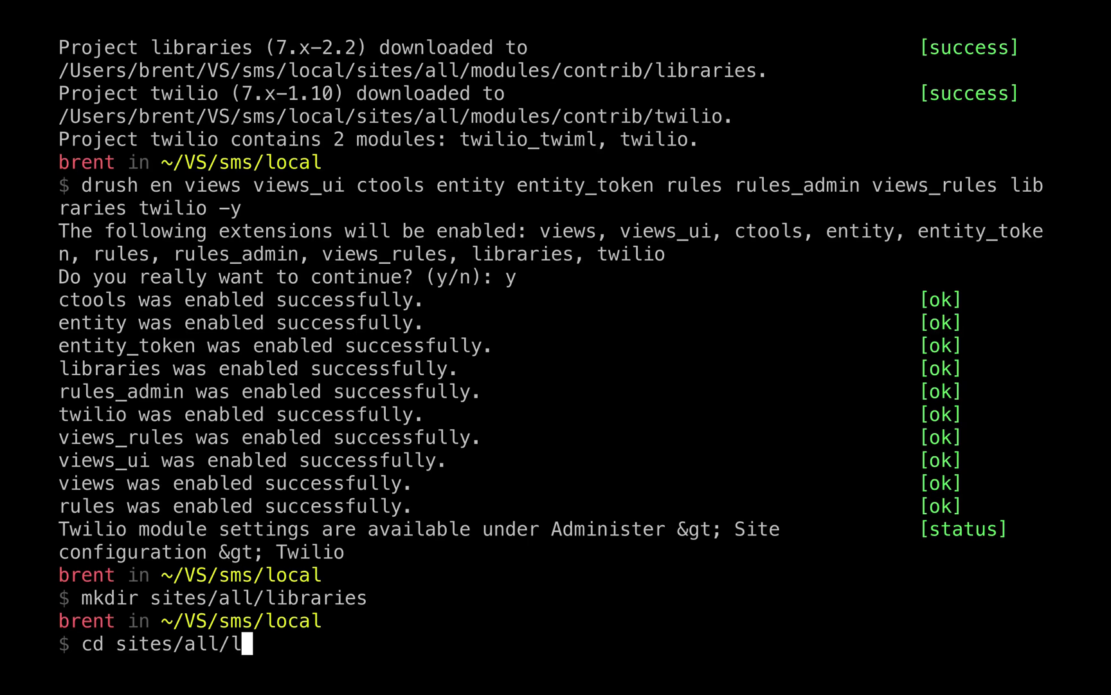
{"action": "type", "text": "ibraries"}
{"action": "key", "text": "Return"}
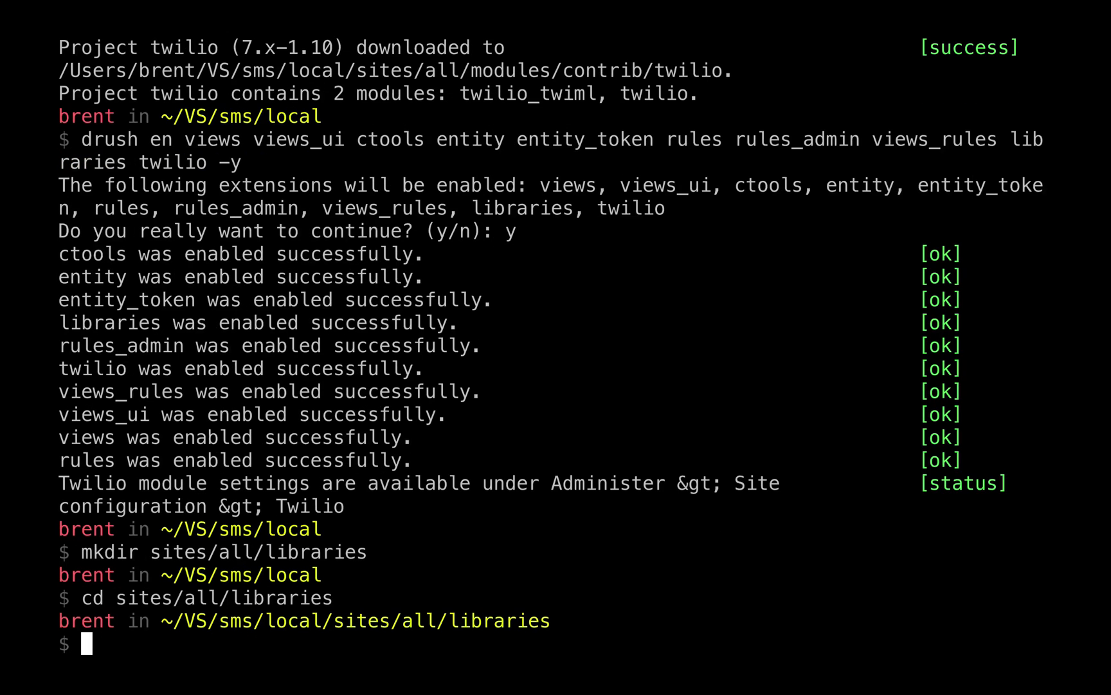
{"action": "type", "text": "ll"}
{"action": "key", "text": "Return"}
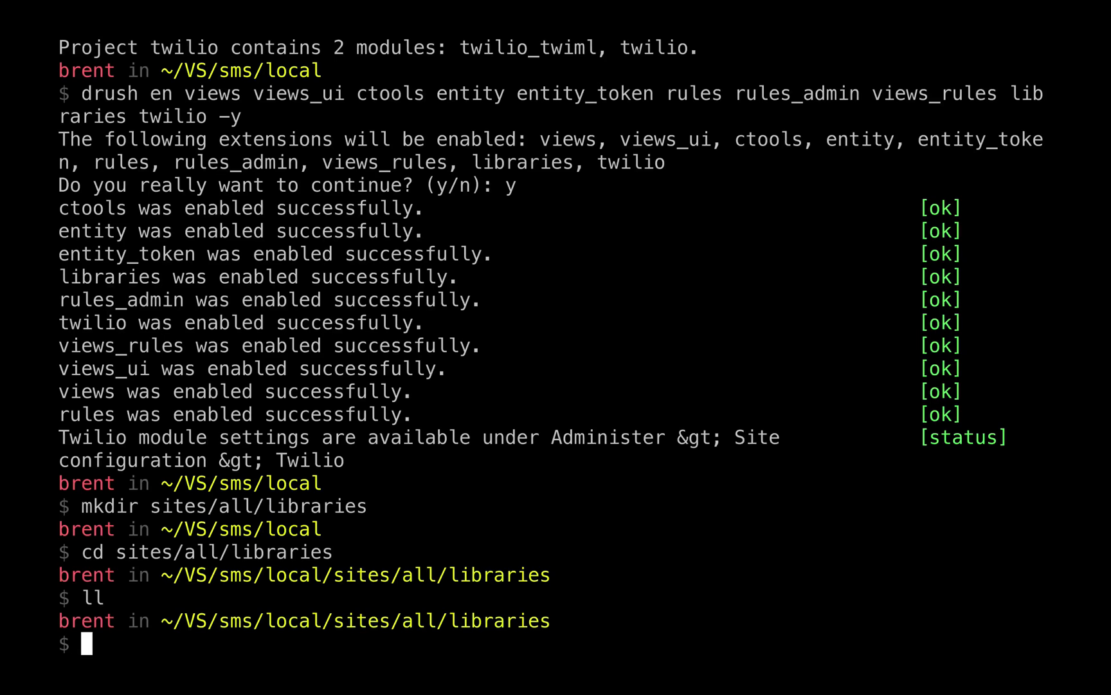
Clone the twilio-php library from GitHub into a twilio folder and confirm it exists.
{"action": "type", "text": "git clone https://github.com/twilio/twilio-php.git twilio"}
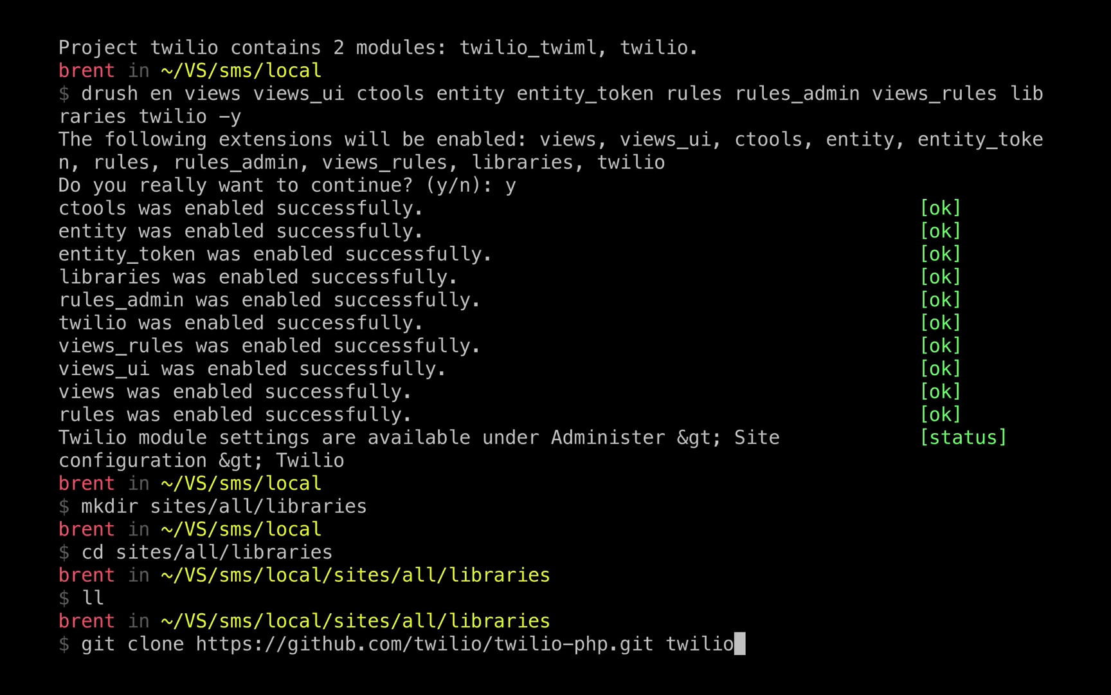
{"action": "key", "text": "Return"}
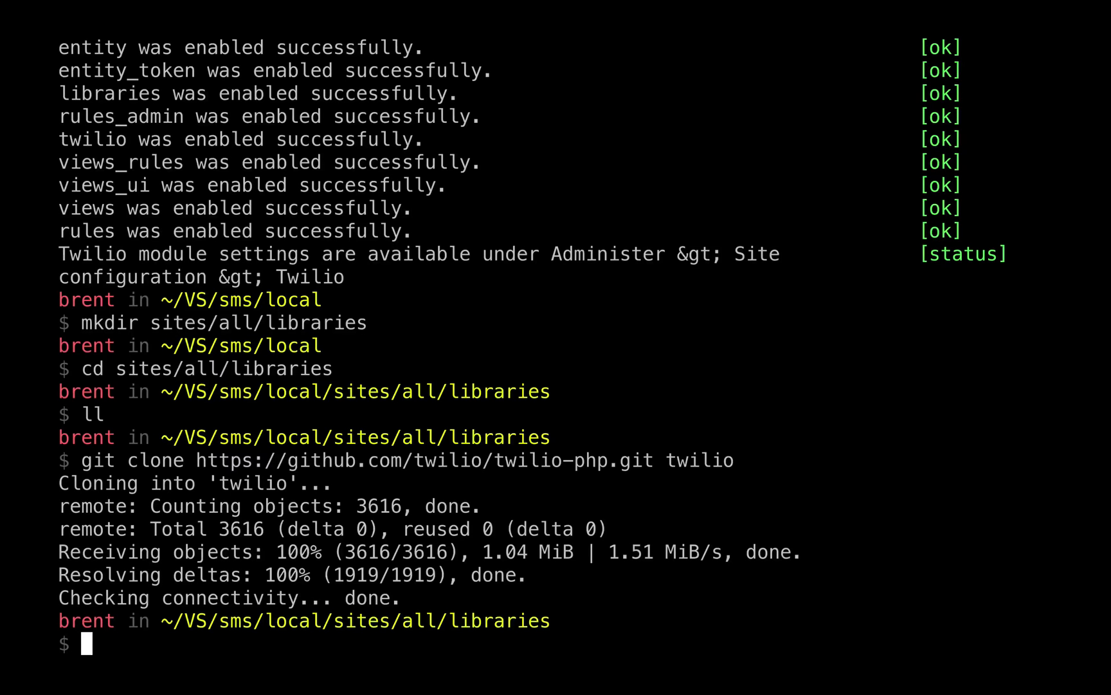
{"action": "type", "text": "ll"}
{"action": "key", "text": "Return"}
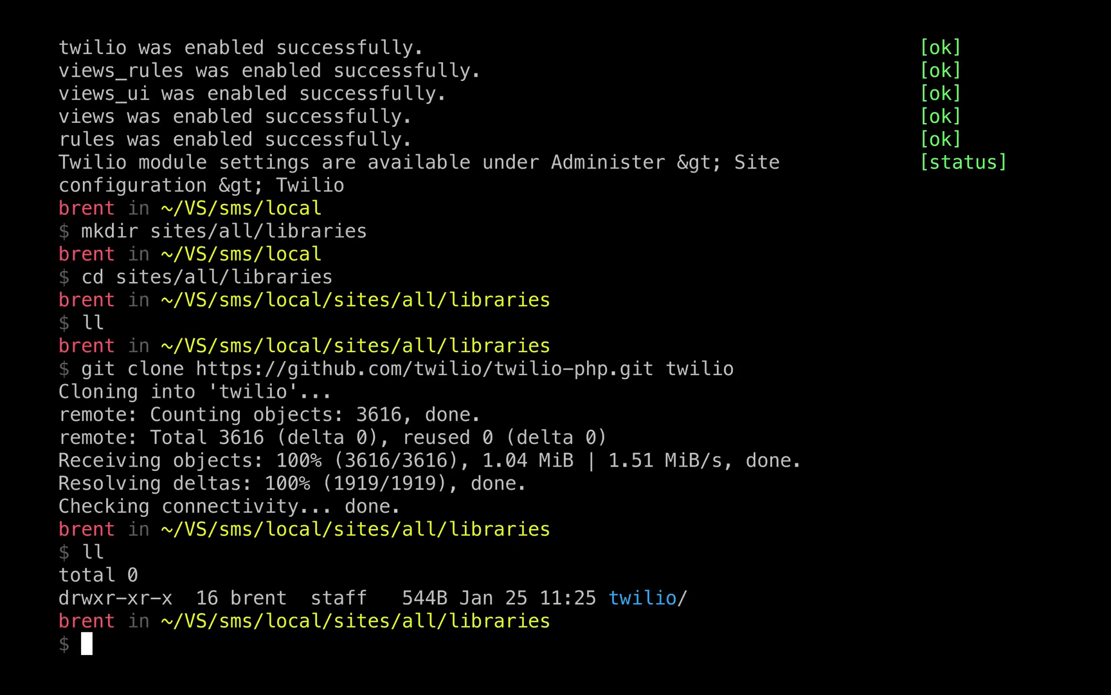
Go back up the folder tree toward the site root with cd ..
{"action": "type", "text": "cd .."}
{"action": "key", "text": "Return"}
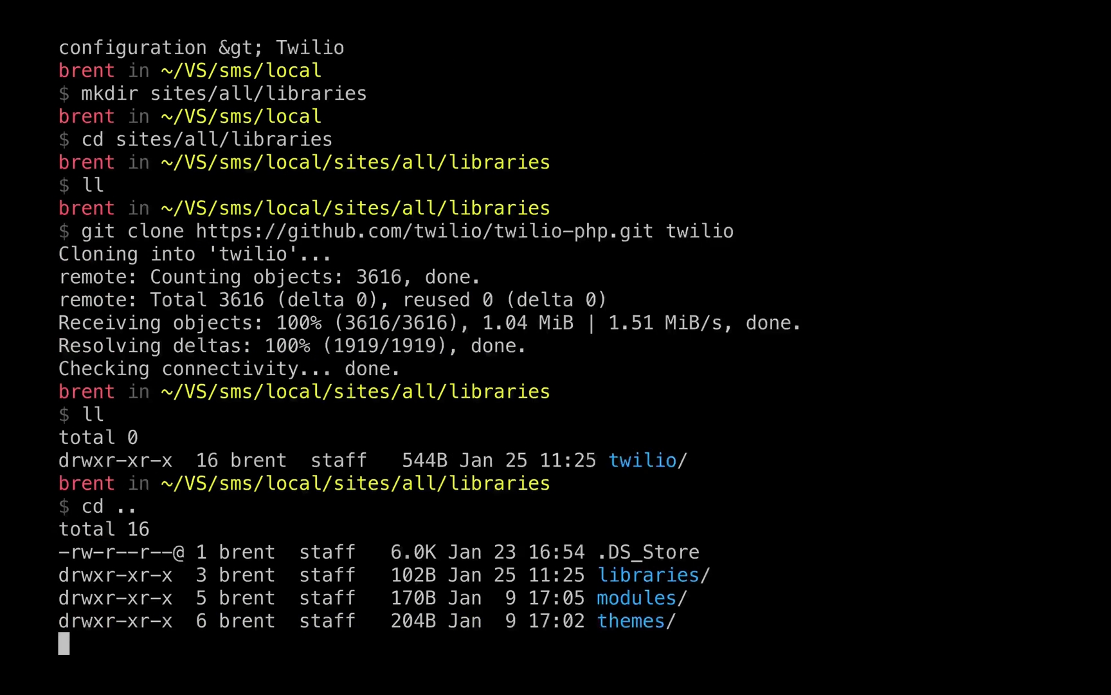
{"action": "type", "text": "cd.."}
{"action": "key", "text": "Return"}
{"action": "type", "text": "cd .."}
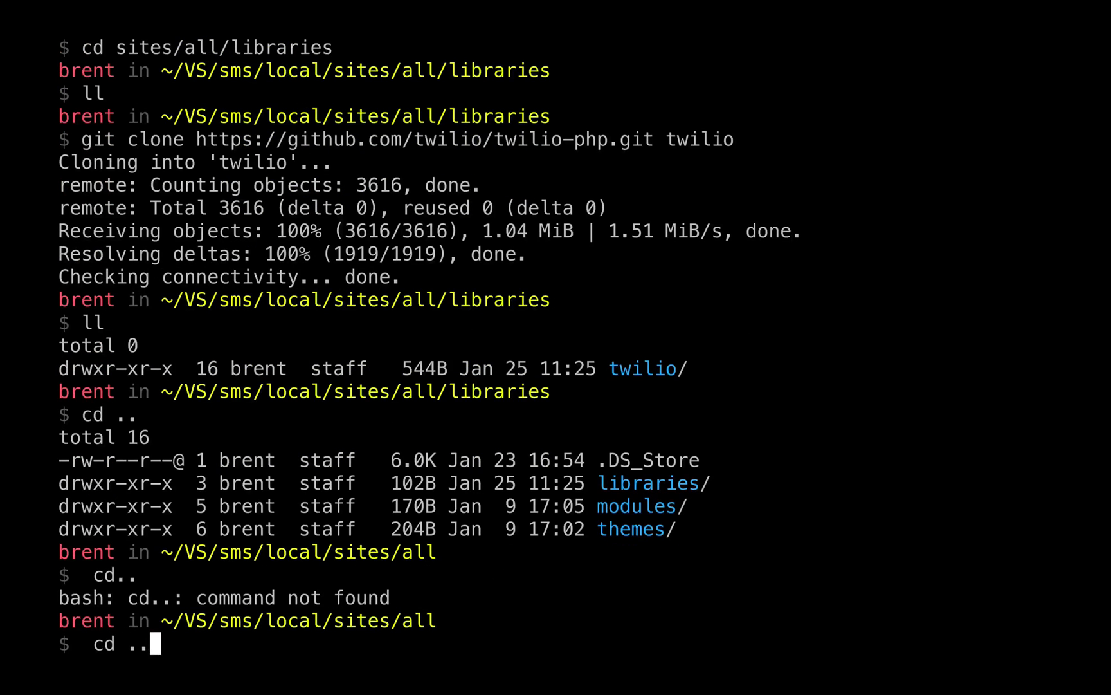
{"action": "key", "text": "Return"}
{"action": "type", "text": "cd .."}
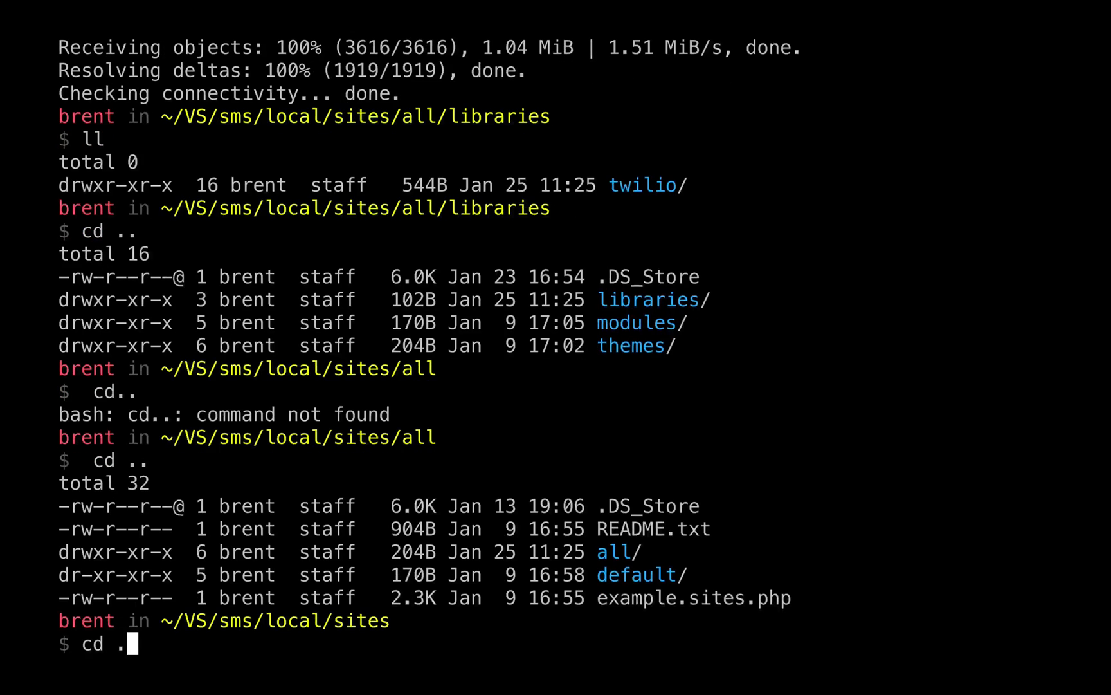
{"action": "key", "text": "Return"}
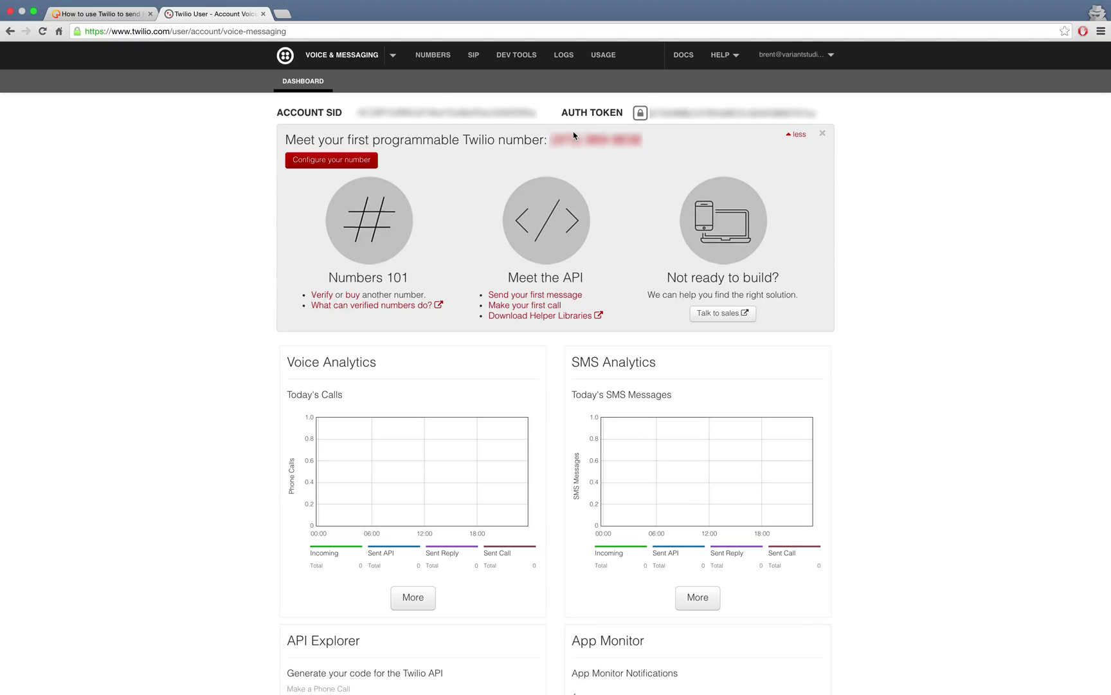
On the Drupal SMS site, go to Configuration and choose Twilio under System.
{"action": "left_click", "coordinate": [85, 19]}
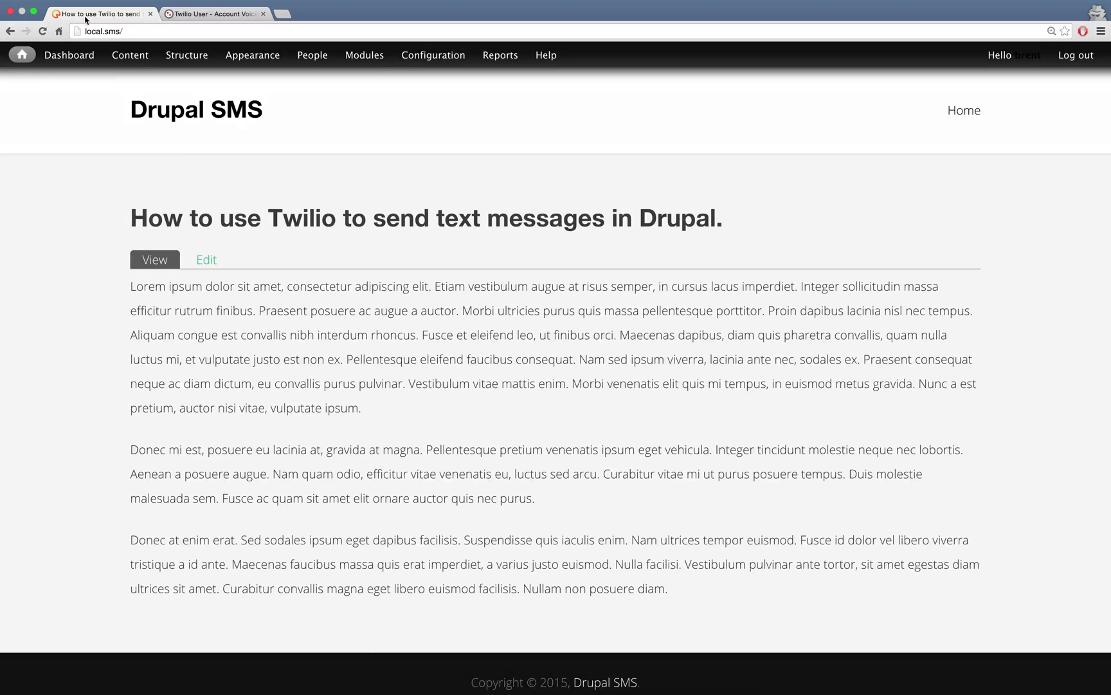
{"action": "left_click", "coordinate": [431, 61]}
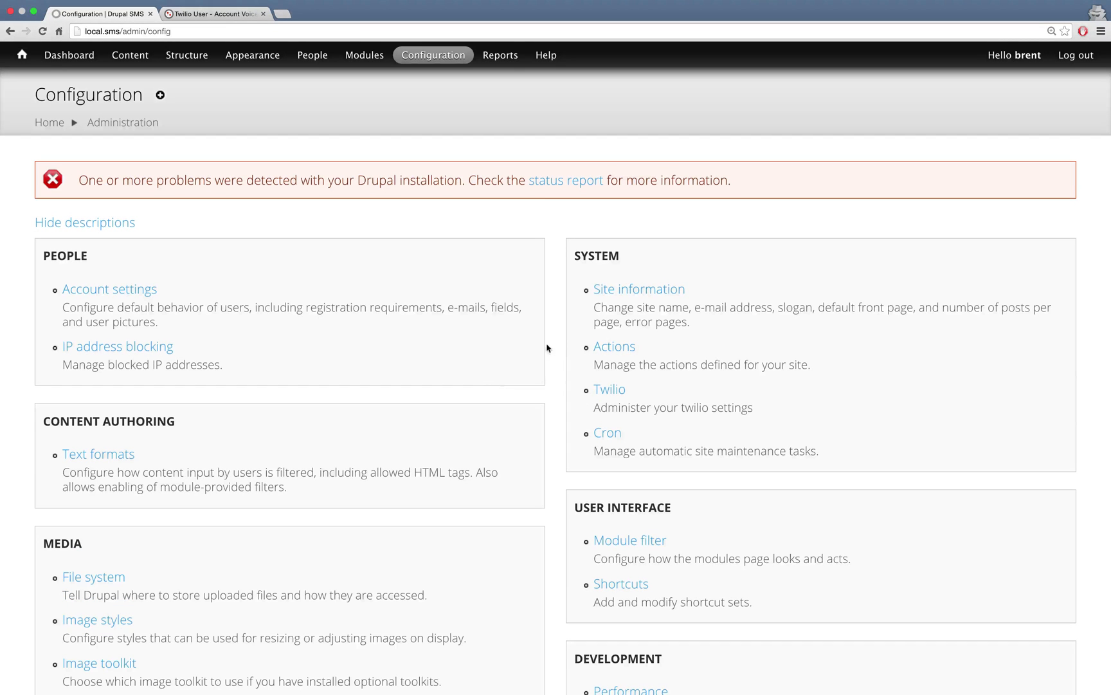
{"action": "left_click", "coordinate": [610, 389]}
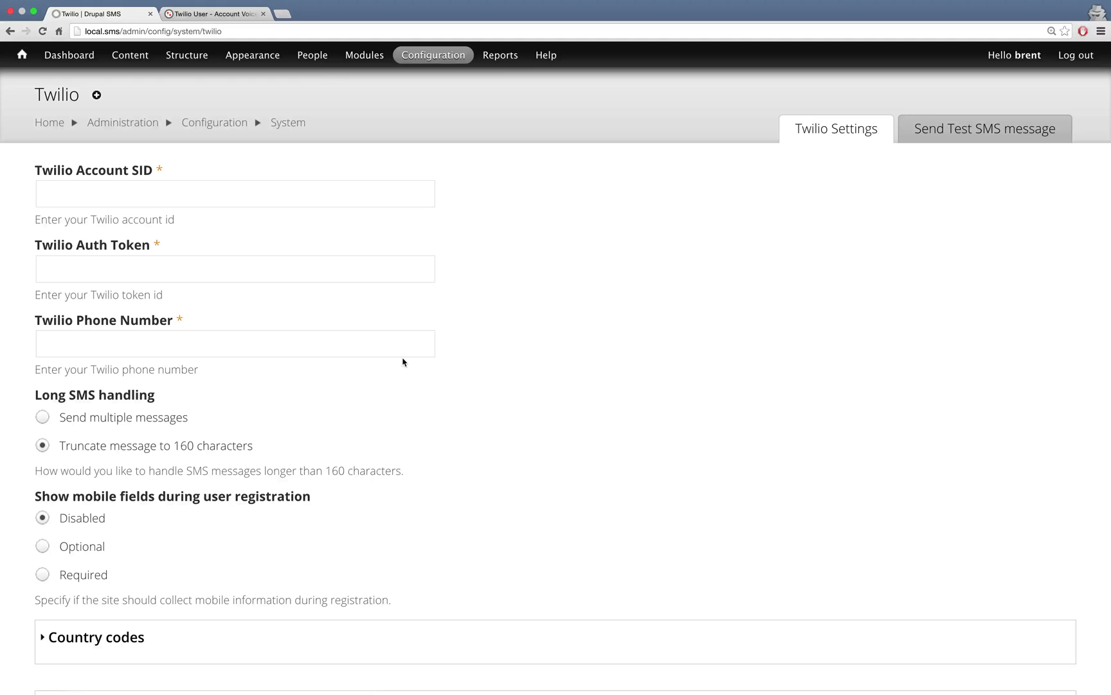
Copy the account SID from the Twilio dashboard into the Twilio Account SID field.
{"action": "scroll", "coordinate": [181, 214], "scroll_direction": "down", "scroll_amount": 1}
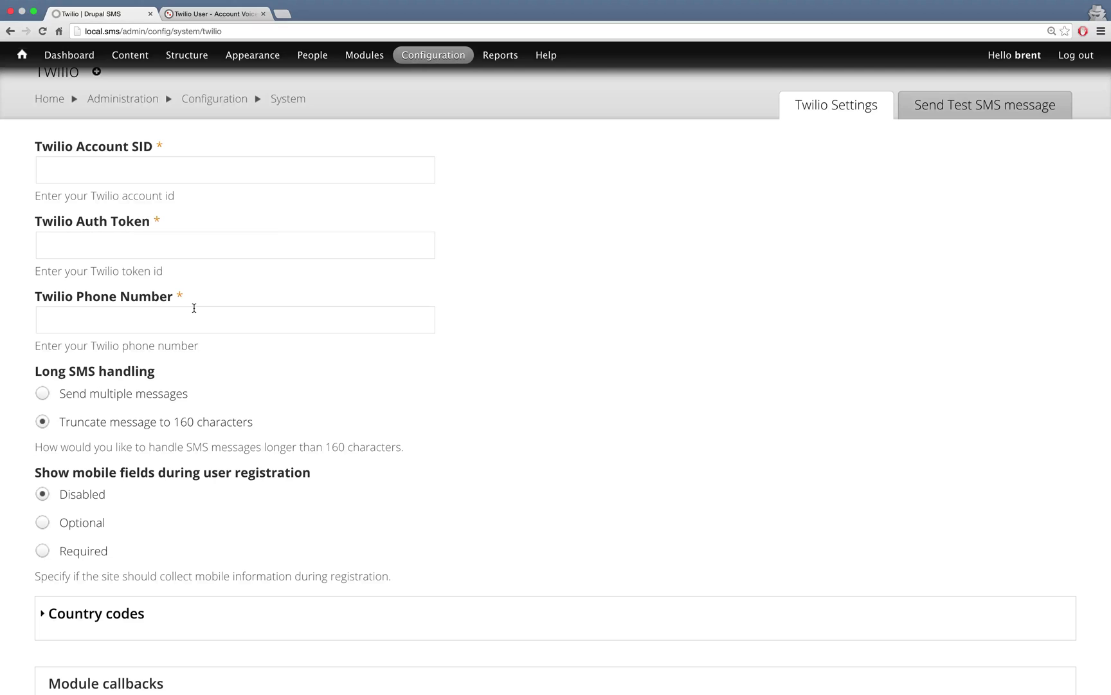
{"action": "left_click", "coordinate": [189, 11]}
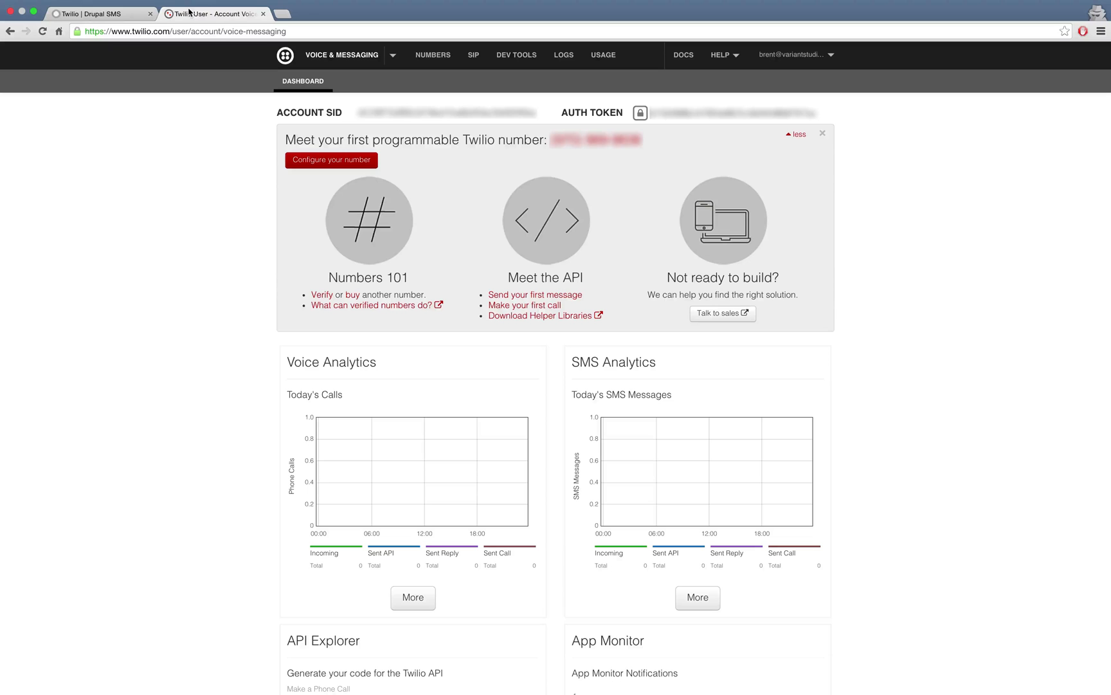
{"action": "double_click", "coordinate": [444, 112]}
{"action": "left_click", "coordinate": [129, 15]}
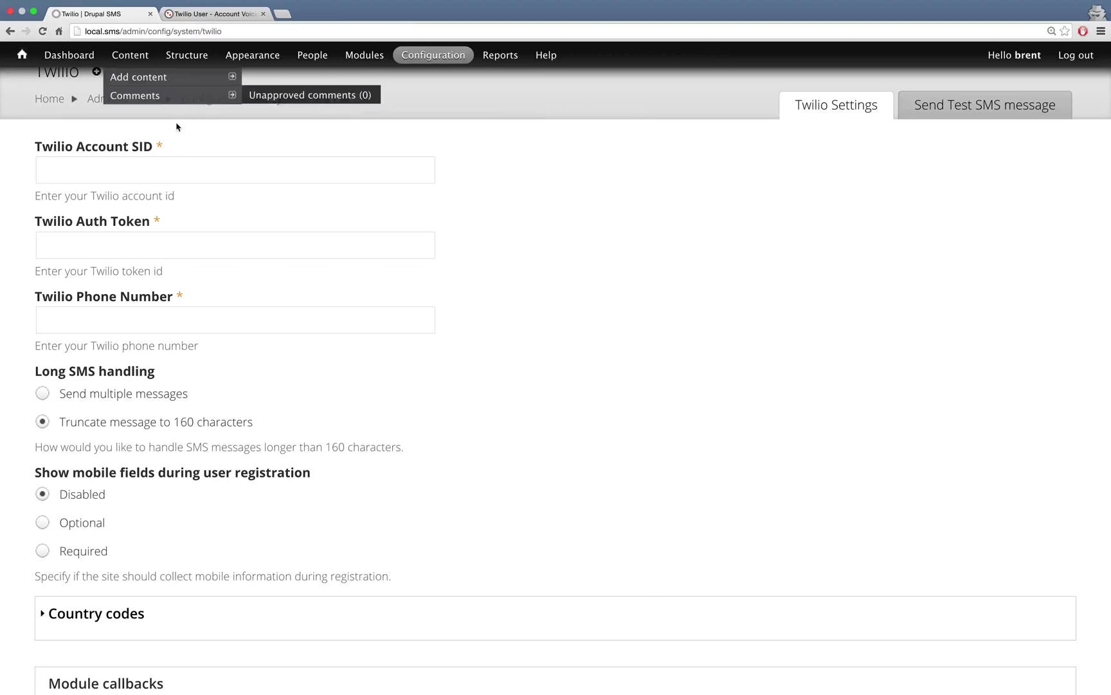
{"action": "left_click", "coordinate": [154, 168]}
{"action": "key", "text": "super+v"}
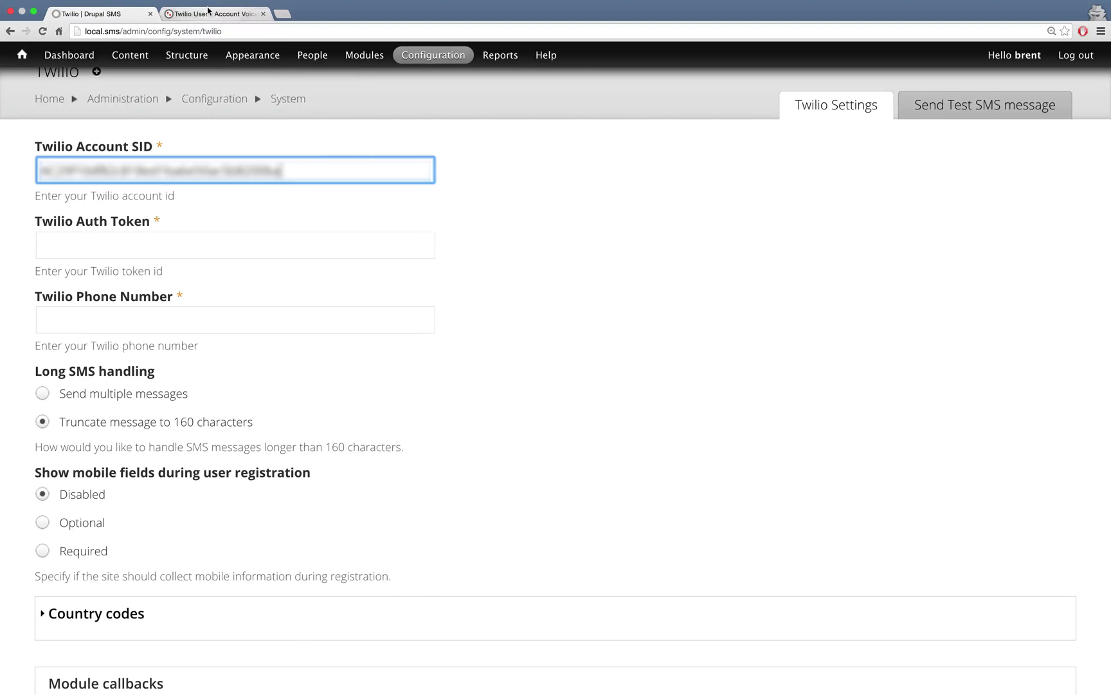
Copy the auth token from the Twilio dashboard into the Auth Token field.
{"action": "left_click", "coordinate": [211, 13]}
{"action": "double_click", "coordinate": [691, 113]}
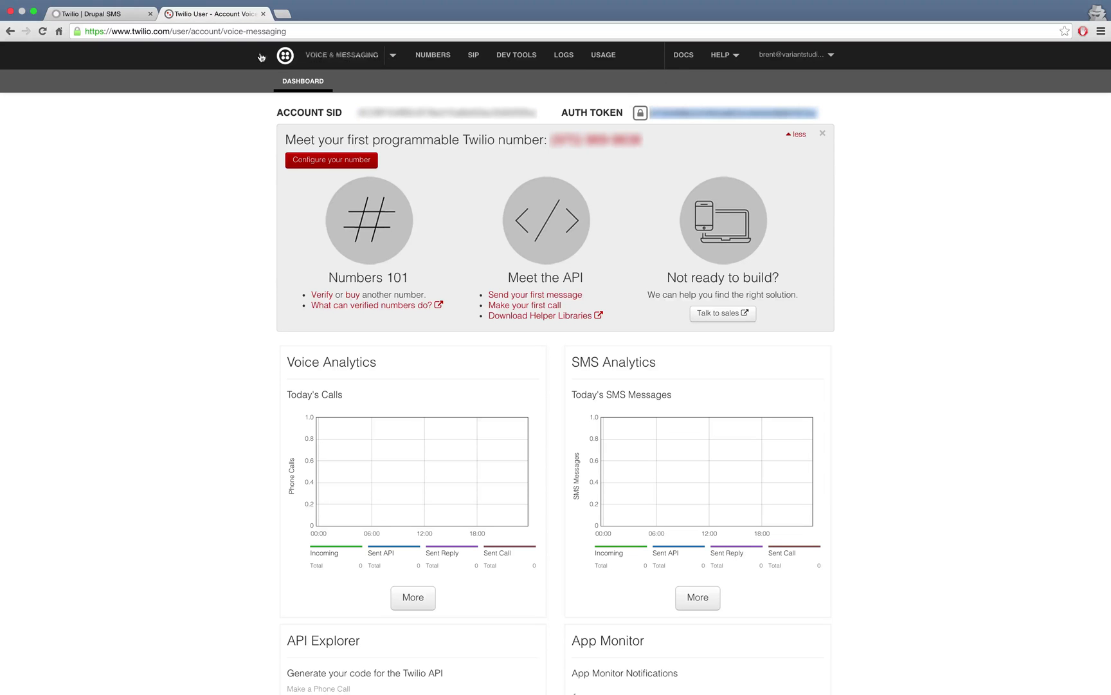
{"action": "left_click", "coordinate": [110, 13]}
{"action": "left_click", "coordinate": [155, 244]}
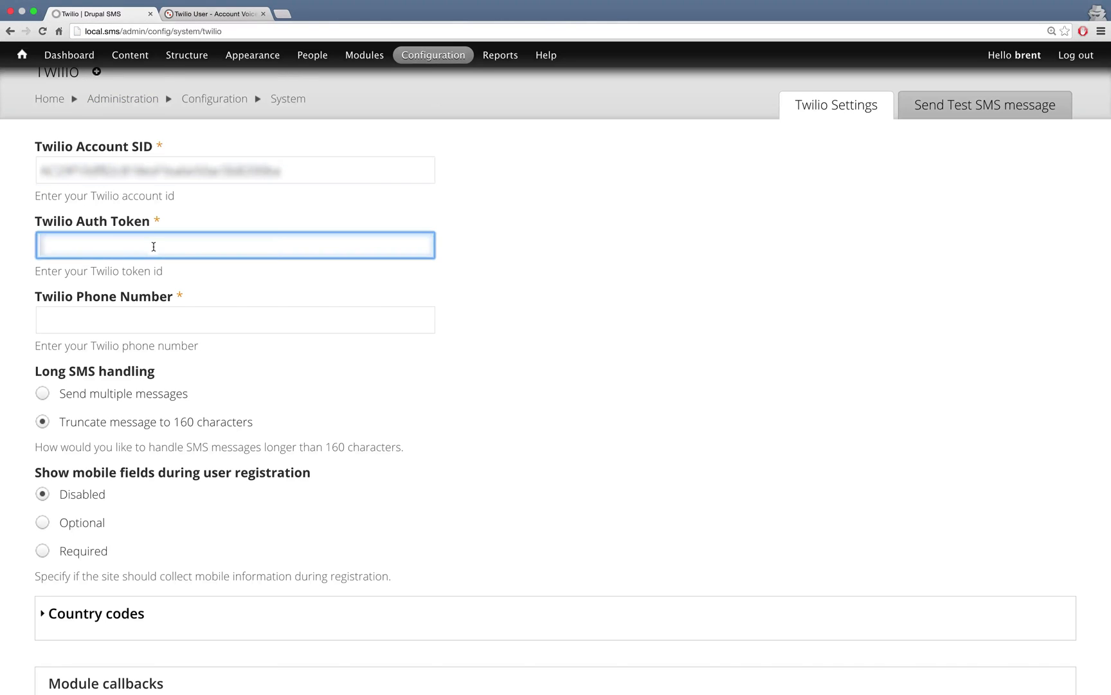
{"action": "key", "text": "super+v"}
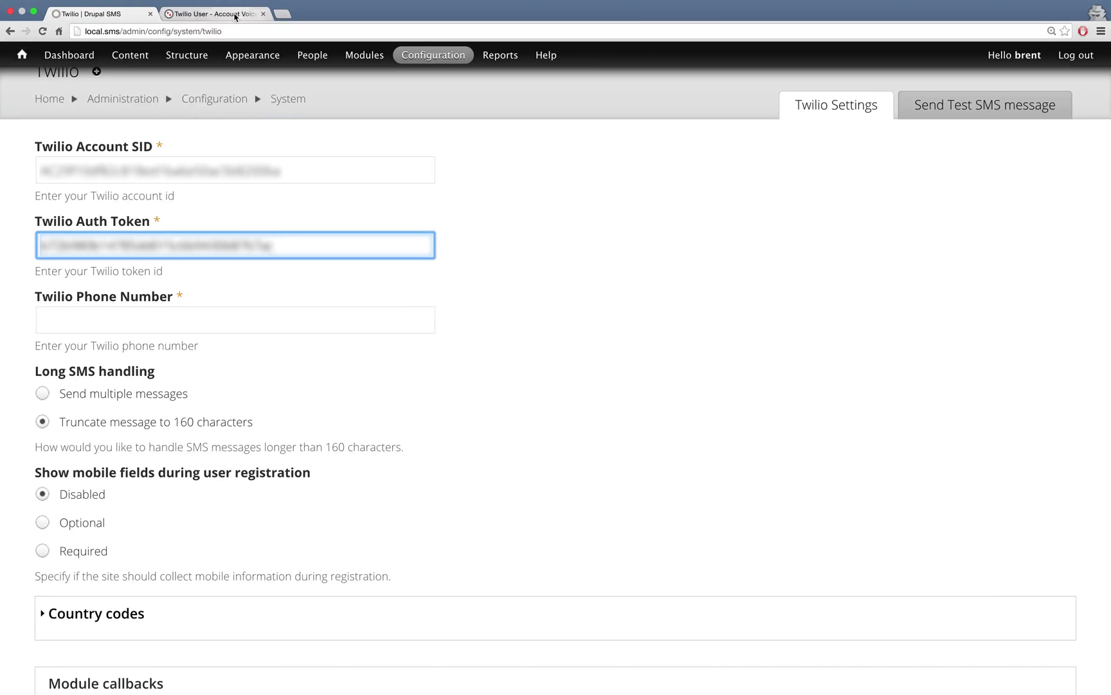
Enter the Twilio phone number from the dashboard, starting with 970, and remove its hyphen.
{"action": "left_click", "coordinate": [212, 13]}
{"action": "left_click_drag", "start_coordinate": [654, 141], "coordinate": [584, 141]}
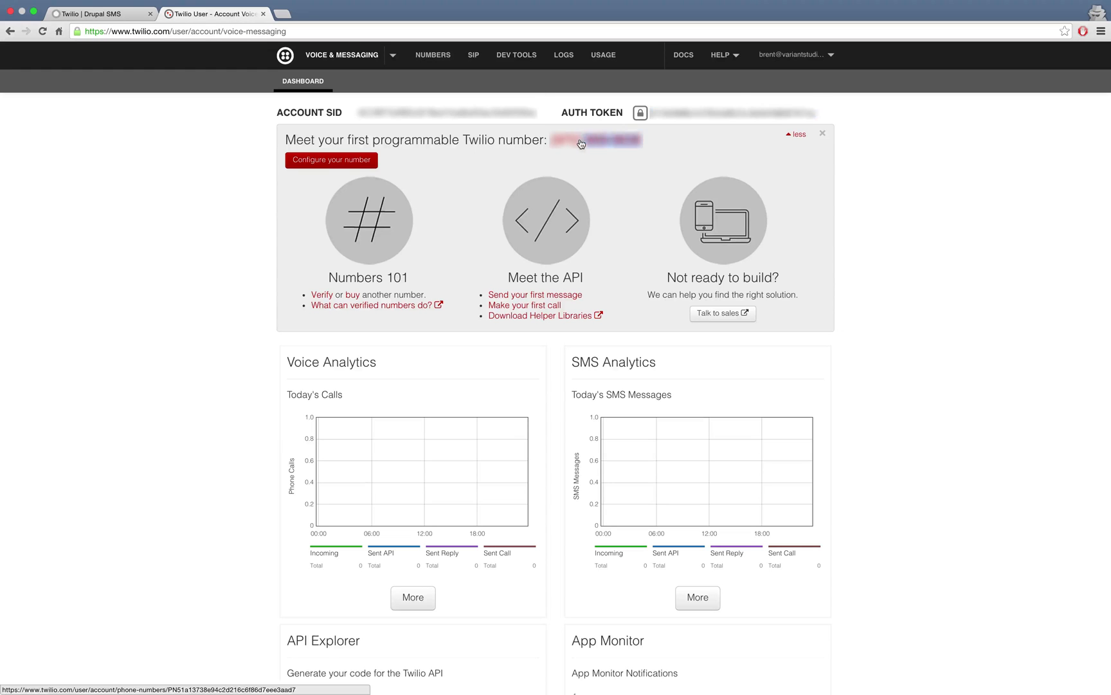
{"action": "left_click", "coordinate": [111, 15]}
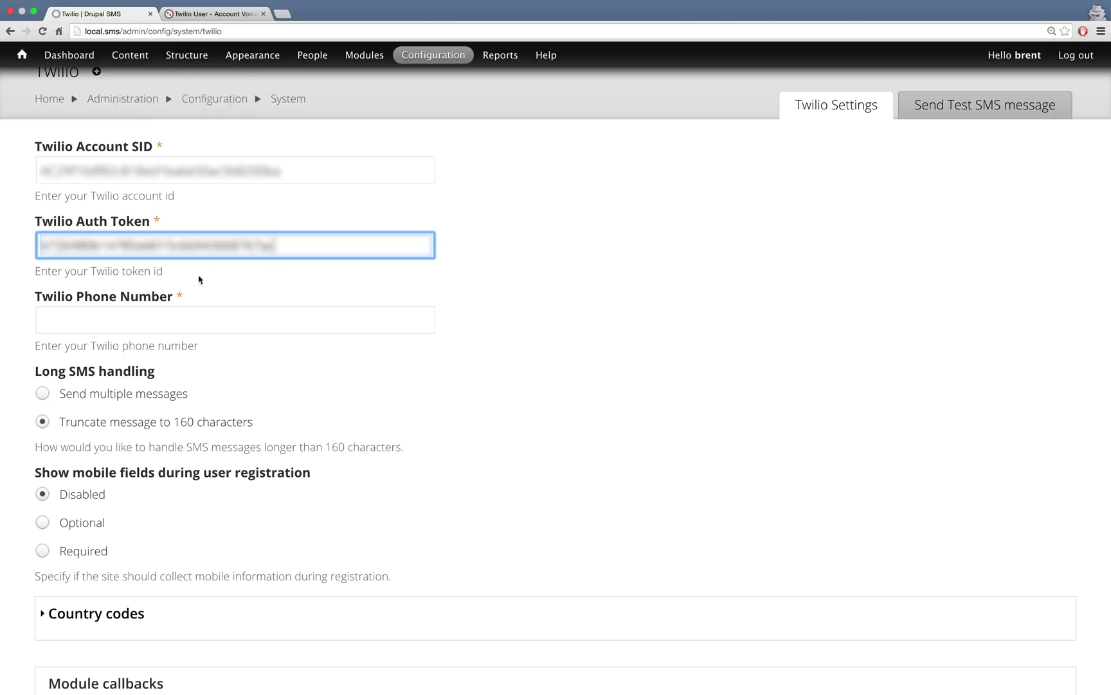
{"action": "left_click", "coordinate": [186, 318]}
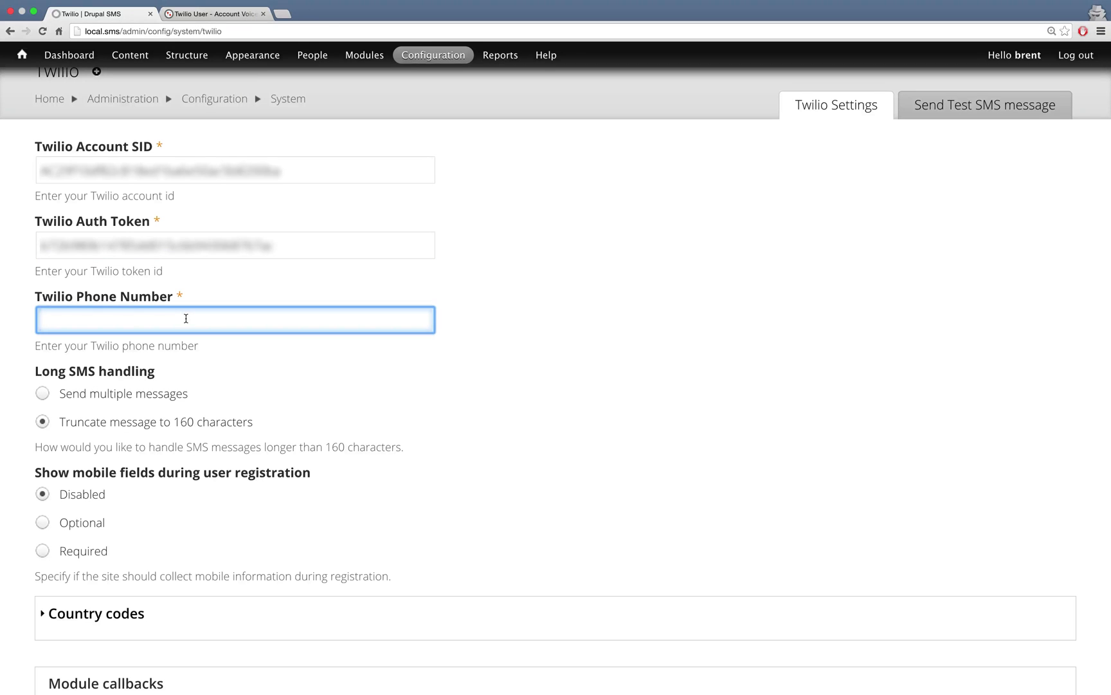
{"action": "type", "text": "970"}
{"action": "key", "text": "super+v"}
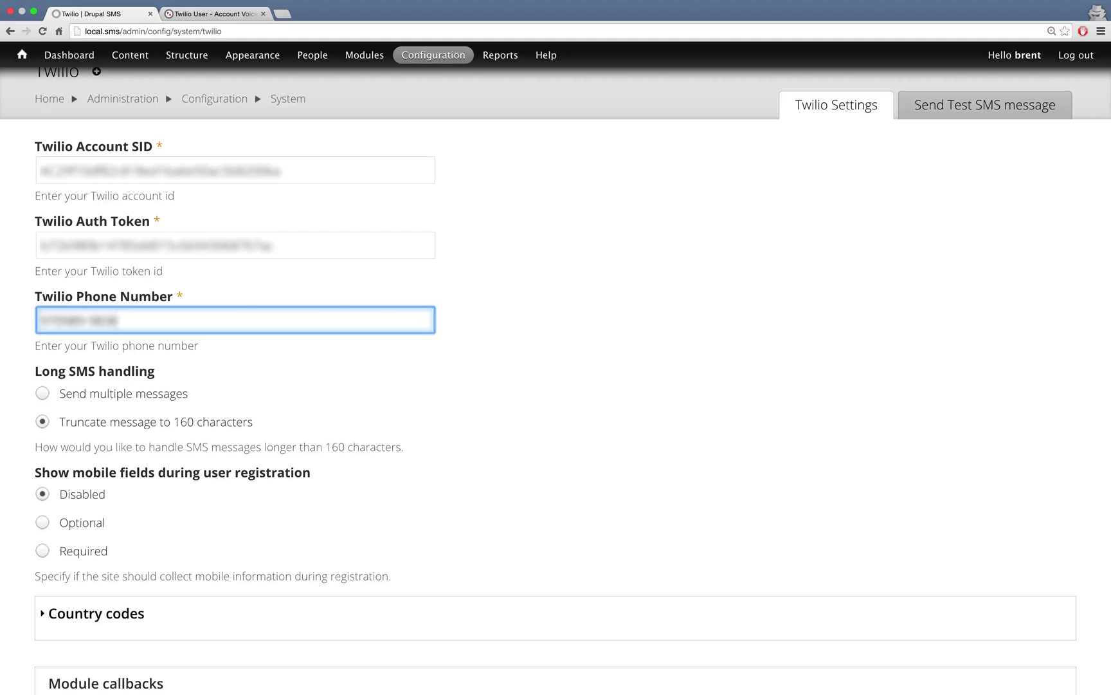
{"action": "key", "text": "Left"}
{"action": "key", "text": "Left"}
{"action": "key", "text": "Left"}
{"action": "key", "text": "Left"}
{"action": "key", "text": "BackSpace"}
{"action": "scroll", "coordinate": [556, 386], "scroll_direction": "down", "scroll_amount": 5}
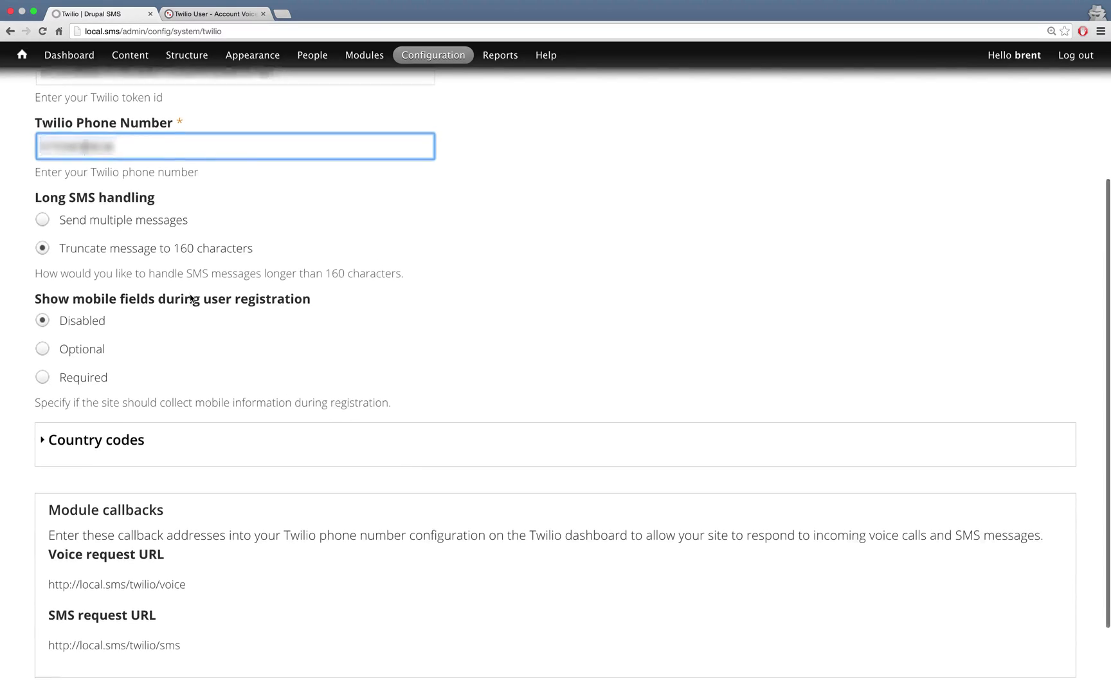
{"action": "scroll", "coordinate": [190, 297], "scroll_direction": "down", "scroll_amount": 2}
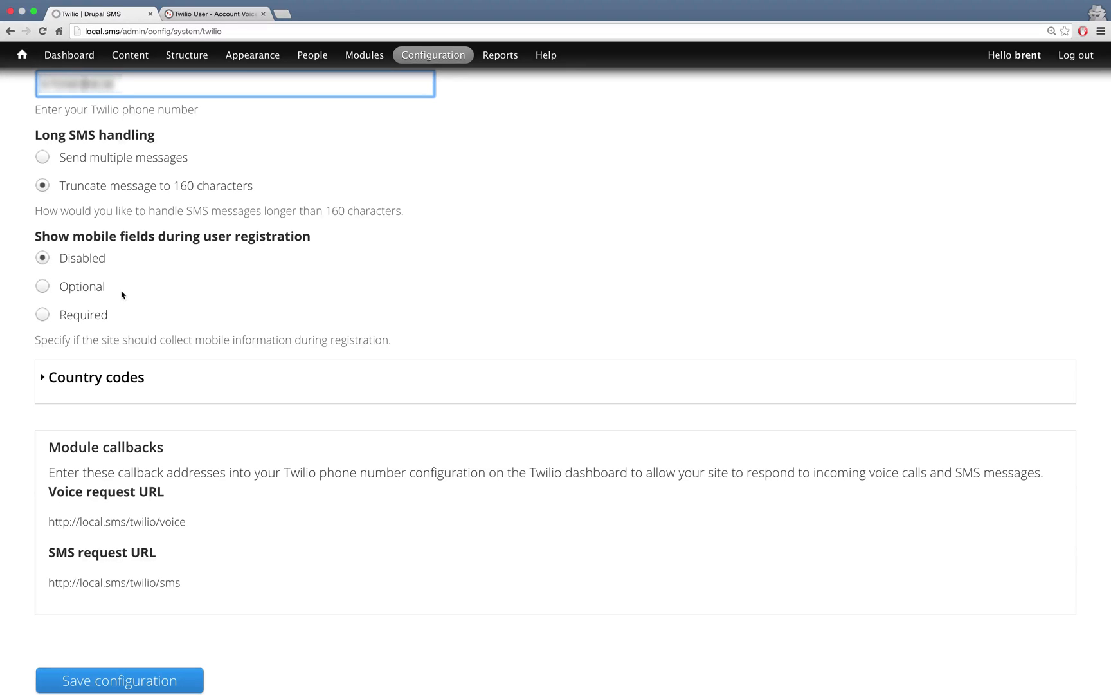
Set mobile fields during user registration to Optional and save the Twilio configuration.
{"action": "left_click", "coordinate": [96, 297]}
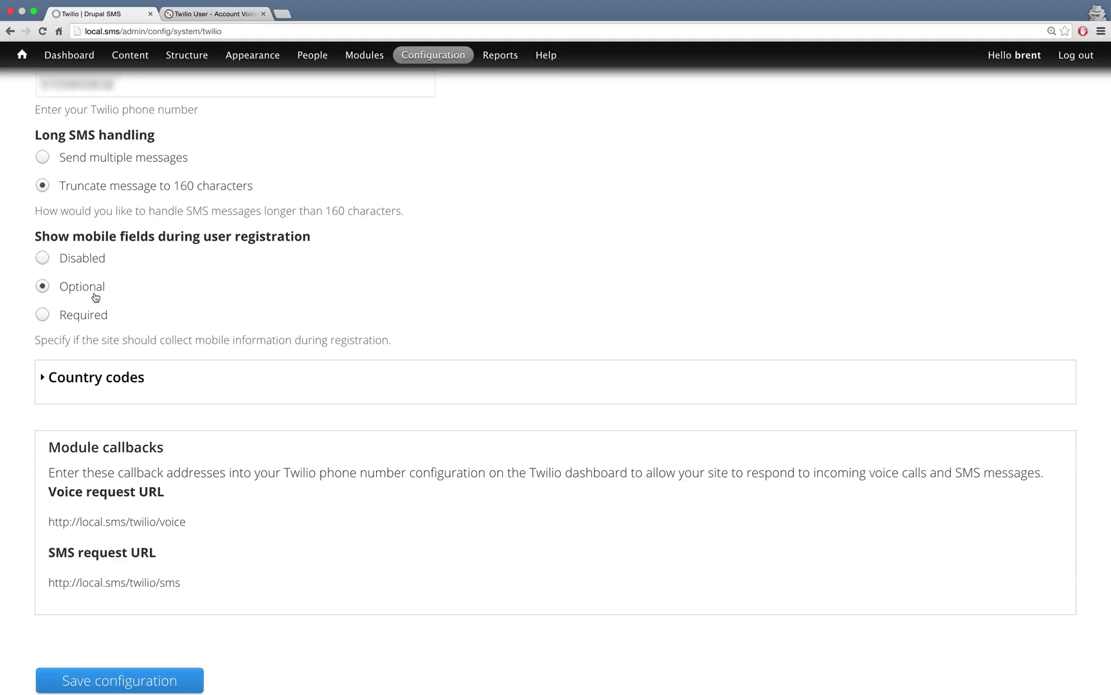
{"action": "left_click", "coordinate": [116, 378]}
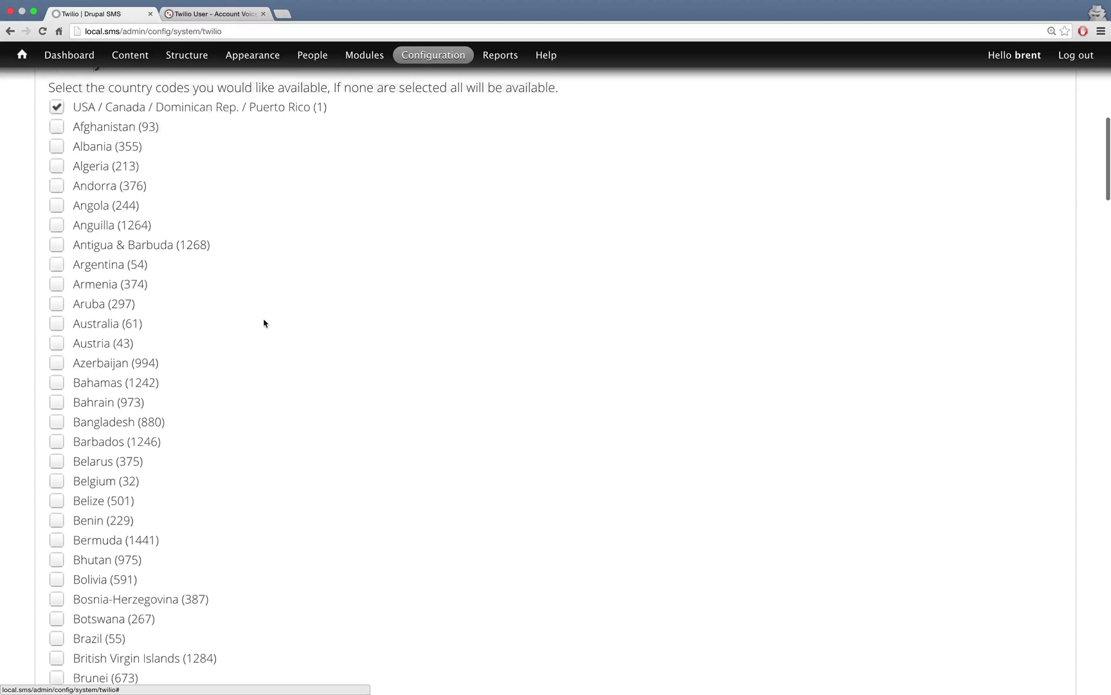
{"action": "scroll", "coordinate": [263, 323], "scroll_direction": "up", "scroll_amount": 3}
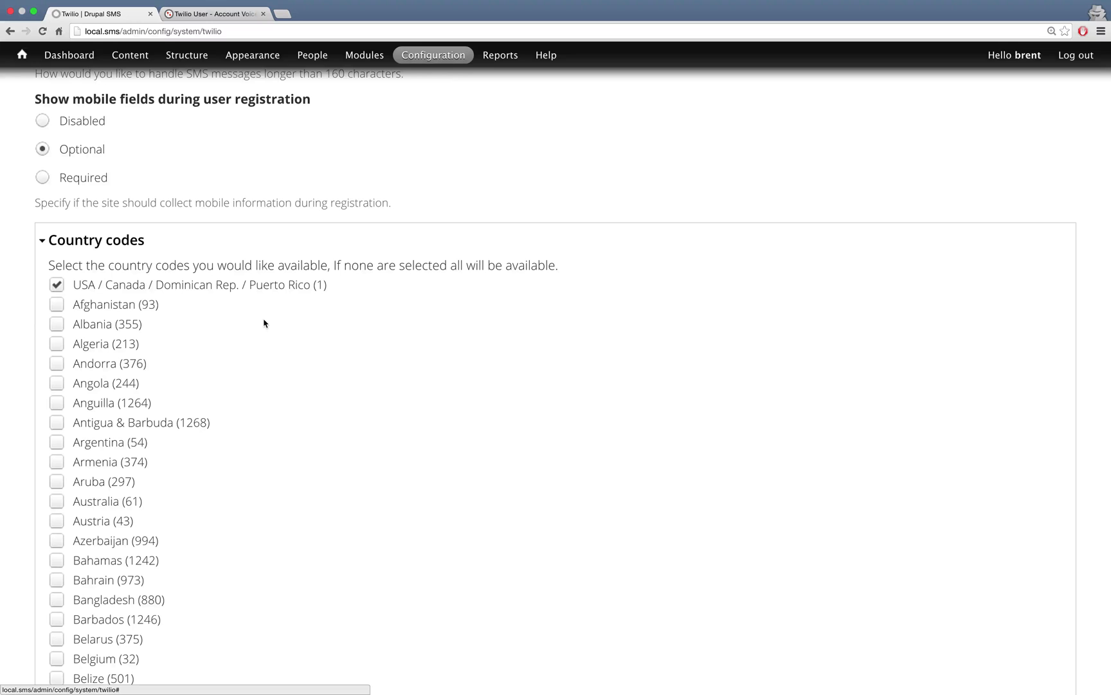
{"action": "left_click", "coordinate": [137, 243]}
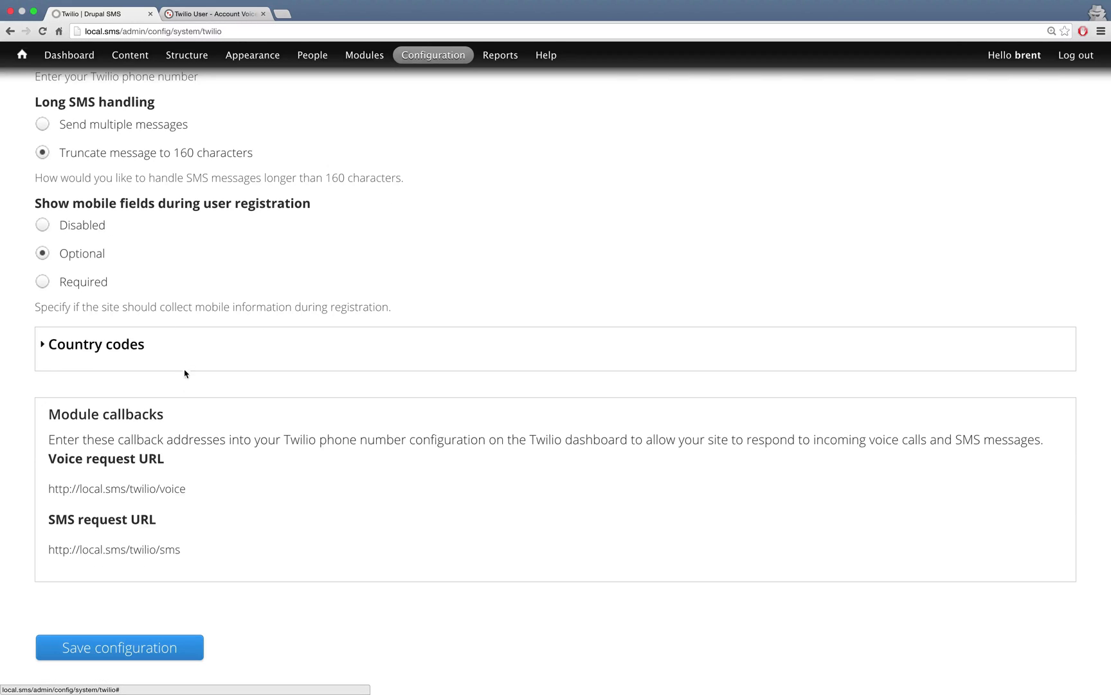
{"action": "left_click", "coordinate": [146, 648]}
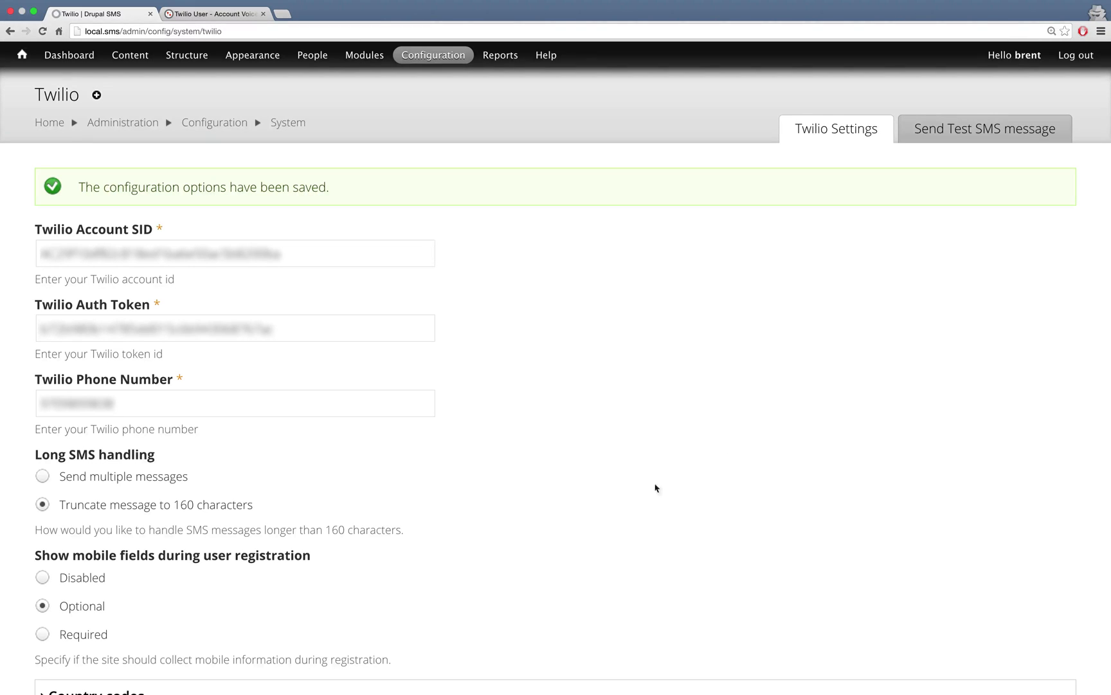
{"action": "left_click", "coordinate": [934, 132]}
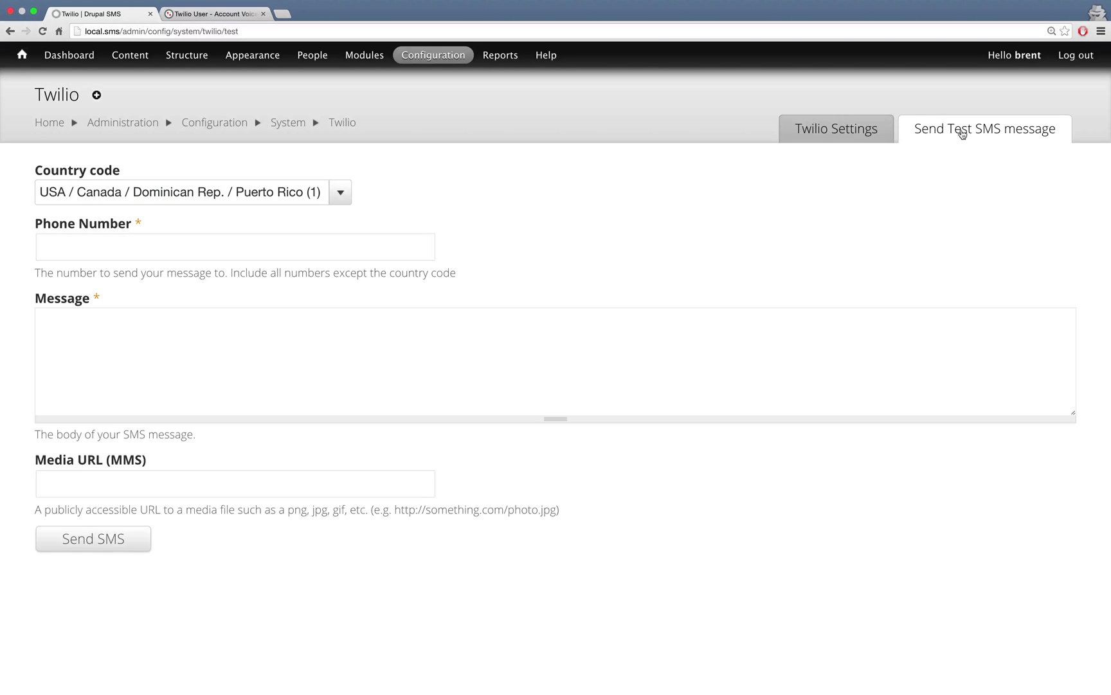
Send 'This is just a test message.' to the autofilled 970 phone number.
{"action": "left_click", "coordinate": [305, 245]}
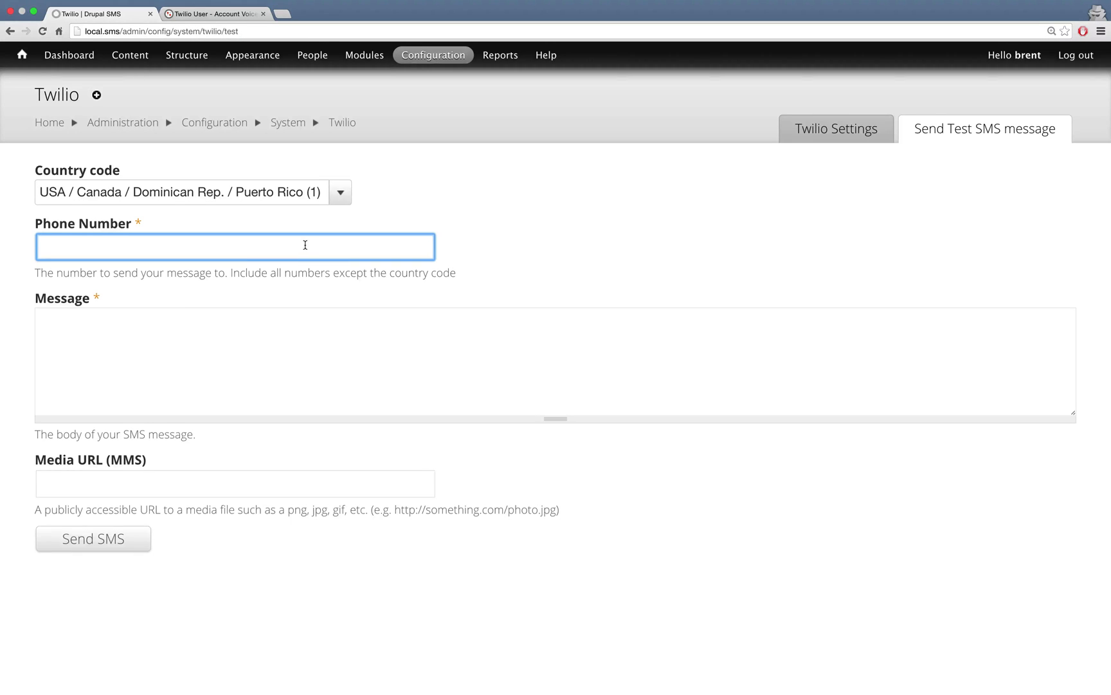
{"action": "type", "text": "970"}
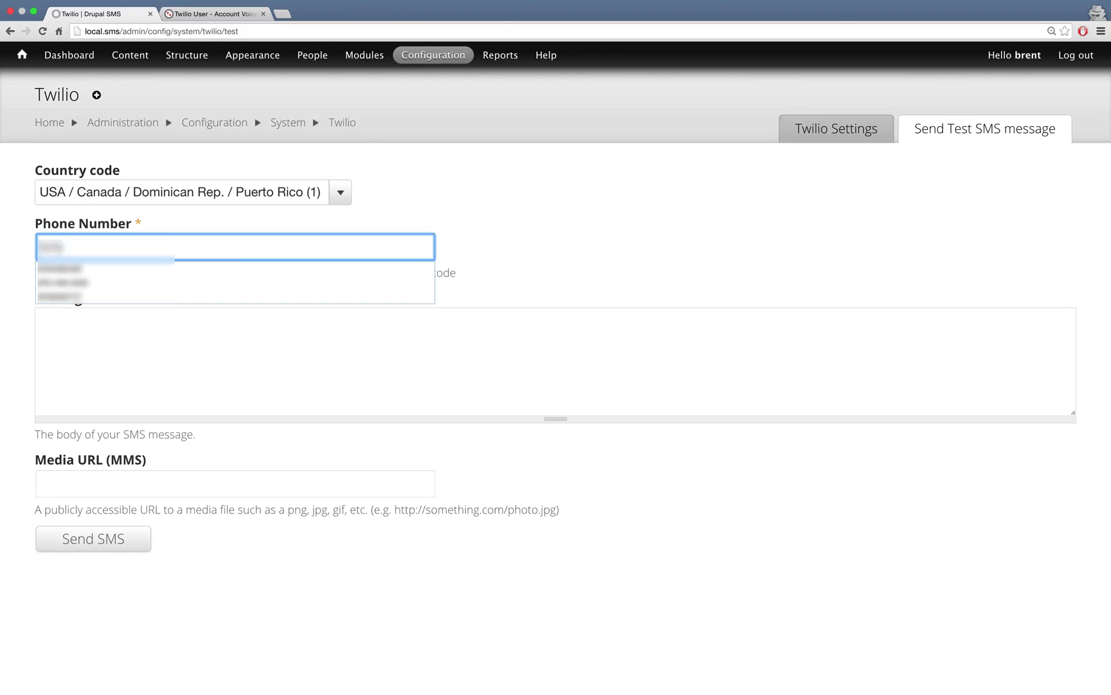
{"action": "key", "text": "Down"}
{"action": "key", "text": "Down"}
{"action": "key", "text": "Down"}
{"action": "key", "text": "Return"}
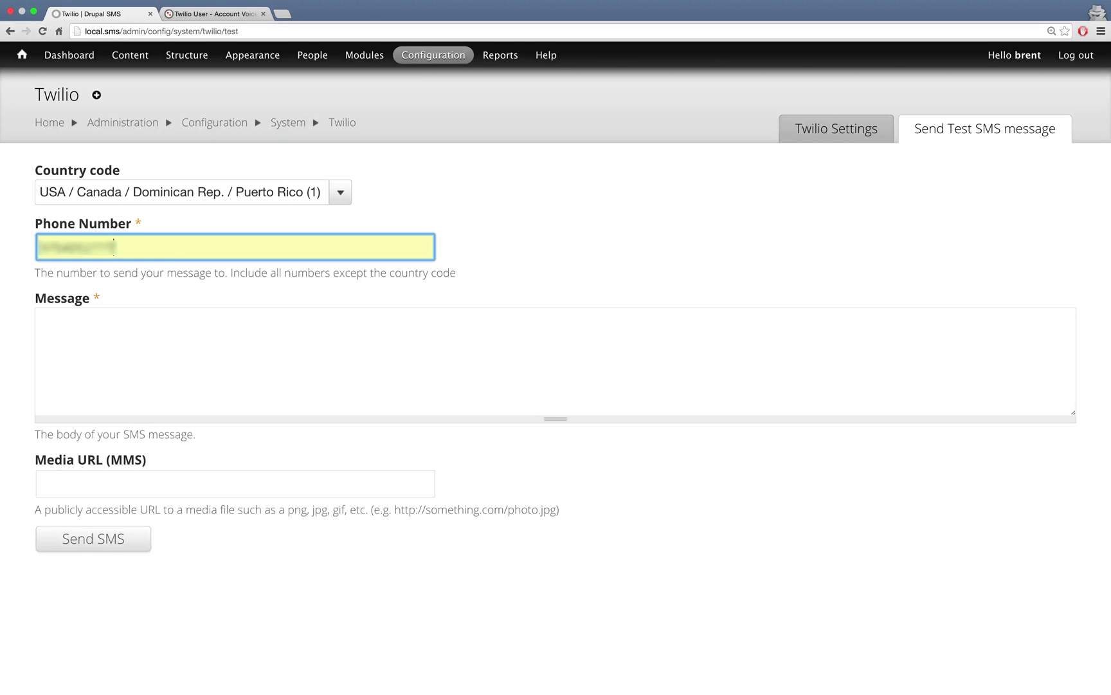
{"action": "left_click", "coordinate": [253, 347]}
{"action": "type", "text": "This is"}
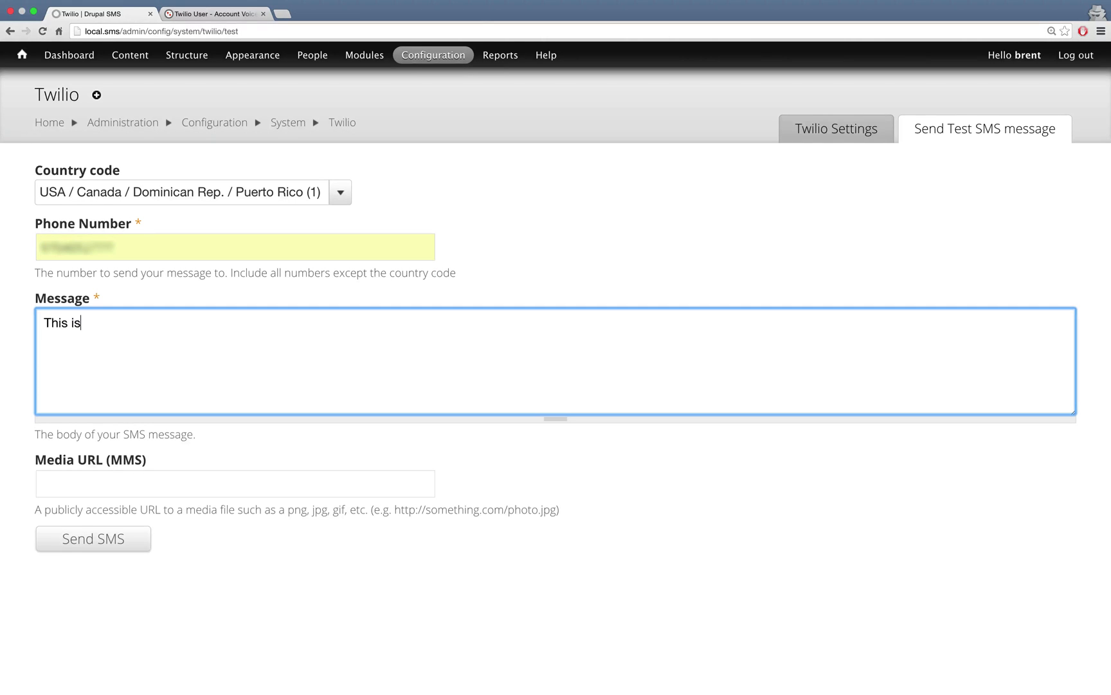
{"action": "type", "text": " just a test message."}
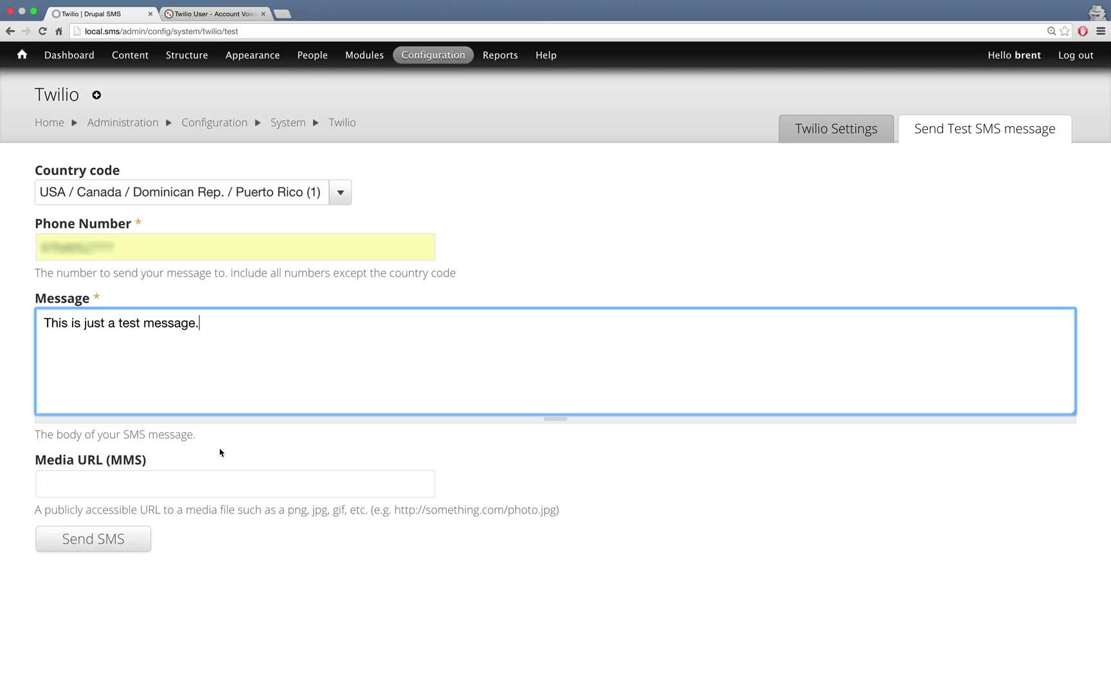
{"action": "left_click", "coordinate": [139, 539]}
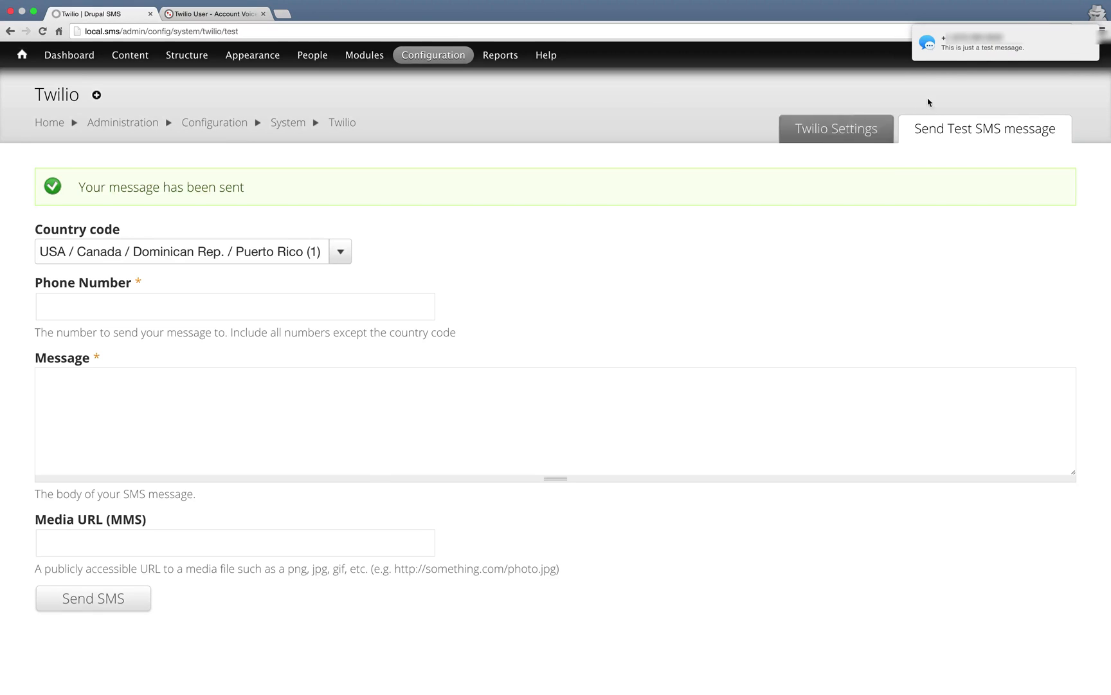
{"action": "mouse_move", "coordinate": [956, 57]}
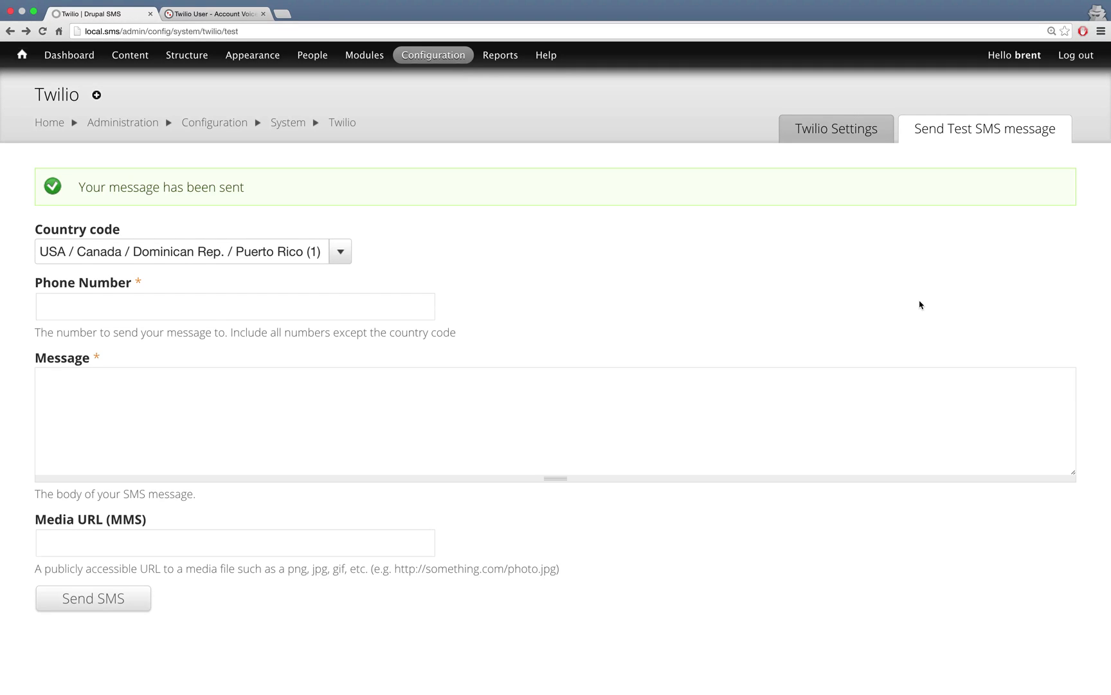
On your account's Mobile SMS tab, enter your phone number and request a confirmation code.
{"action": "left_click", "coordinate": [1015, 57]}
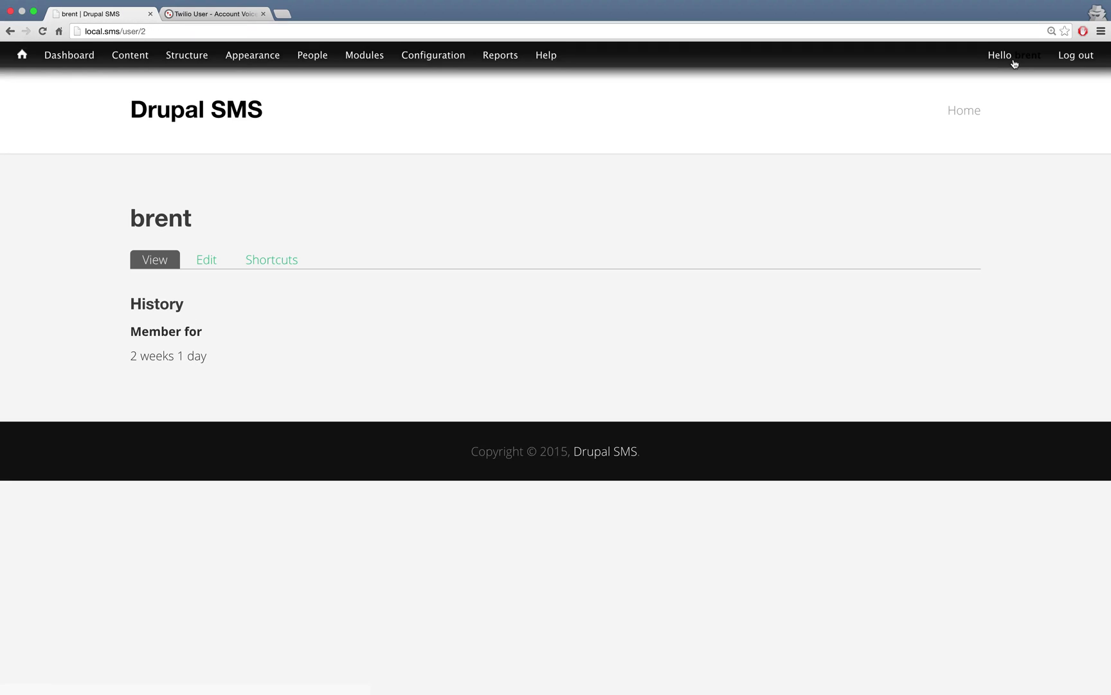
{"action": "left_click", "coordinate": [208, 264]}
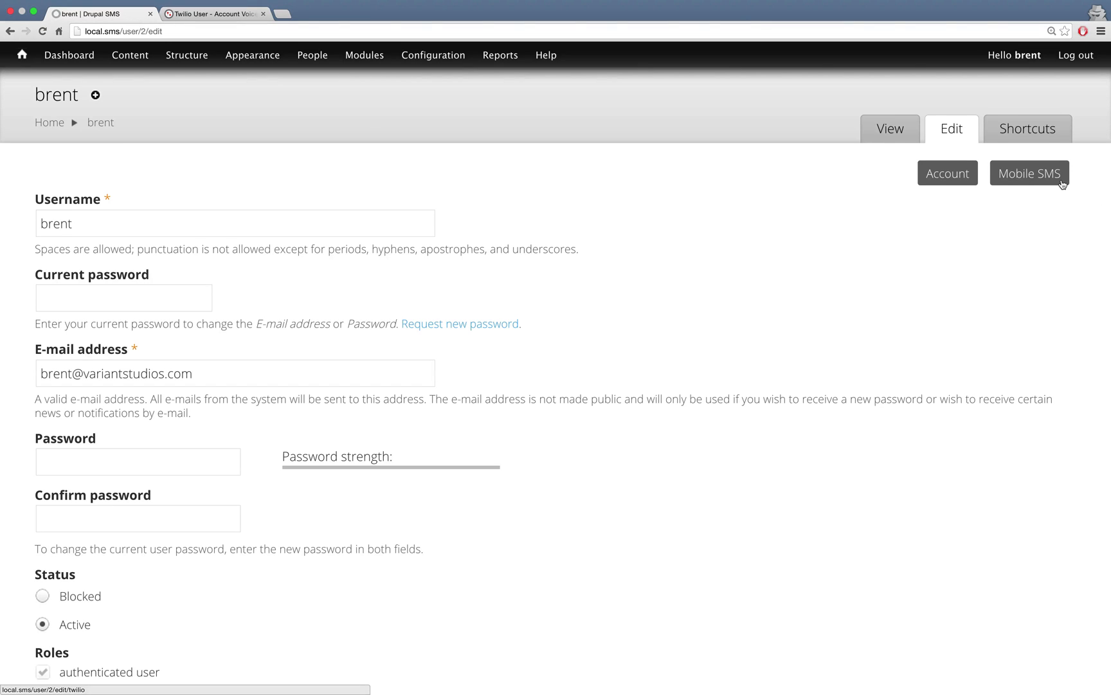
{"action": "left_click", "coordinate": [1063, 185]}
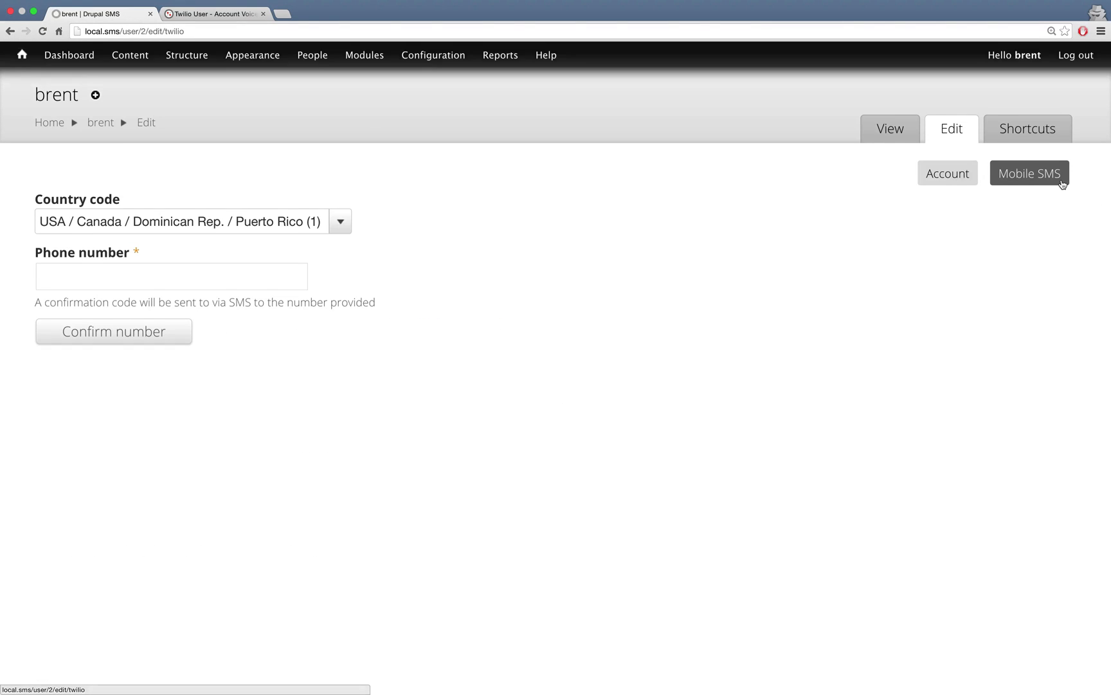
{"action": "left_click", "coordinate": [261, 276]}
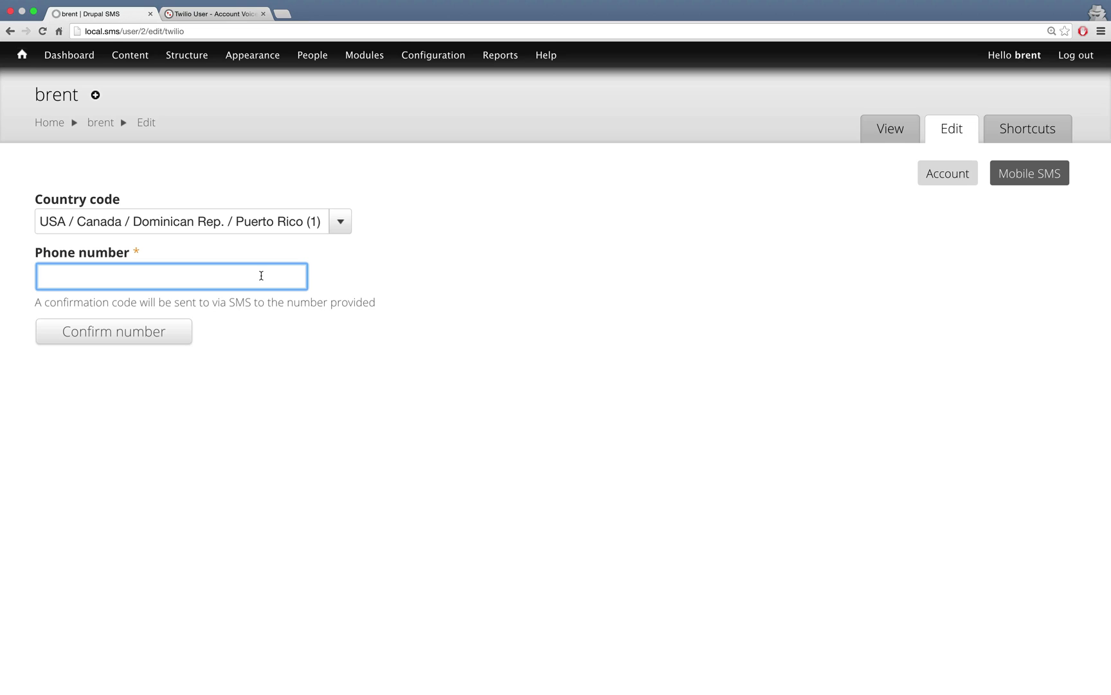
{"action": "left_click", "coordinate": [261, 275]}
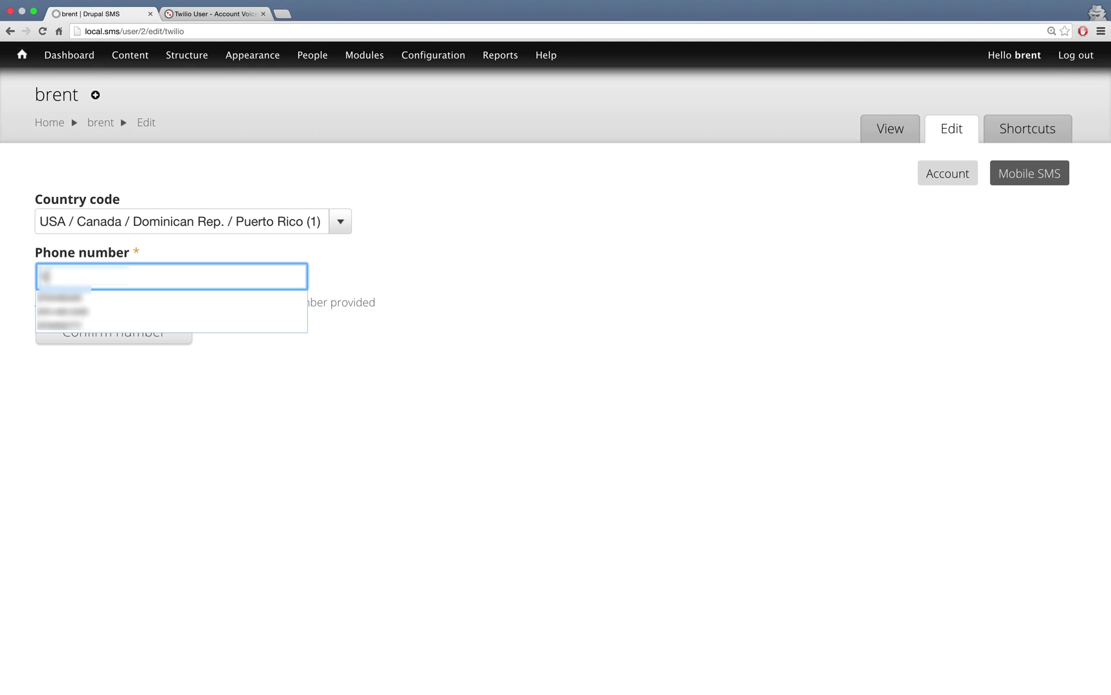
{"action": "key", "text": "Down"}
{"action": "key", "text": "Down"}
{"action": "key", "text": "Down"}
{"action": "key", "text": "Return"}
{"action": "left_click", "coordinate": [154, 331]}
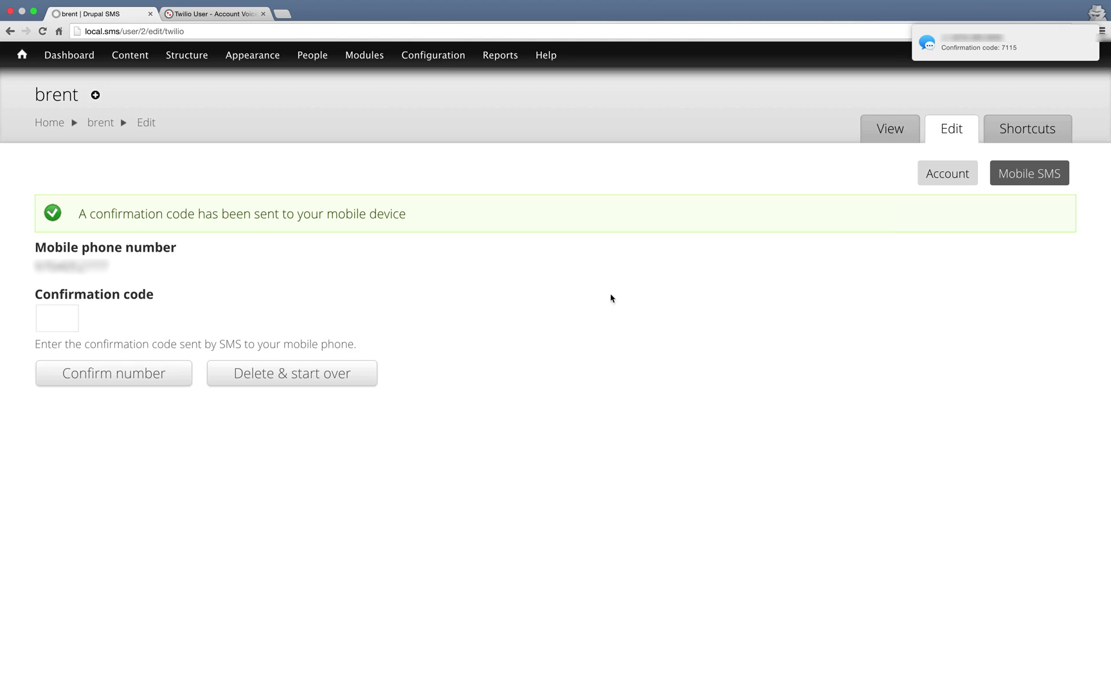
Enter the texted confirmation code to confirm the mobile number.
{"action": "left_click", "coordinate": [50, 320]}
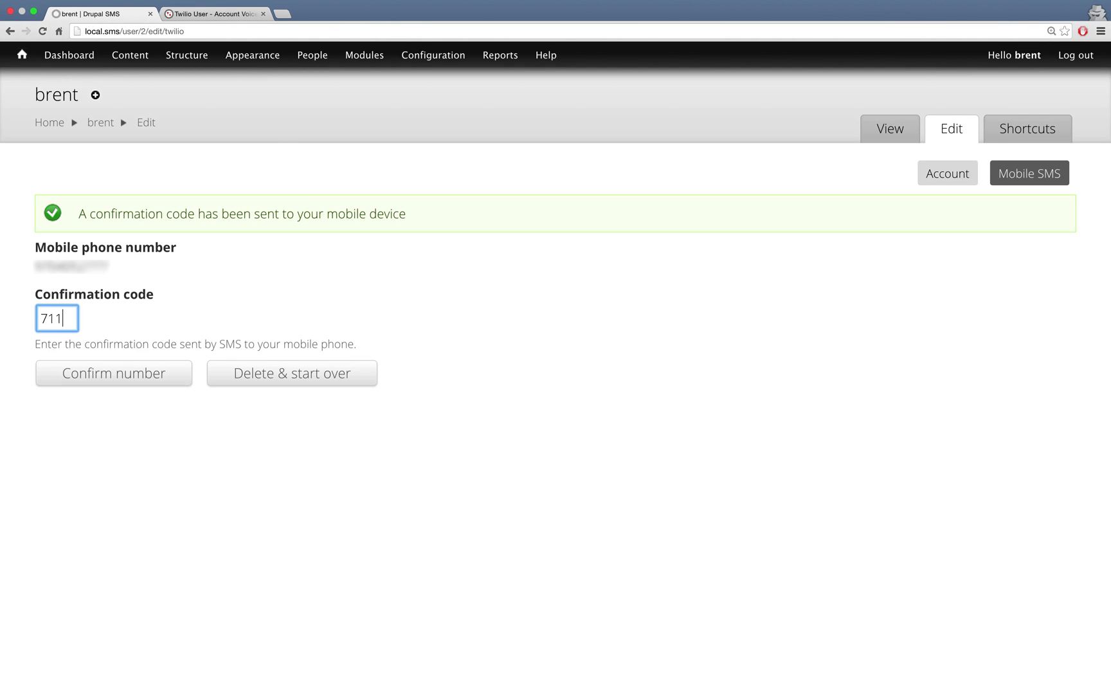
{"action": "left_click", "coordinate": [71, 385]}
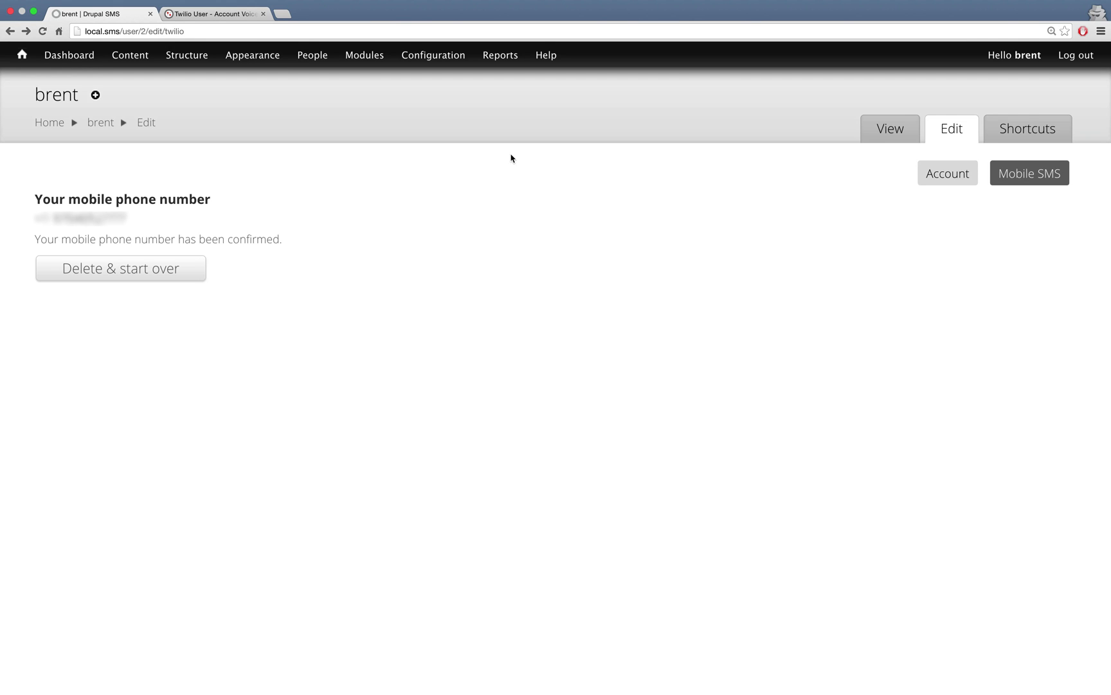
In Workflow > Rules, start a new reaction rule named 'Send SMS'.
{"action": "mouse_move", "coordinate": [433, 55]}
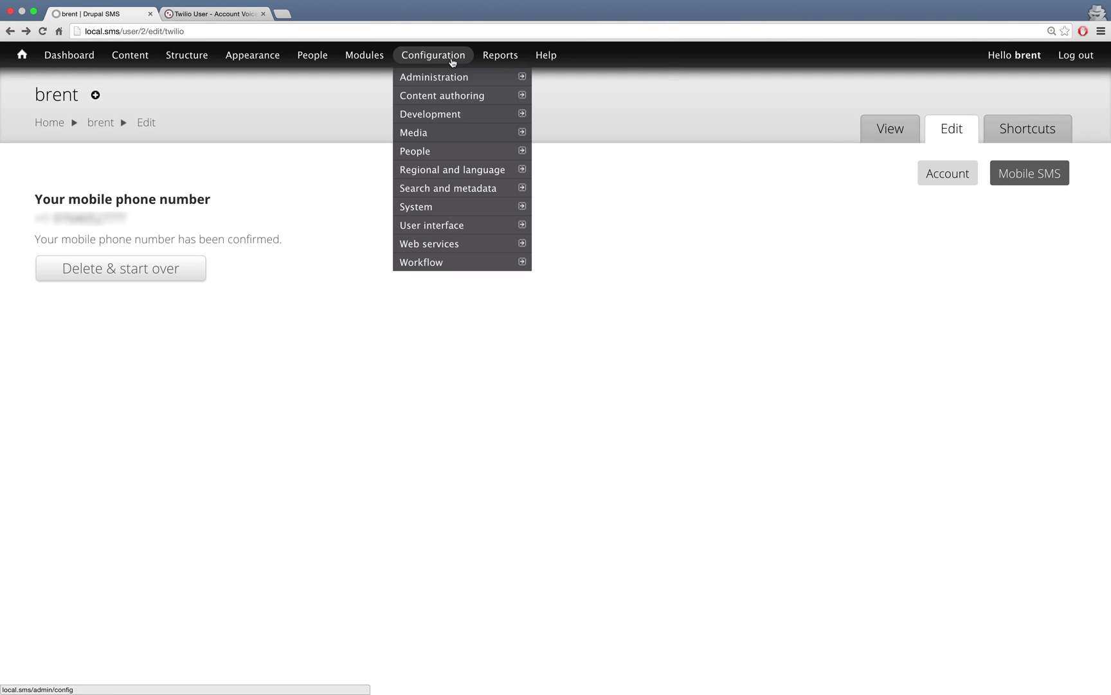
{"action": "mouse_move", "coordinate": [449, 265]}
{"action": "left_click", "coordinate": [551, 263]}
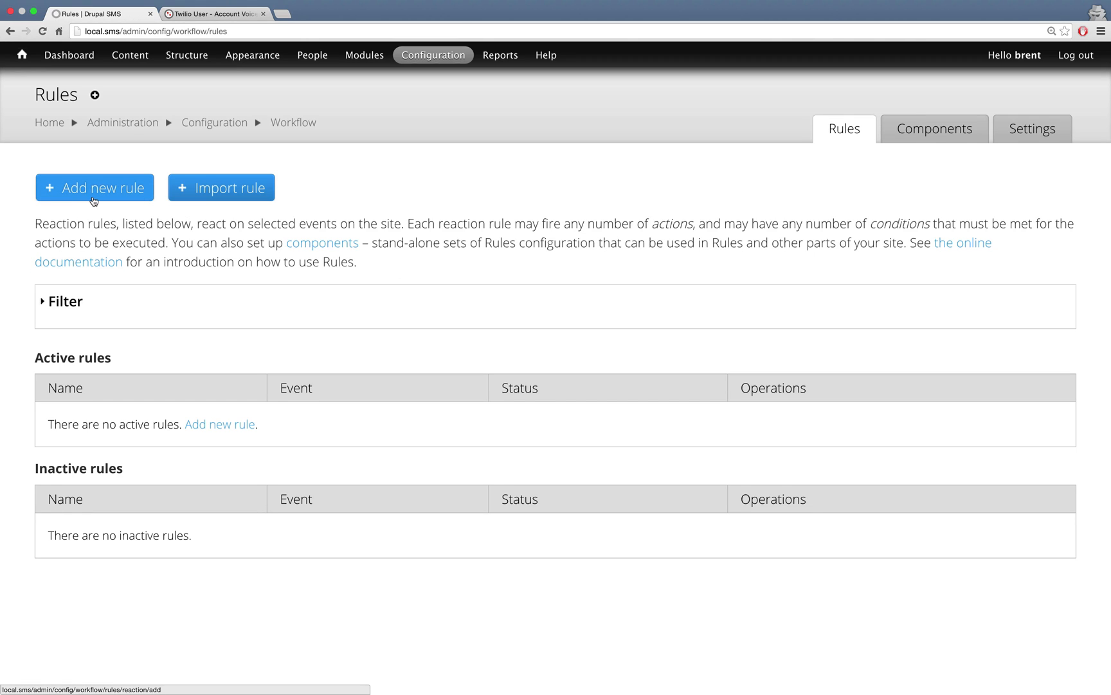
{"action": "left_click", "coordinate": [93, 200]}
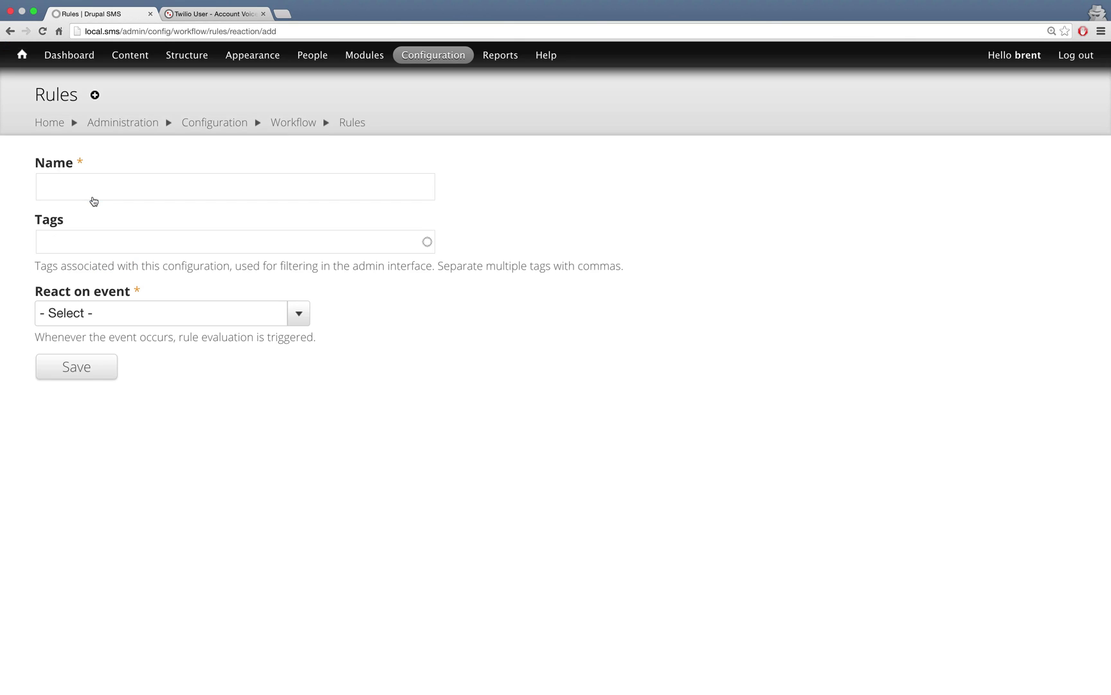
{"action": "left_click", "coordinate": [88, 188]}
{"action": "type", "text": "Sms"}
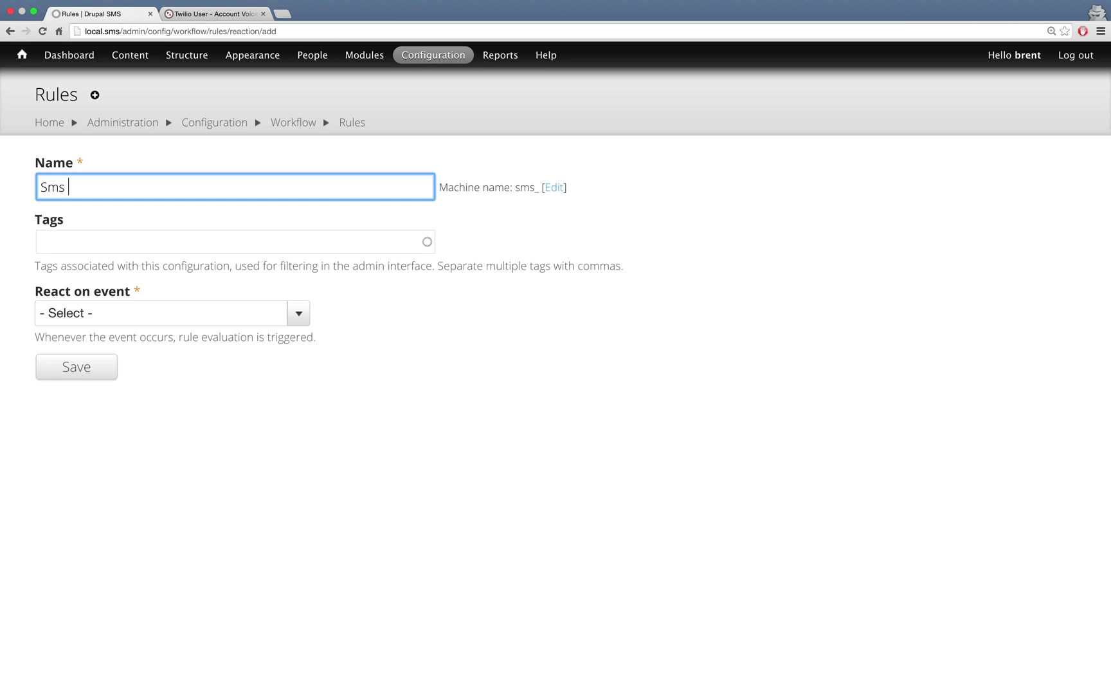
{"action": "key", "text": "super+a"}
{"action": "type", "text": "Send SMS"}
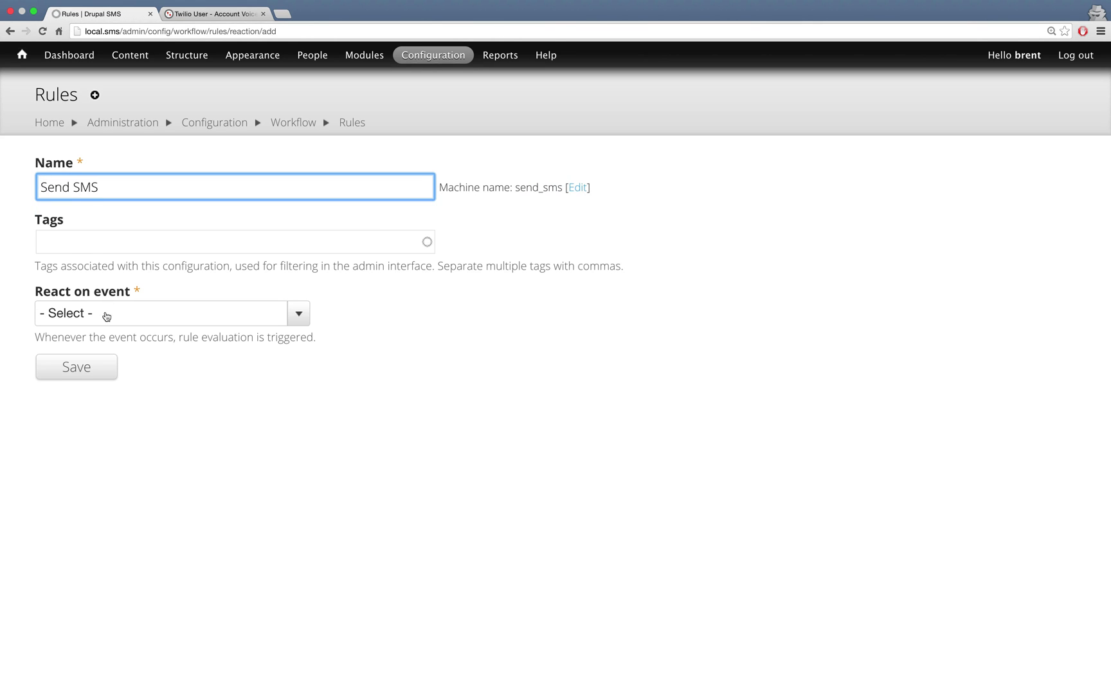
Trigger it on 'After saving new content', restricted to Basic page, and save.
{"action": "left_click", "coordinate": [107, 314]}
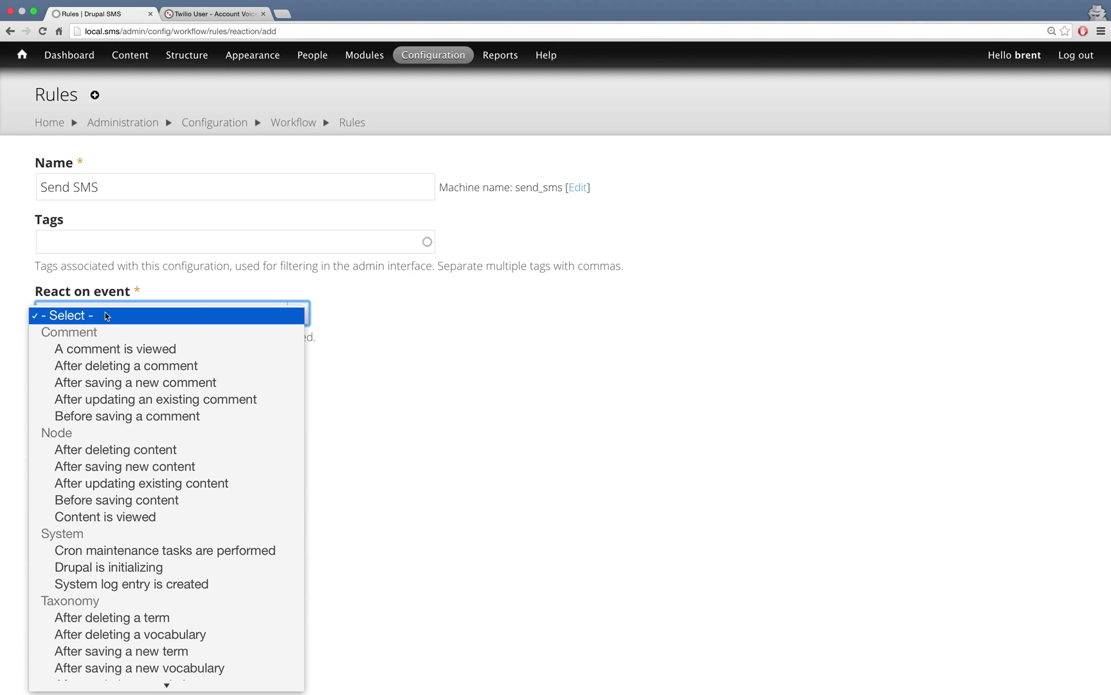
{"action": "left_click", "coordinate": [110, 466]}
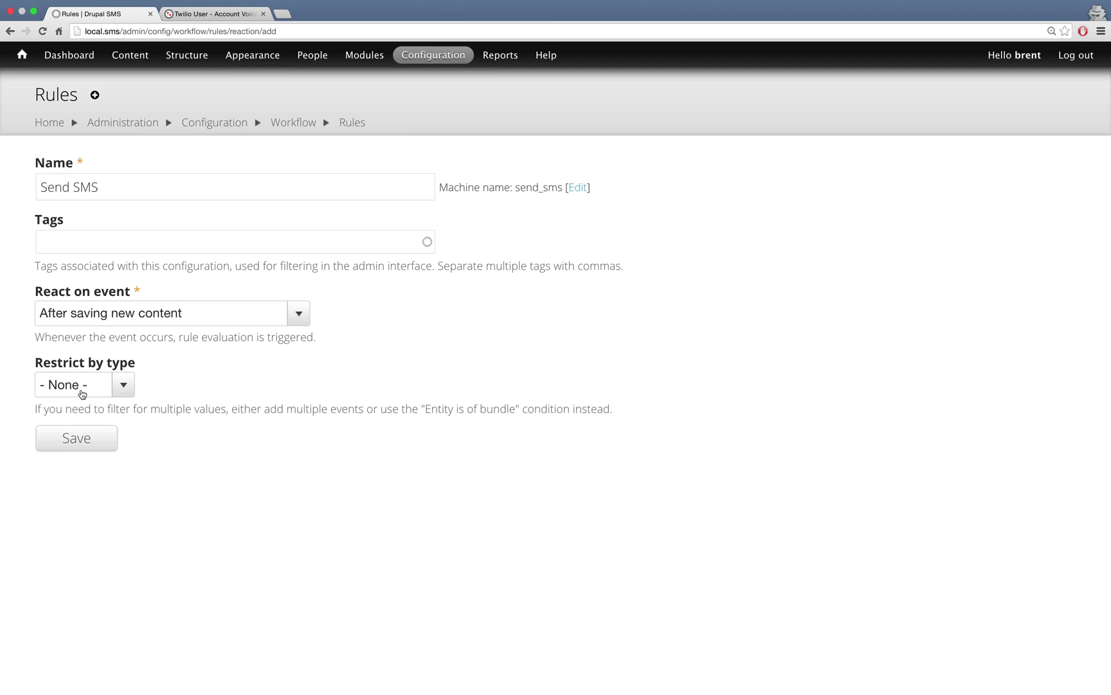
{"action": "left_click", "coordinate": [83, 386]}
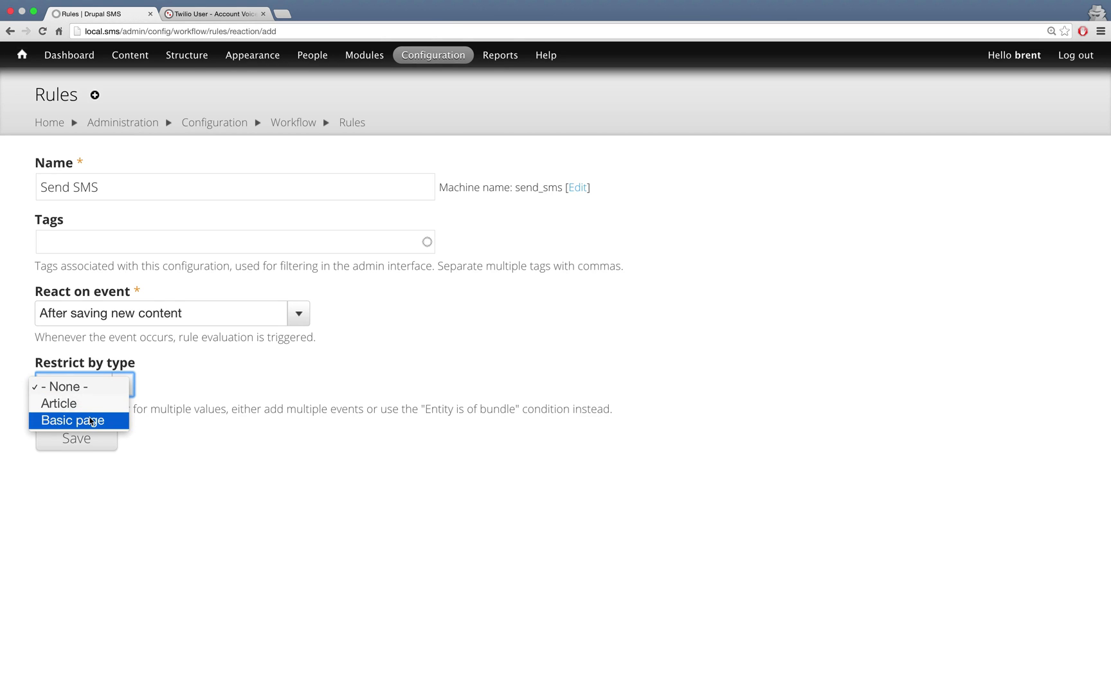
{"action": "left_click", "coordinate": [89, 420]}
{"action": "left_click", "coordinate": [88, 435]}
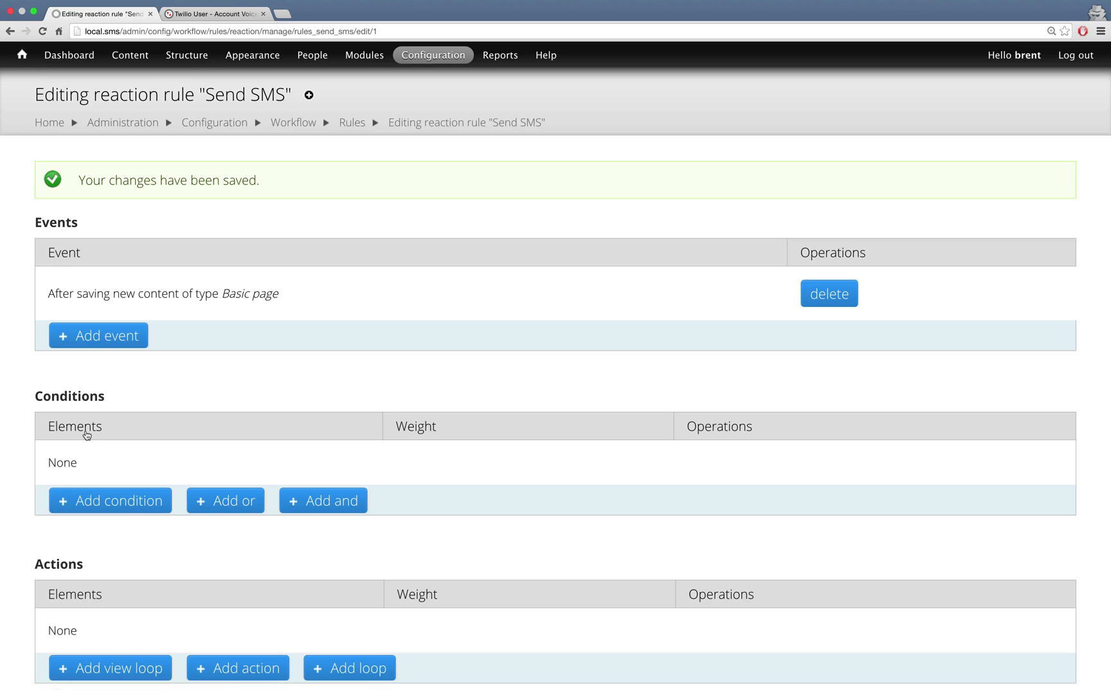
{"action": "scroll", "coordinate": [220, 407], "scroll_direction": "down", "scroll_amount": 1}
{"action": "scroll", "coordinate": [220, 408], "scroll_direction": "down", "scroll_amount": 3}
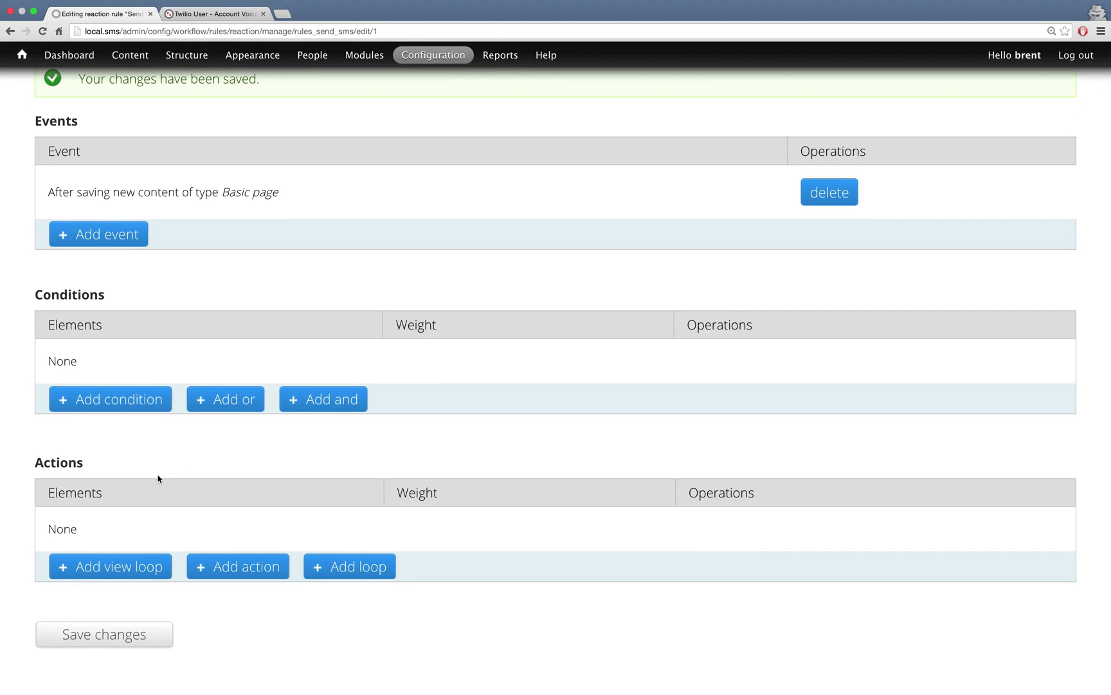
{"action": "left_click", "coordinate": [233, 567]}
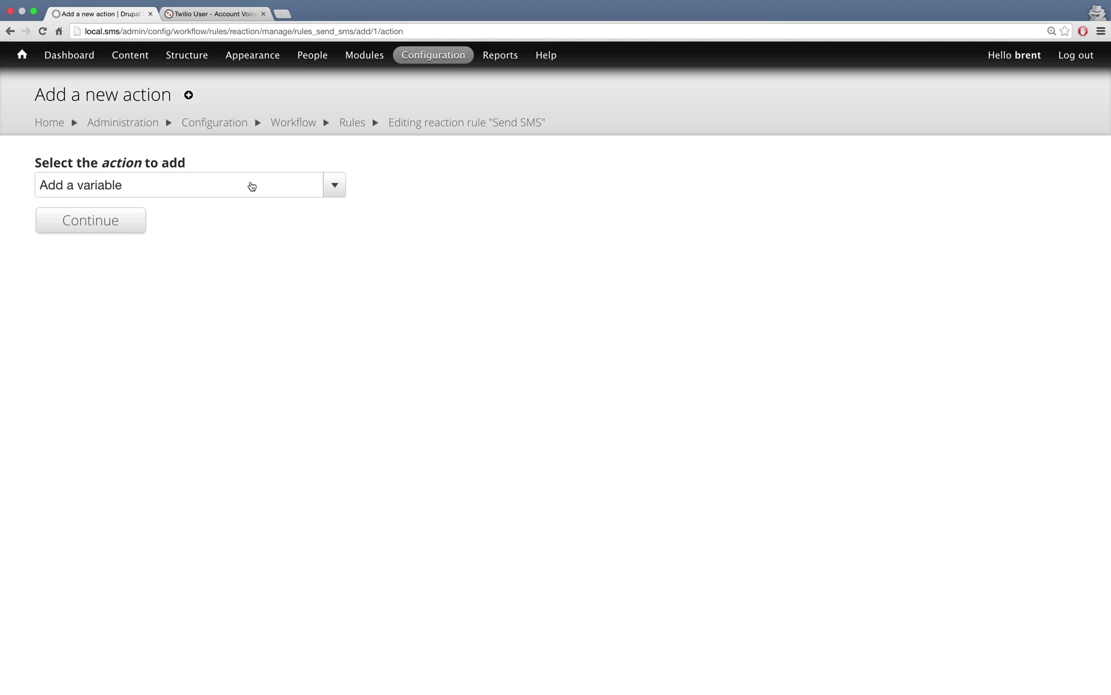
{"action": "left_click", "coordinate": [252, 186]}
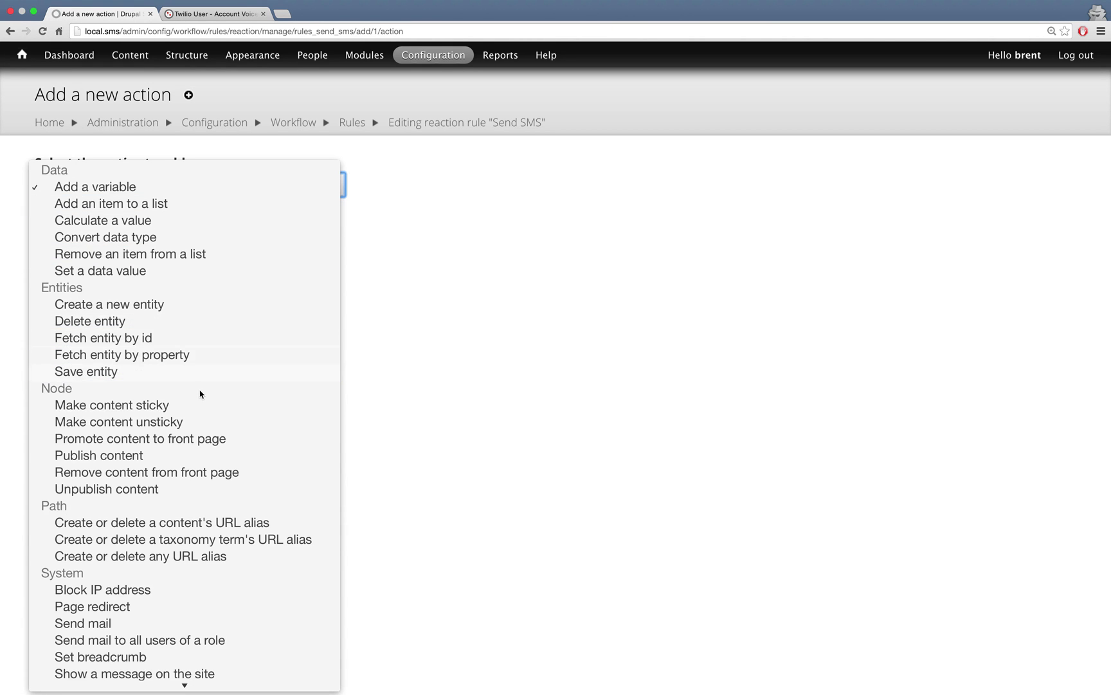
{"action": "scroll", "coordinate": [202, 394], "scroll_direction": "down", "scroll_amount": 6}
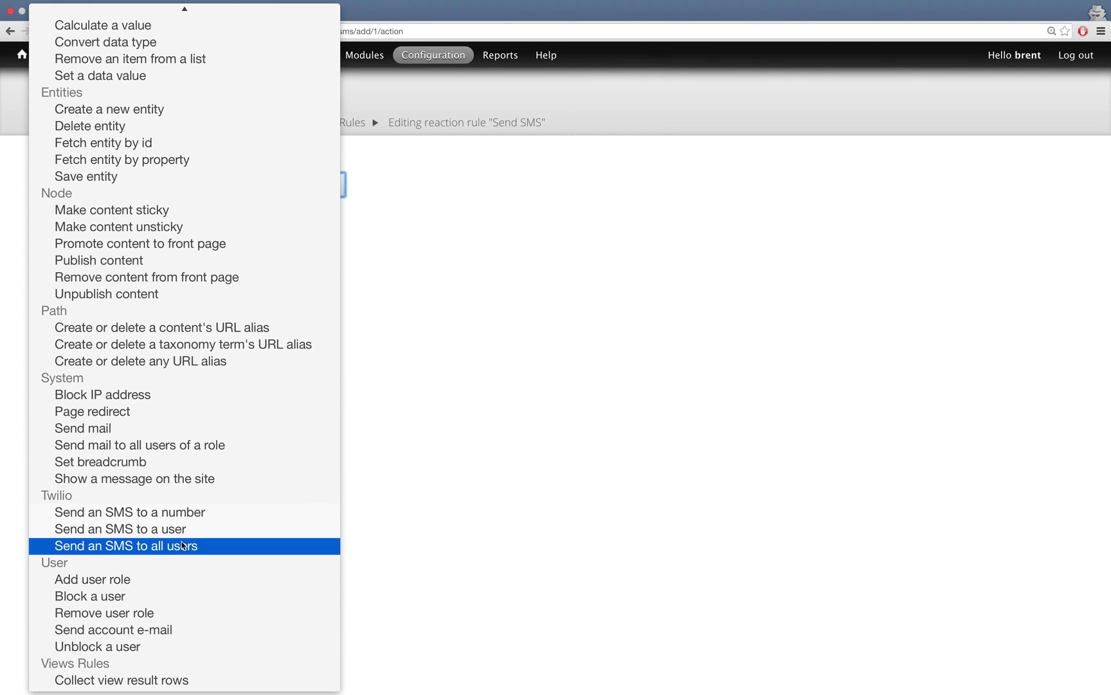
{"action": "left_click", "coordinate": [425, 491]}
{"action": "key", "text": "super+Left"}
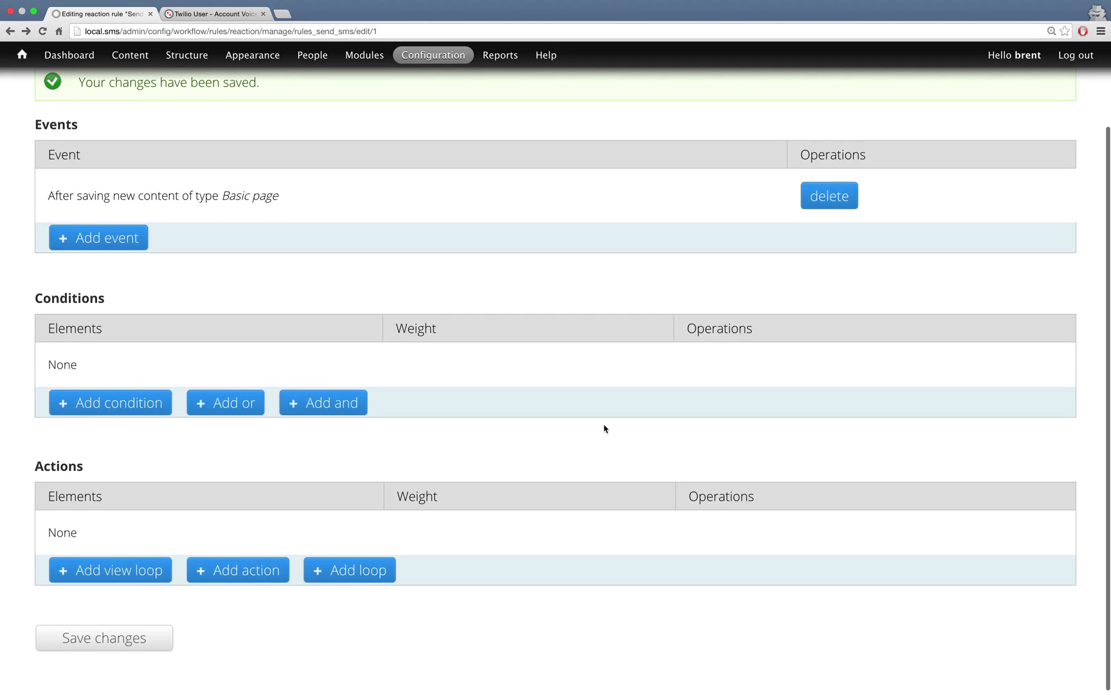
{"action": "scroll", "coordinate": [604, 428], "scroll_direction": "up", "scroll_amount": 3}
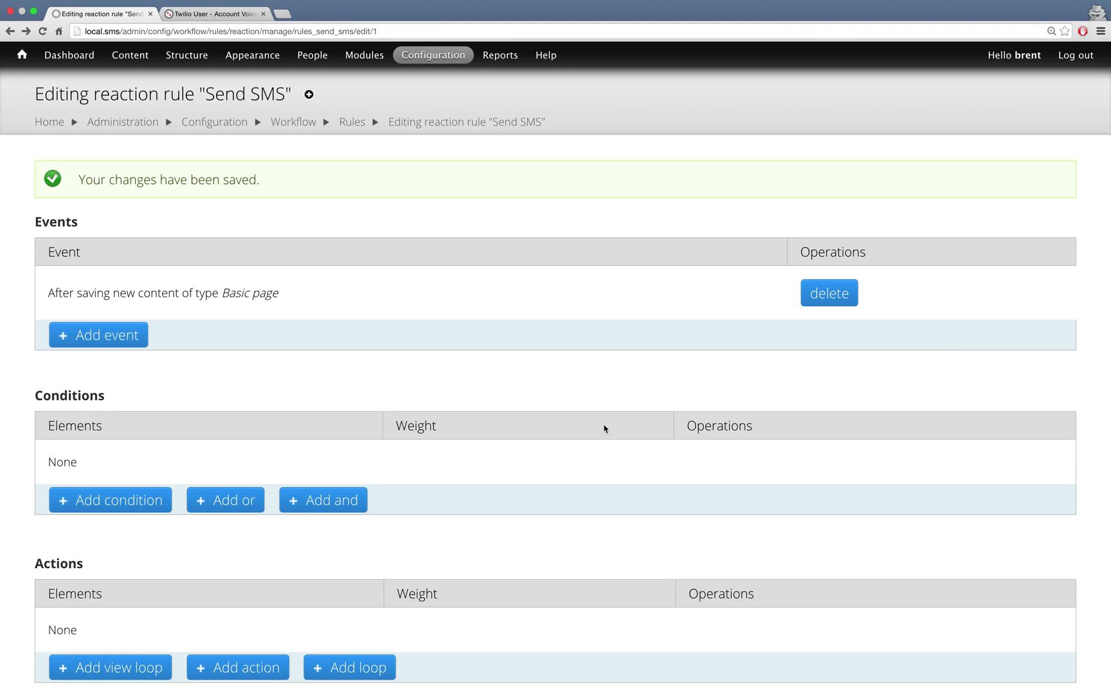
{"action": "scroll", "coordinate": [515, 214], "scroll_direction": "down", "scroll_amount": 2}
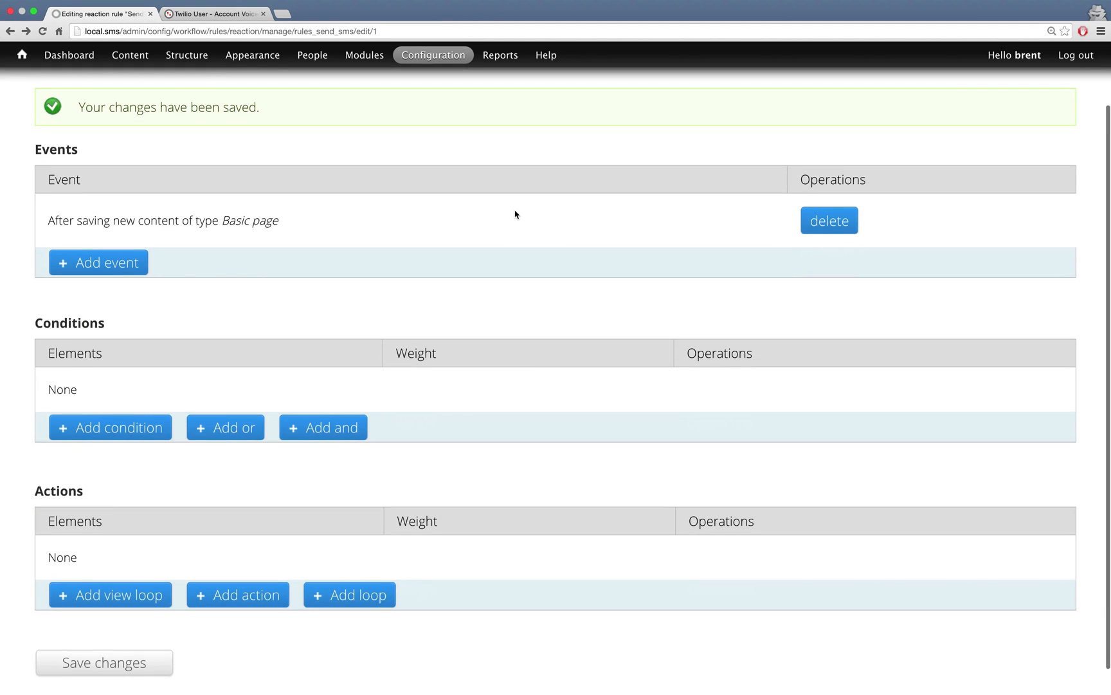
{"action": "scroll", "coordinate": [516, 215], "scroll_direction": "up", "scroll_amount": 1}
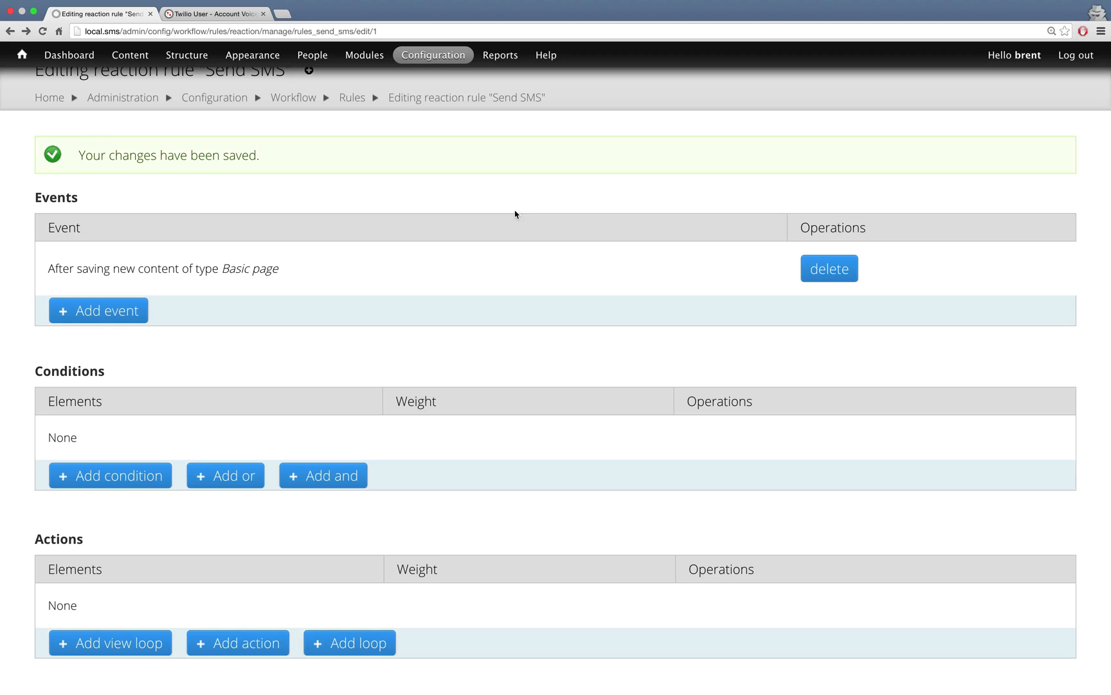
{"action": "scroll", "coordinate": [350, 226], "scroll_direction": "down", "scroll_amount": 2}
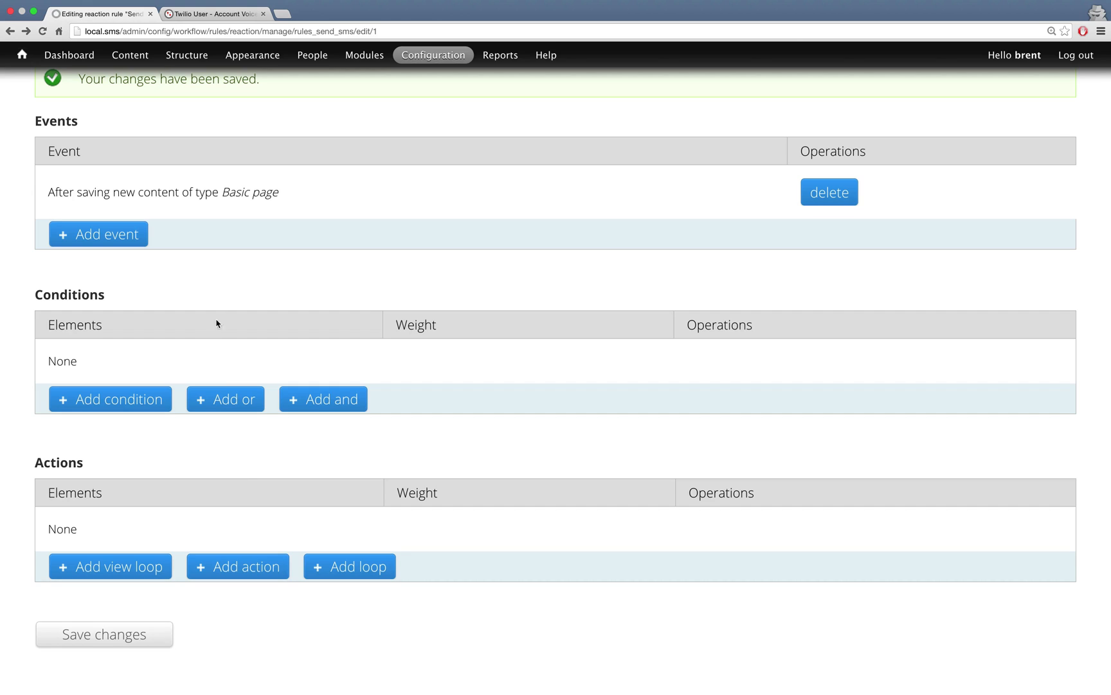
Add a view 'Site Admins' showing Users, with no page display, and continue to edit it.
{"action": "mouse_move", "coordinate": [186, 57]}
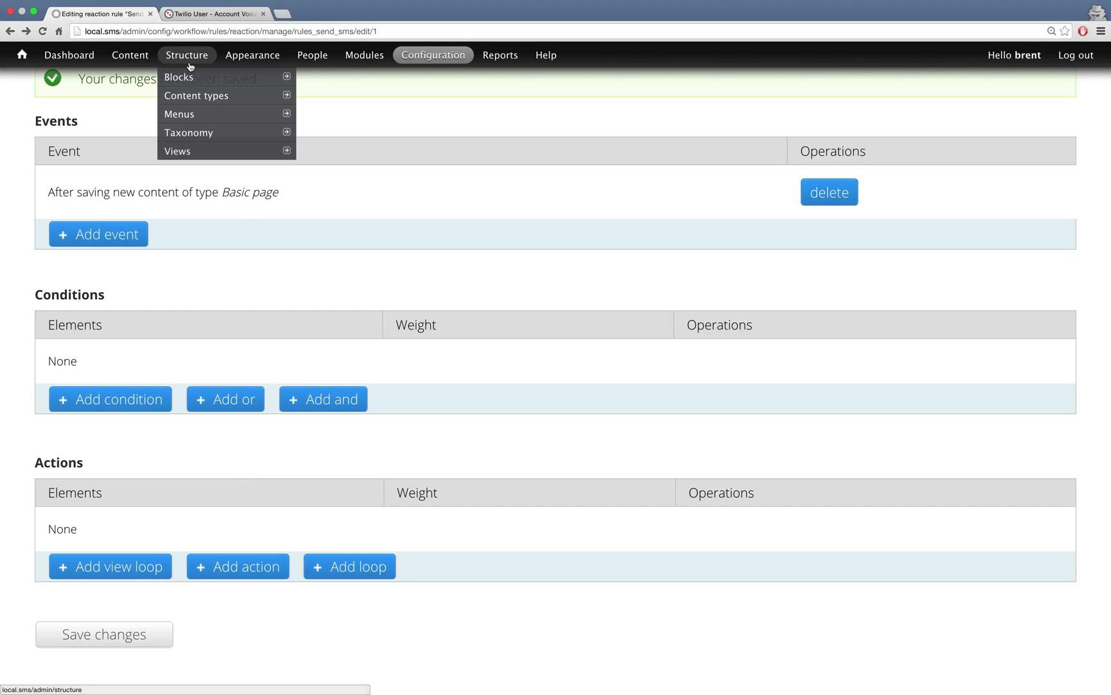
{"action": "mouse_move", "coordinate": [206, 151]}
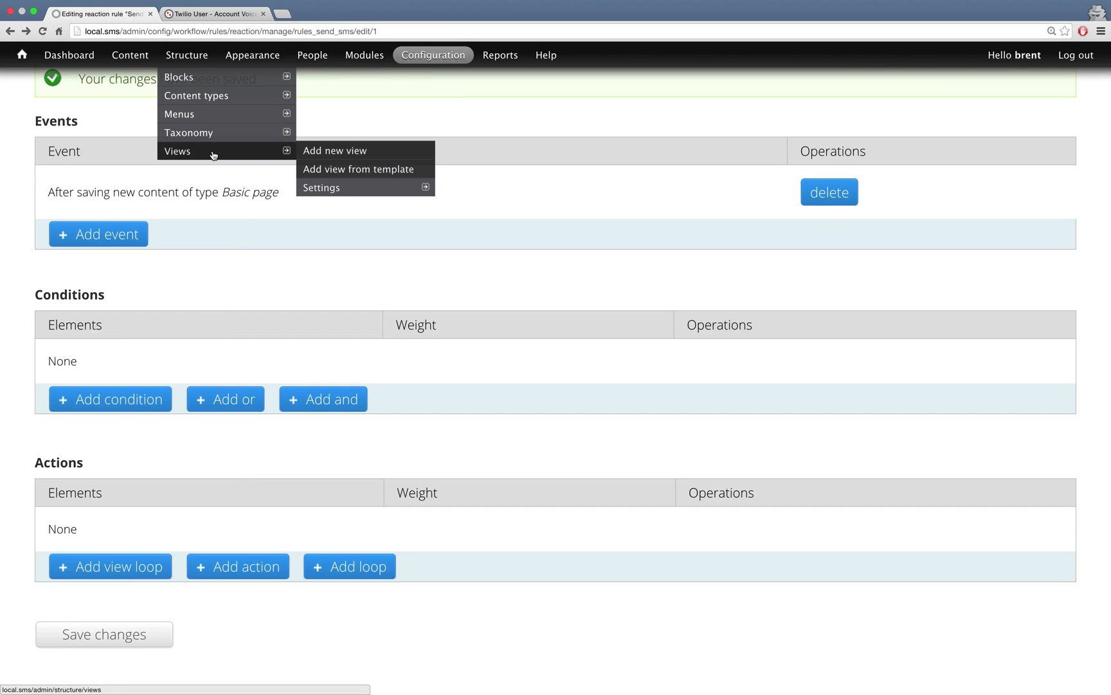
{"action": "left_click", "coordinate": [334, 152]}
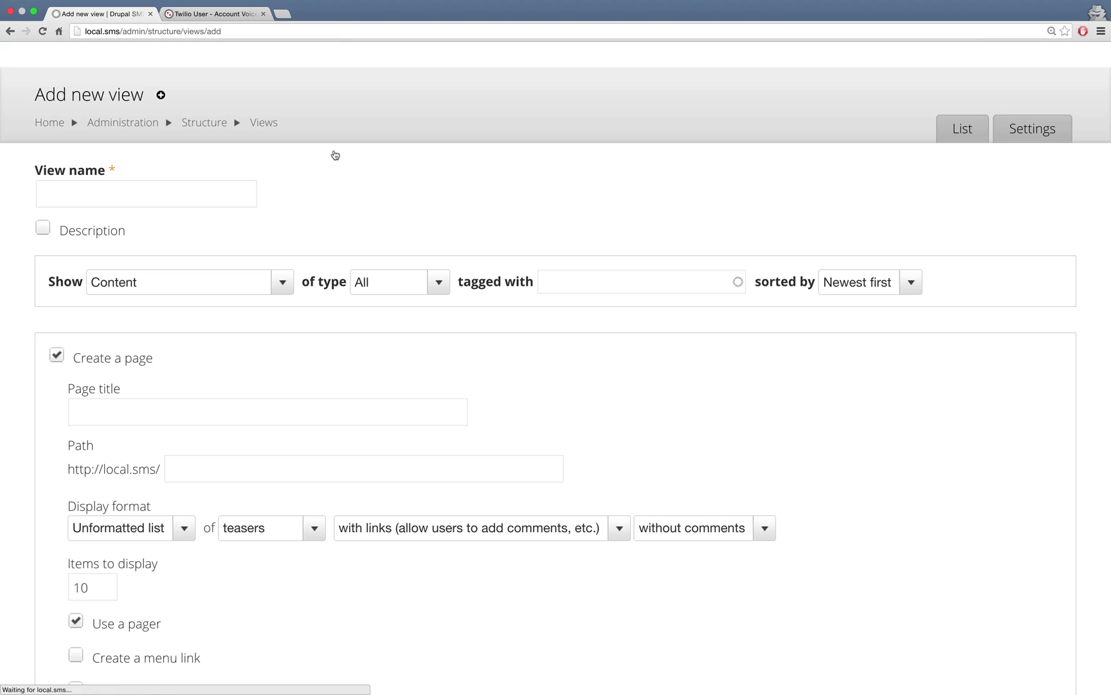
{"action": "left_click", "coordinate": [160, 183]}
{"action": "type", "text": "Site Admins"}
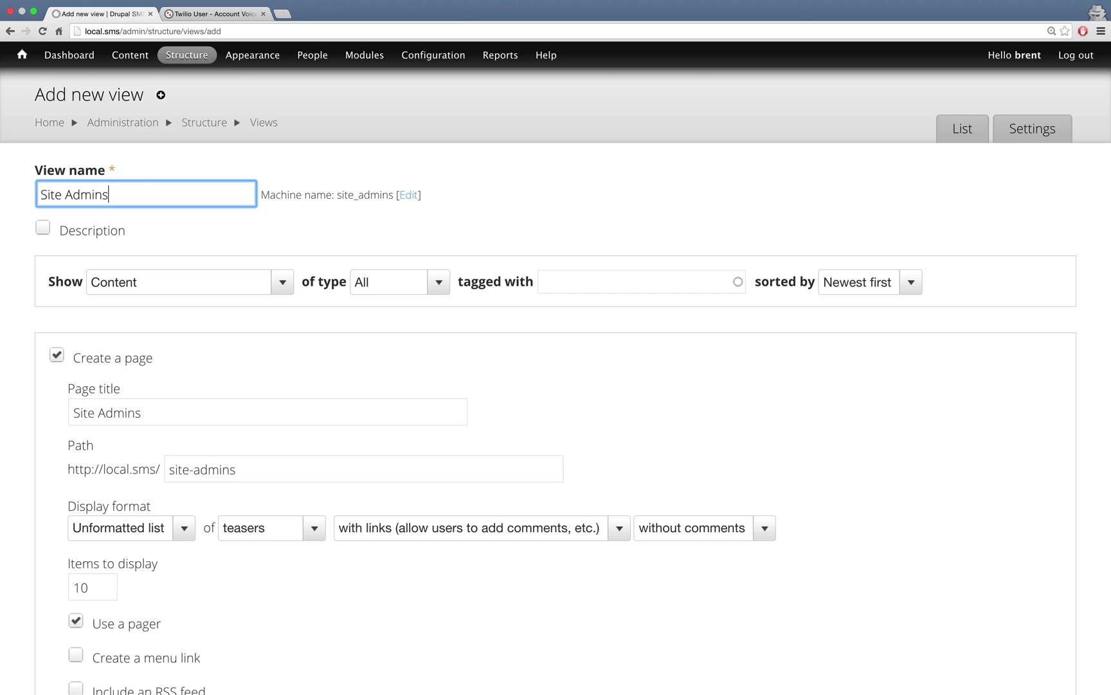
{"action": "left_click", "coordinate": [130, 364]}
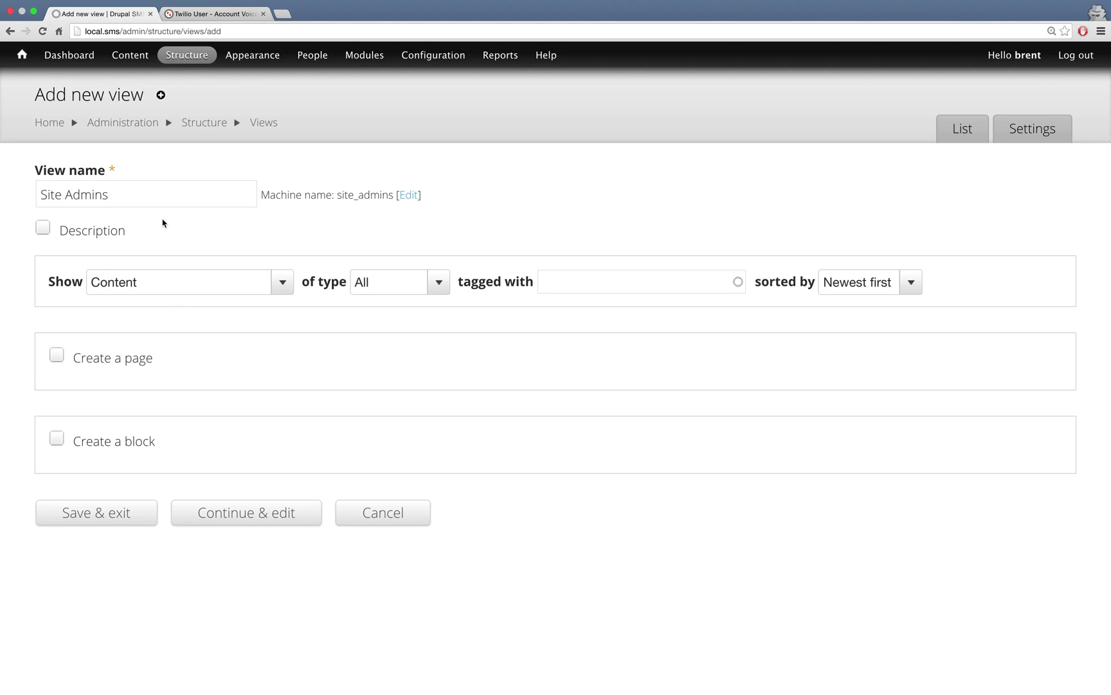
{"action": "left_click", "coordinate": [208, 284]}
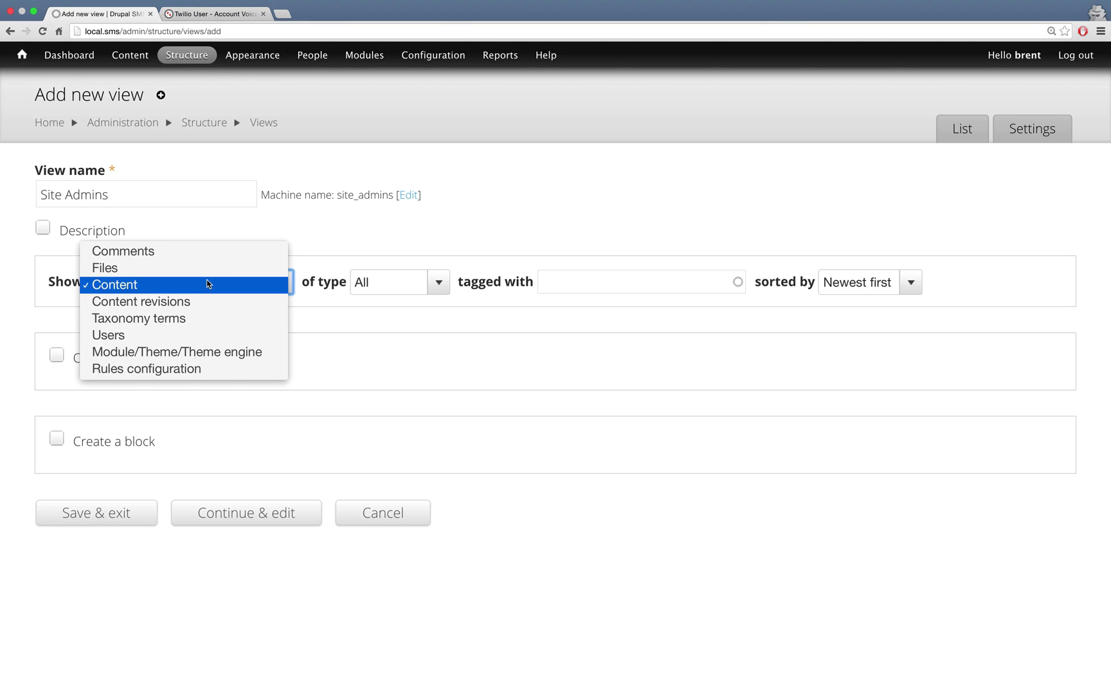
{"action": "left_click", "coordinate": [202, 336]}
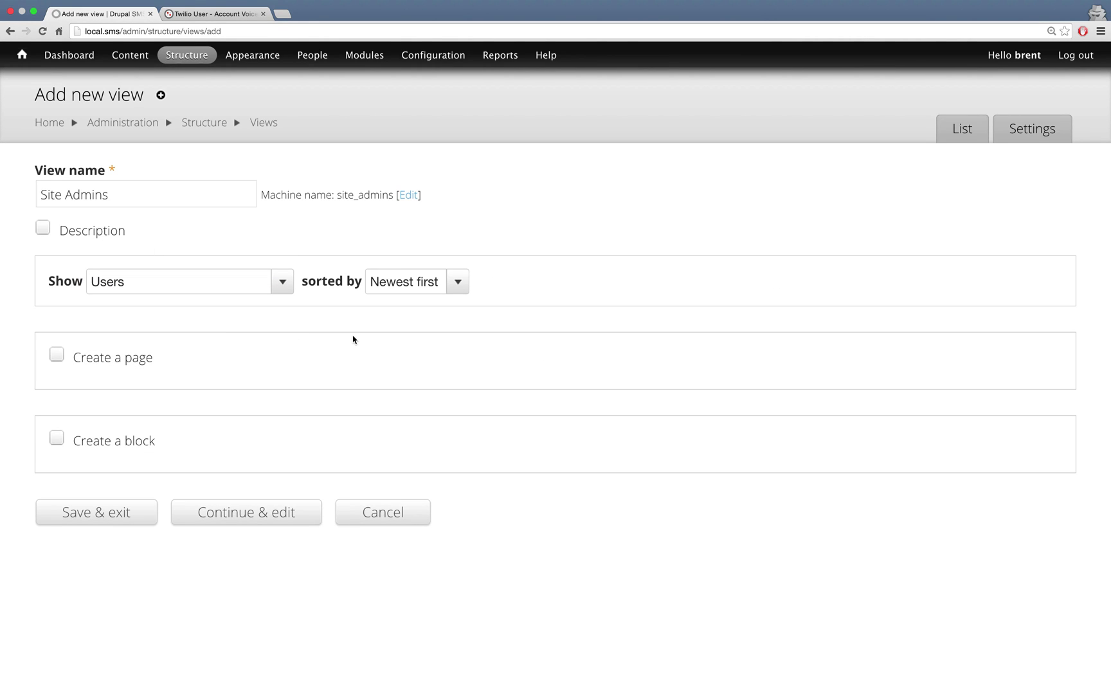
{"action": "left_click", "coordinate": [274, 518]}
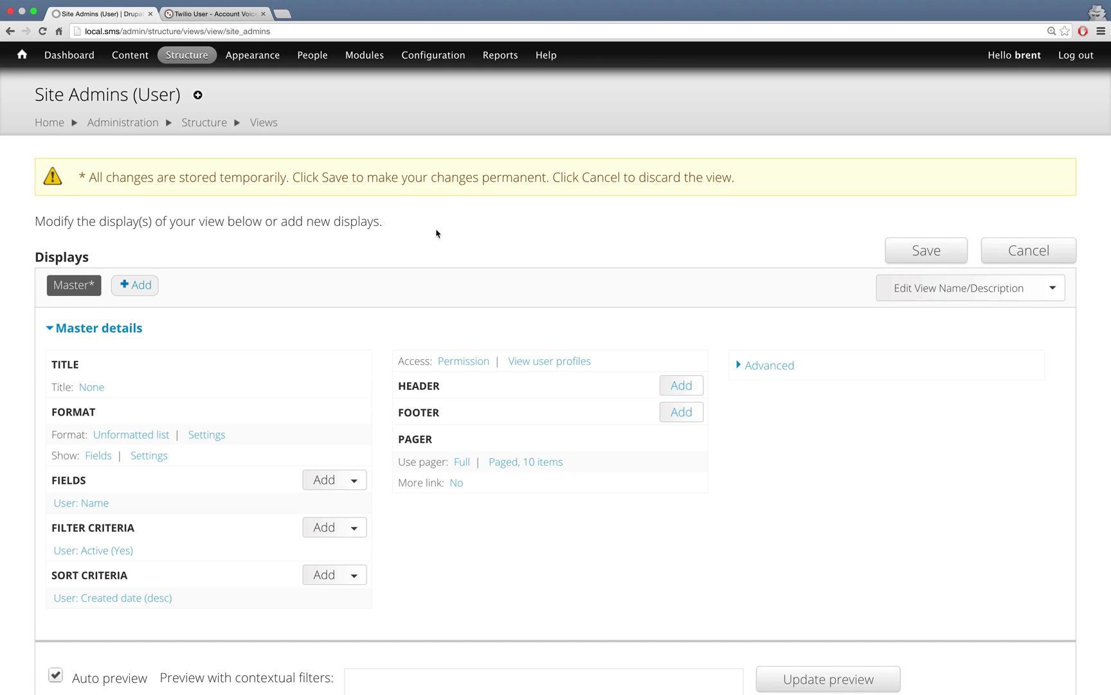
Add the User: Uid field with no label and no link to its user.
{"action": "scroll", "coordinate": [436, 233], "scroll_direction": "down", "scroll_amount": 5}
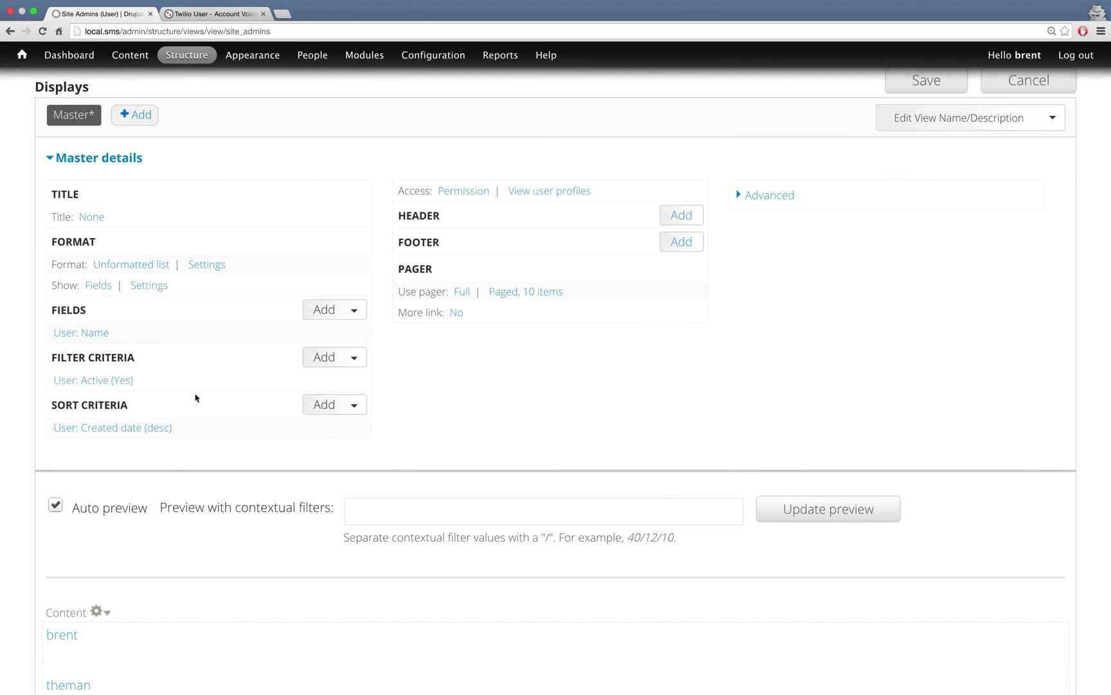
{"action": "scroll", "coordinate": [222, 541], "scroll_direction": "down", "scroll_amount": 2}
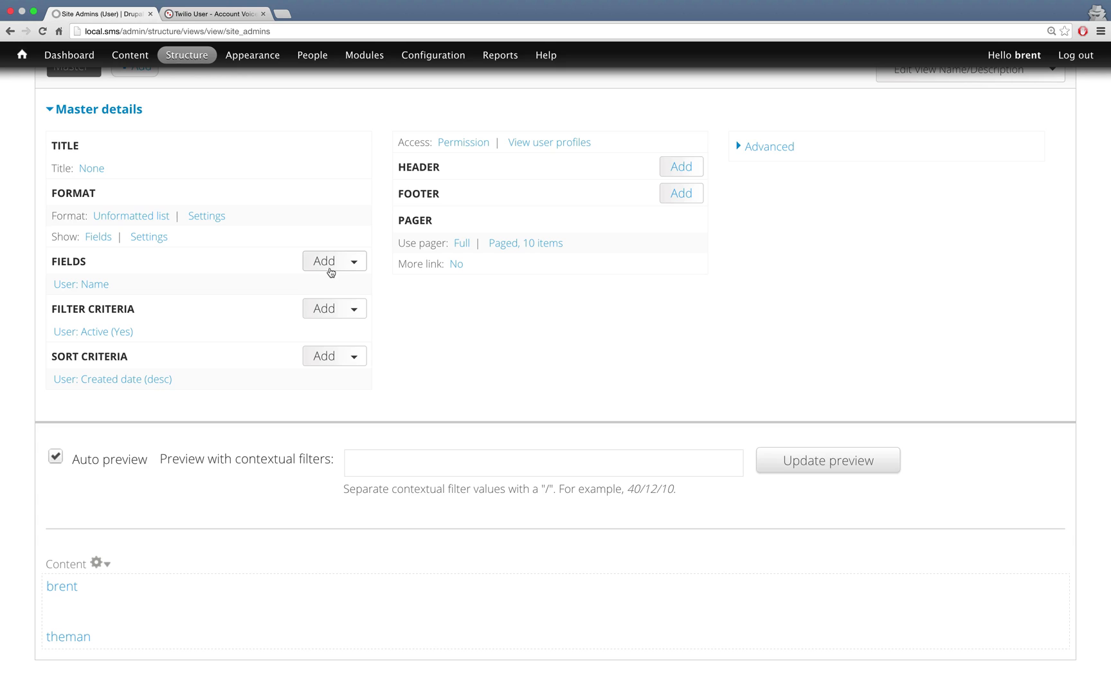
{"action": "left_click", "coordinate": [328, 263]}
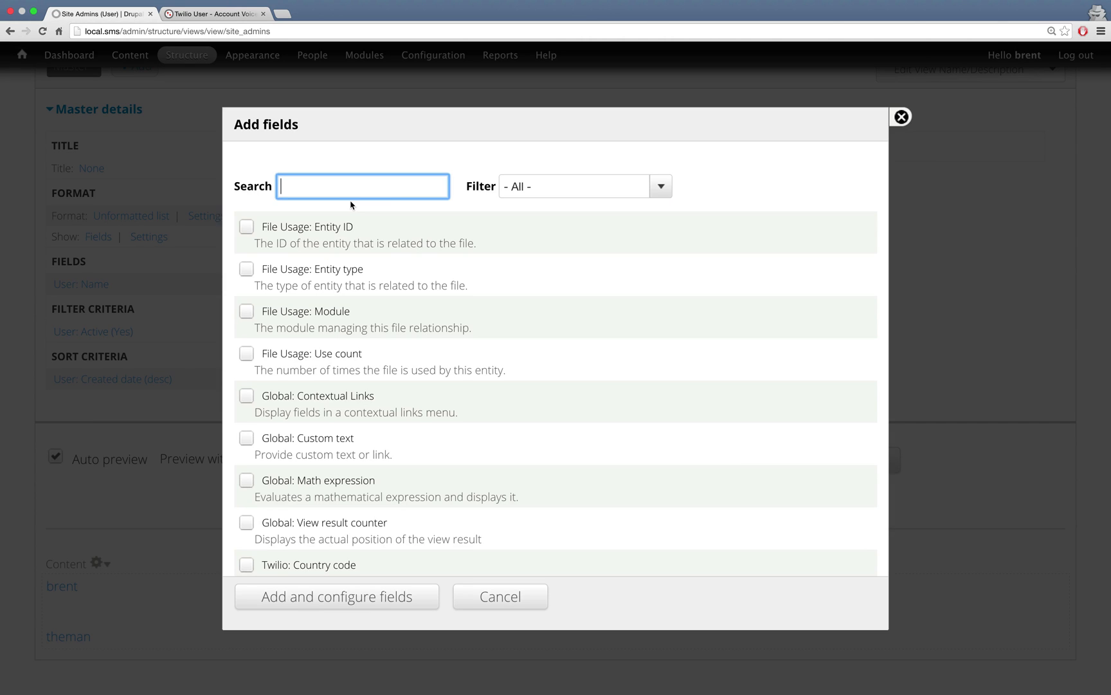
{"action": "type", "text": "us"}
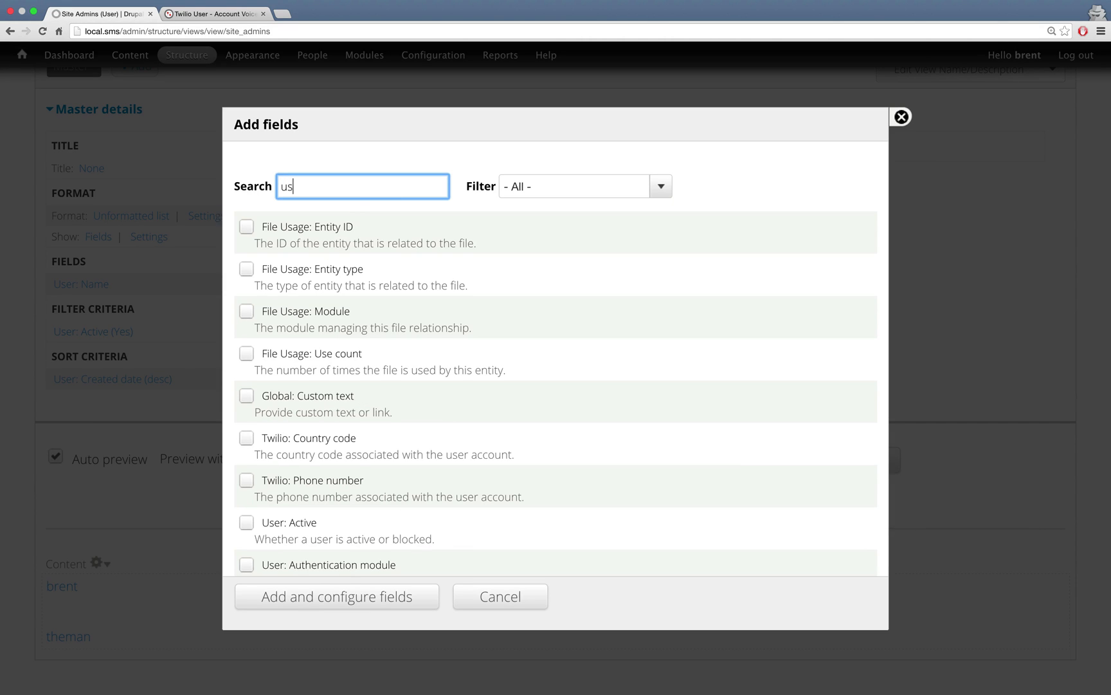
{"action": "key", "text": "BackSpace"}
{"action": "type", "text": "id"}
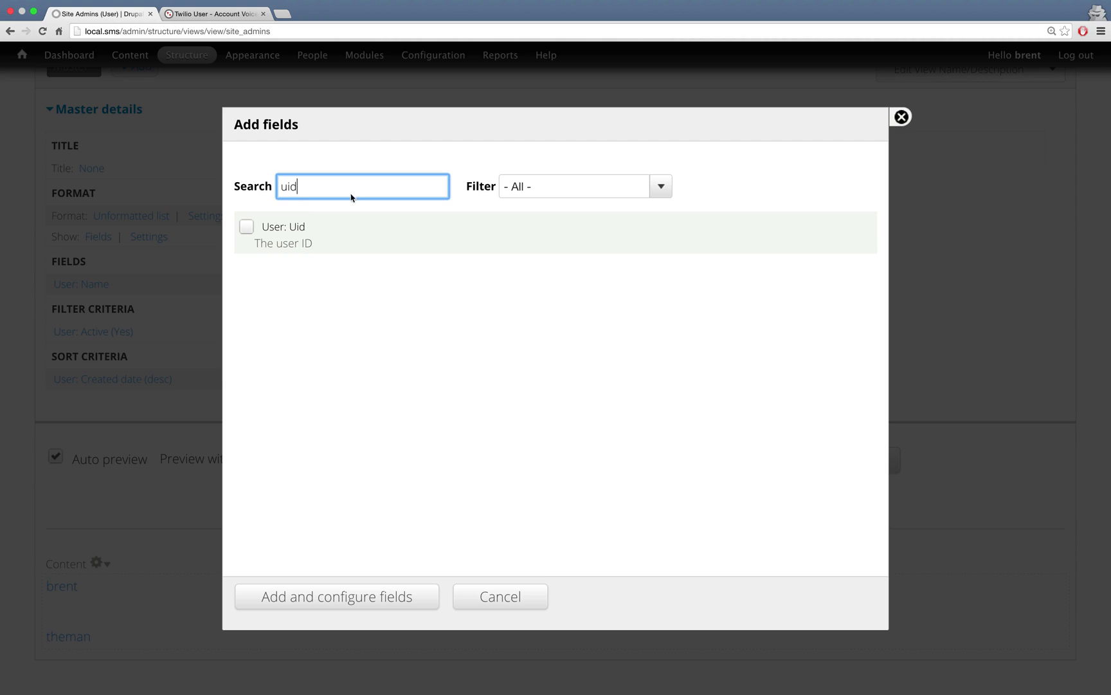
{"action": "left_click", "coordinate": [307, 232]}
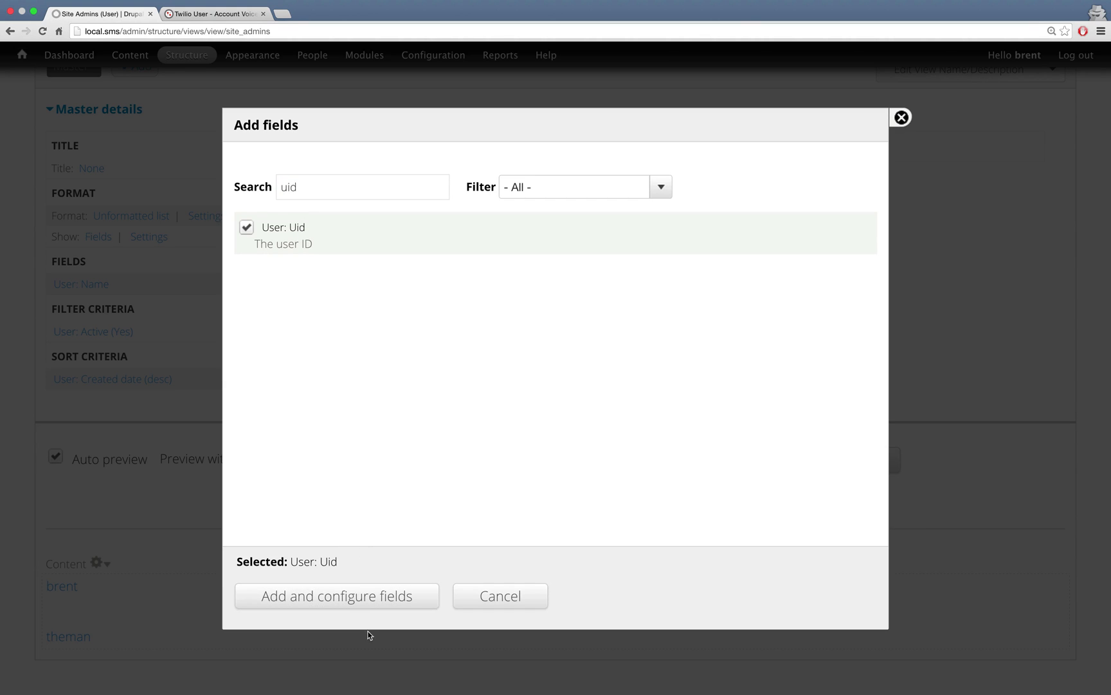
{"action": "left_click", "coordinate": [365, 587]}
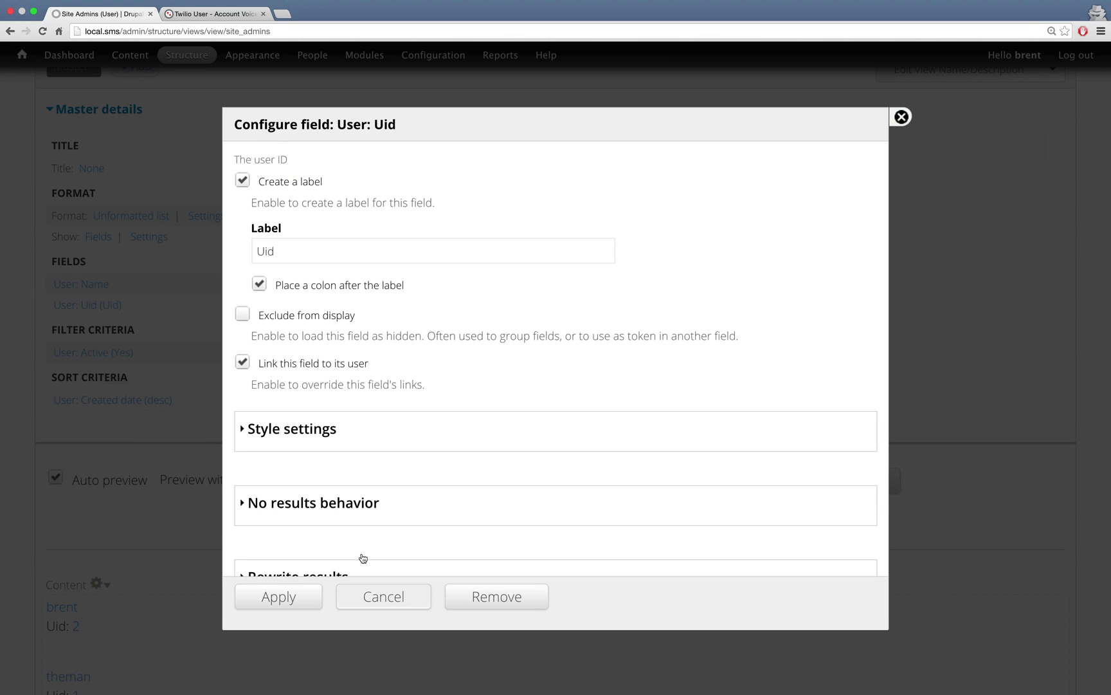
{"action": "left_click", "coordinate": [292, 184]}
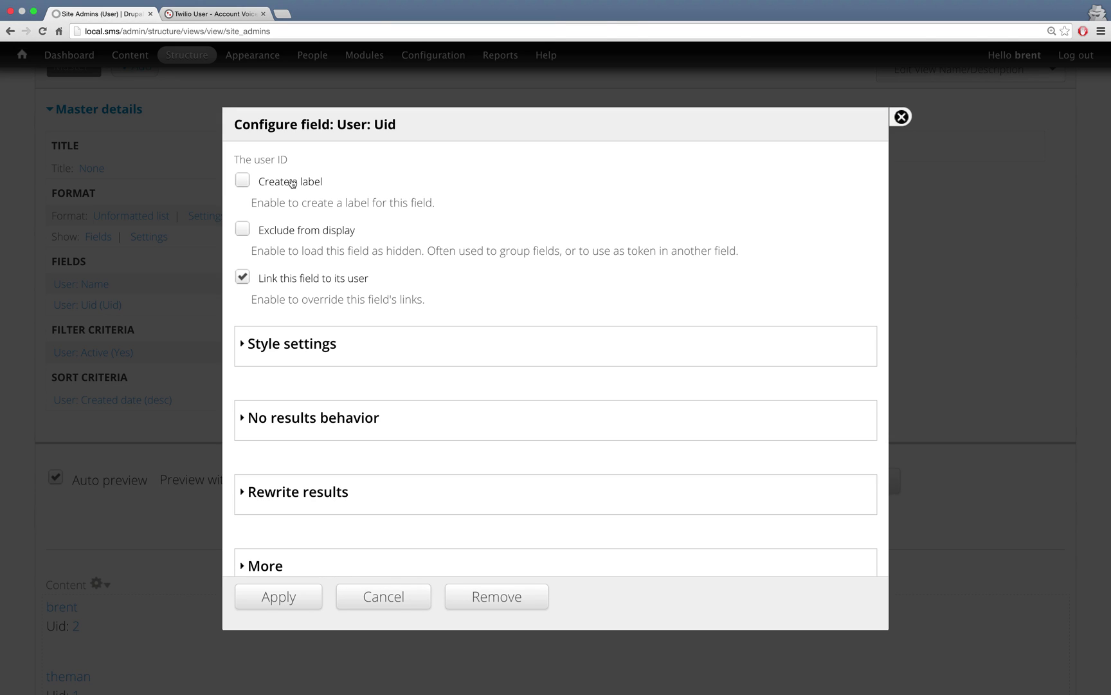
{"action": "left_click", "coordinate": [297, 281]}
{"action": "left_click", "coordinate": [296, 603]}
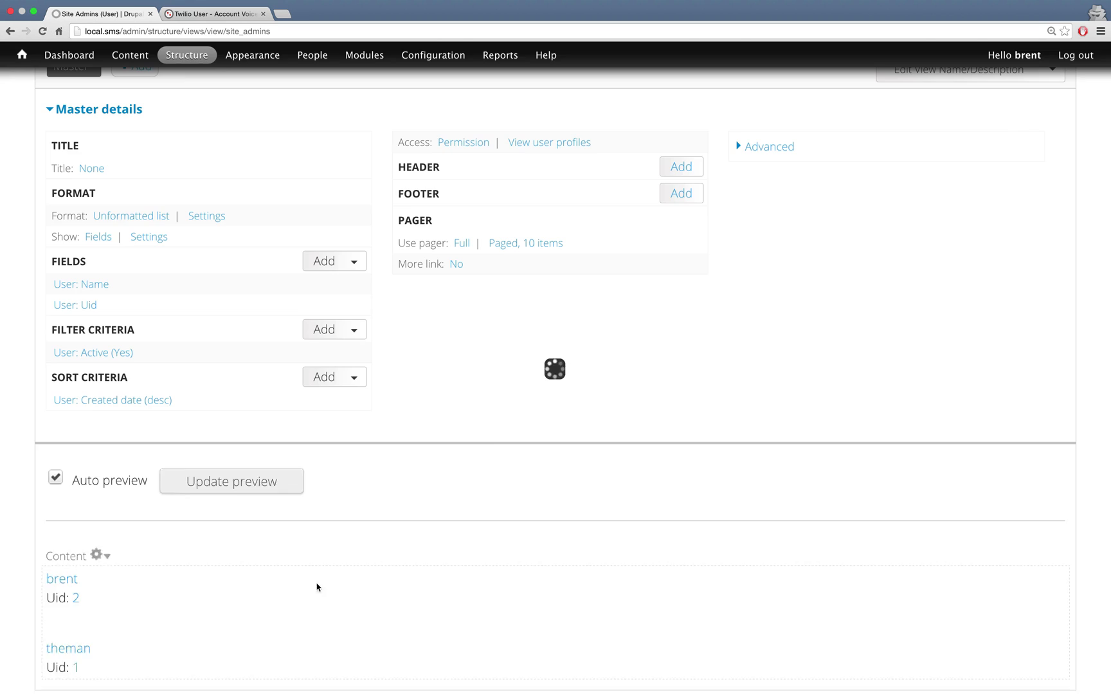
{"action": "scroll", "coordinate": [504, 415], "scroll_direction": "down", "scroll_amount": 2}
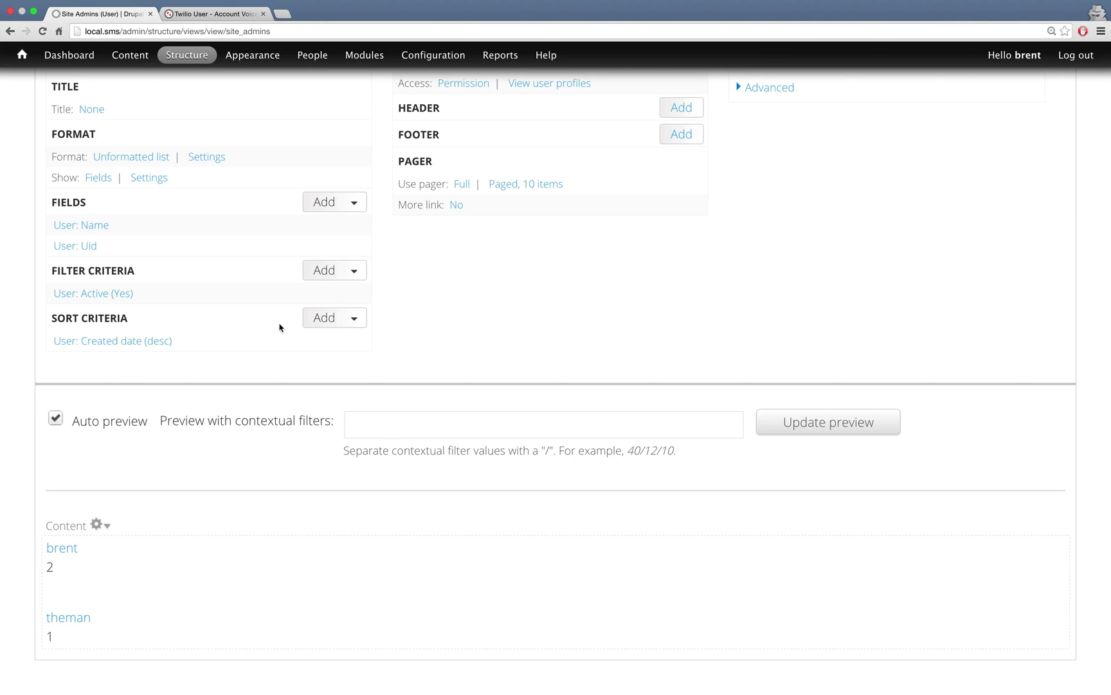
Remove the User: Created date (desc) sort, then list the available filter criteria.
{"action": "left_click", "coordinate": [156, 343]}
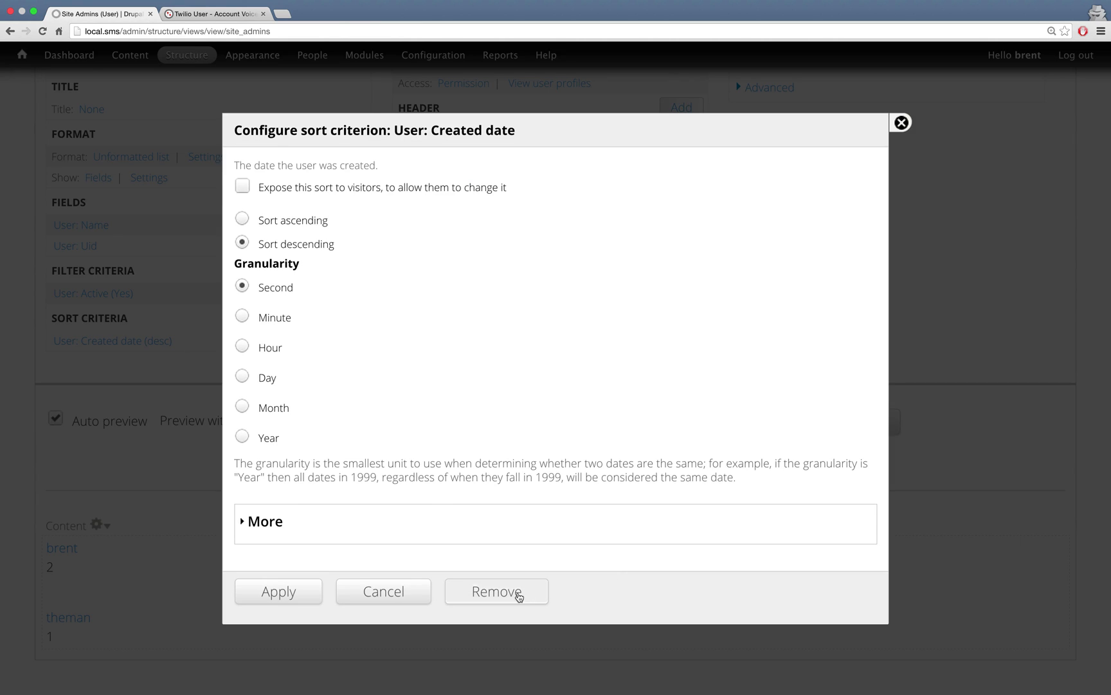
{"action": "left_click", "coordinate": [515, 593]}
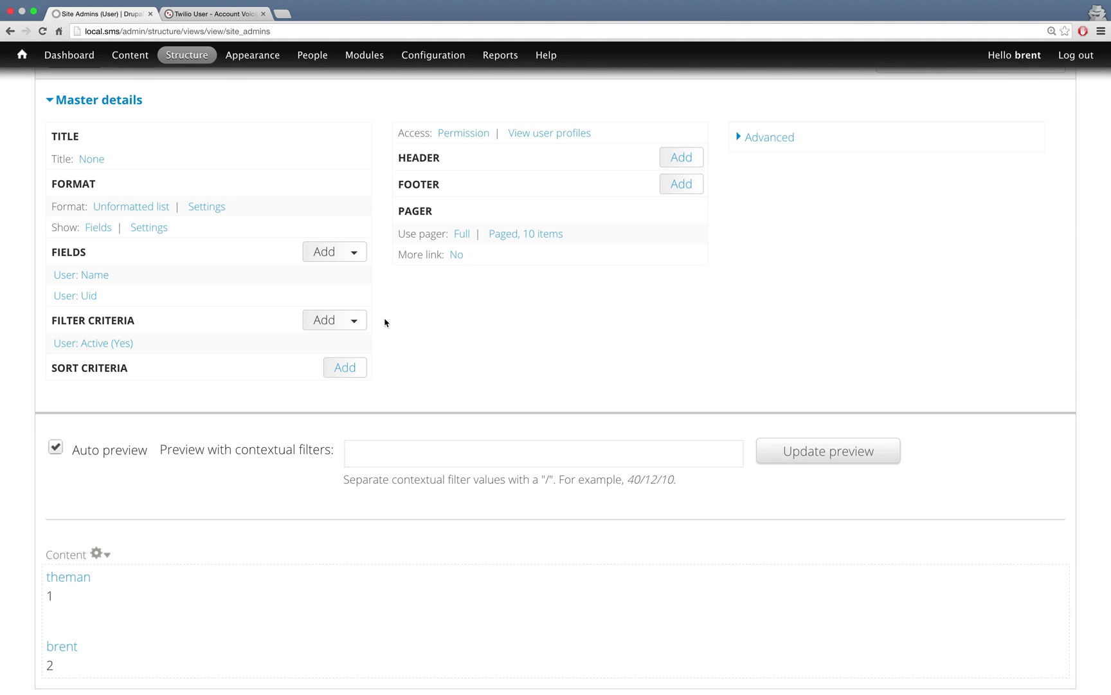
{"action": "left_click", "coordinate": [355, 320]}
{"action": "left_click", "coordinate": [245, 320]}
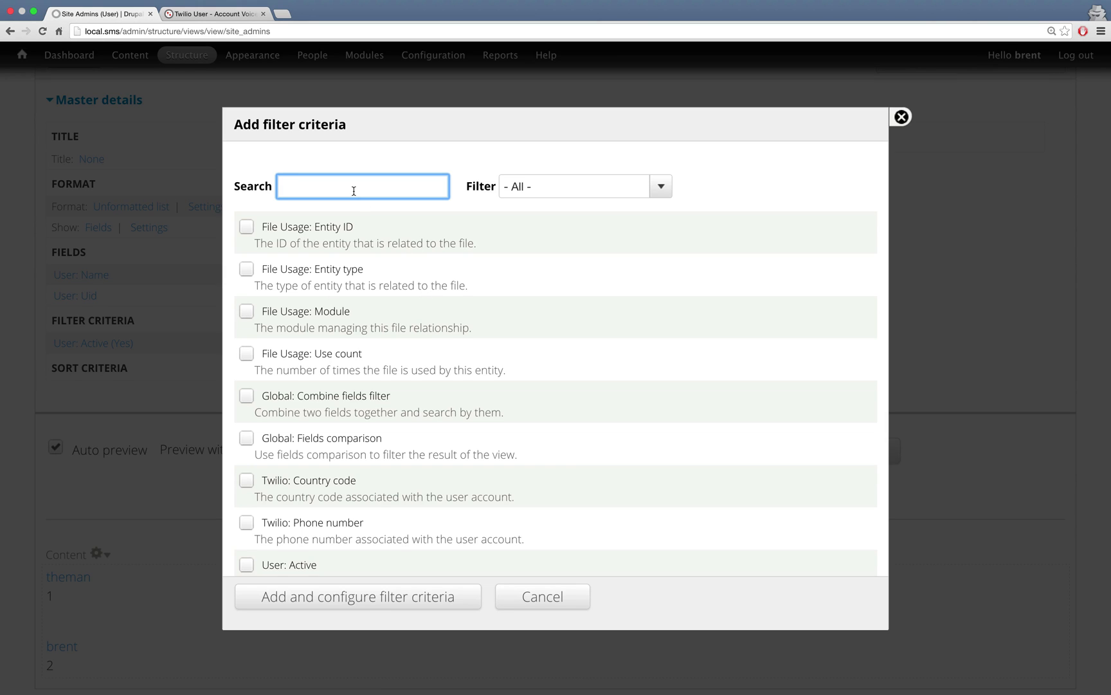
Add a User: Roles filter limited to administrator, then reopen the filter criteria list.
{"action": "type", "text": "role"}
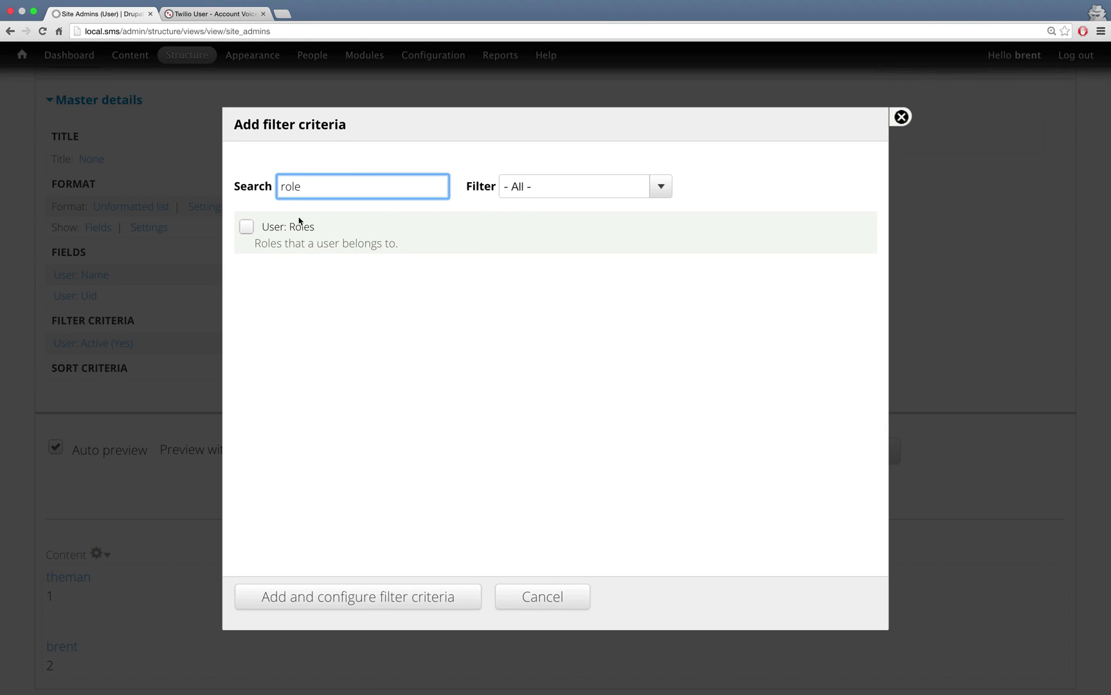
{"action": "left_click", "coordinate": [299, 225]}
{"action": "left_click", "coordinate": [354, 597]}
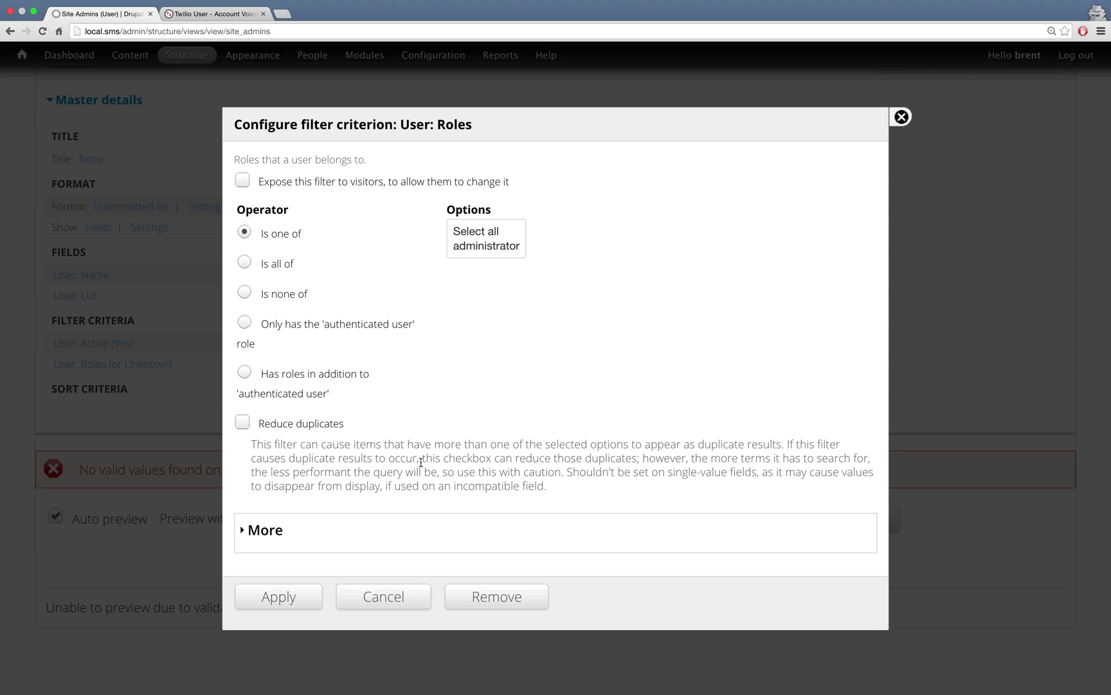
{"action": "left_click", "coordinate": [488, 251]}
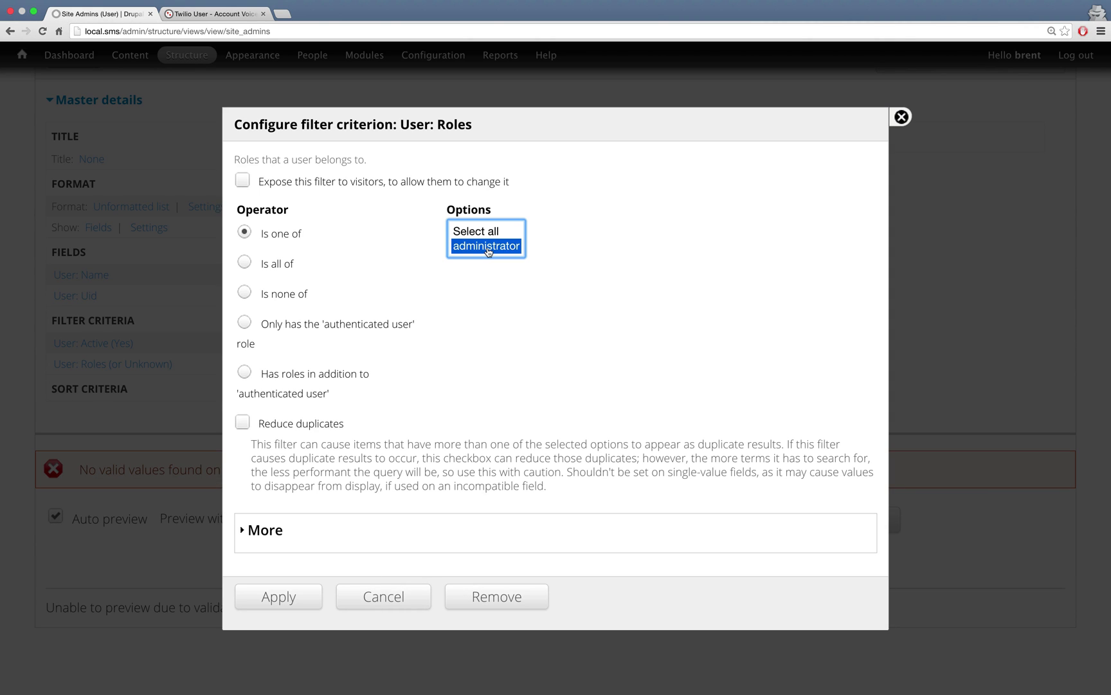
{"action": "left_click", "coordinate": [283, 595]}
{"action": "scroll", "coordinate": [281, 576], "scroll_direction": "down", "scroll_amount": 4}
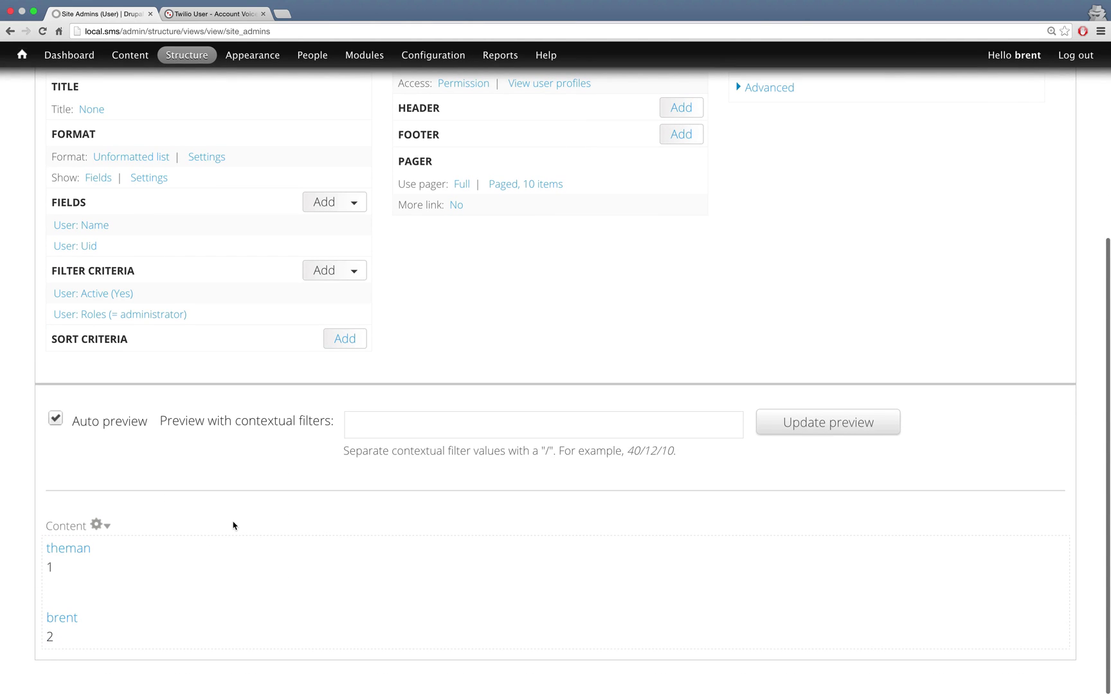
{"action": "scroll", "coordinate": [234, 524], "scroll_direction": "up", "scroll_amount": 3}
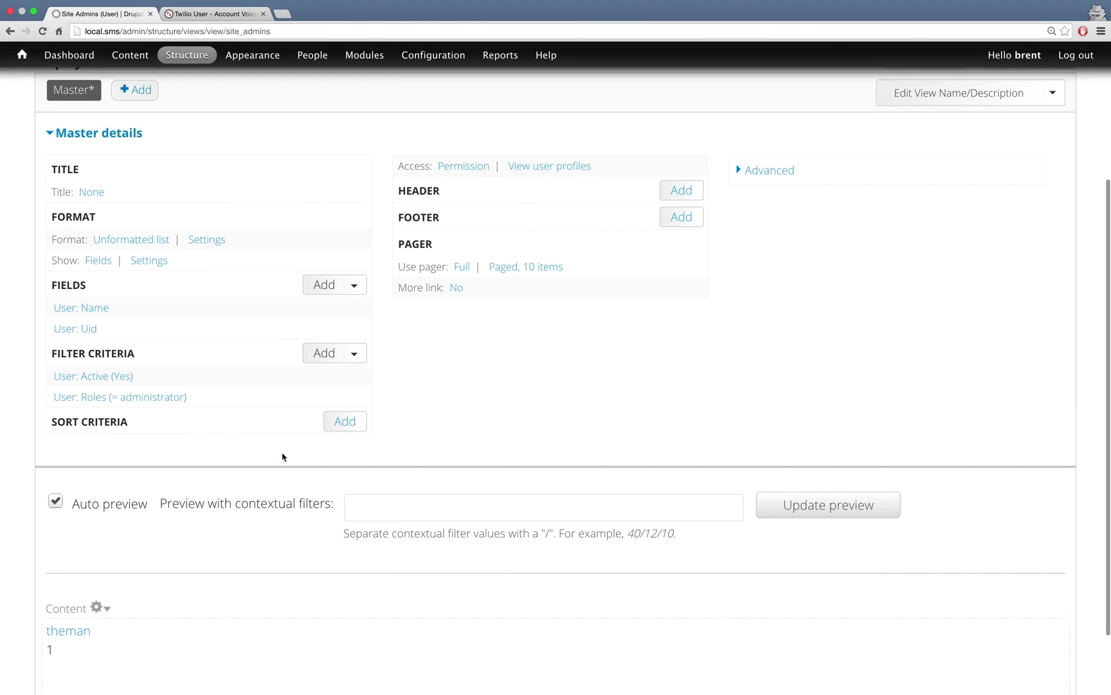
{"action": "left_click", "coordinate": [326, 354]}
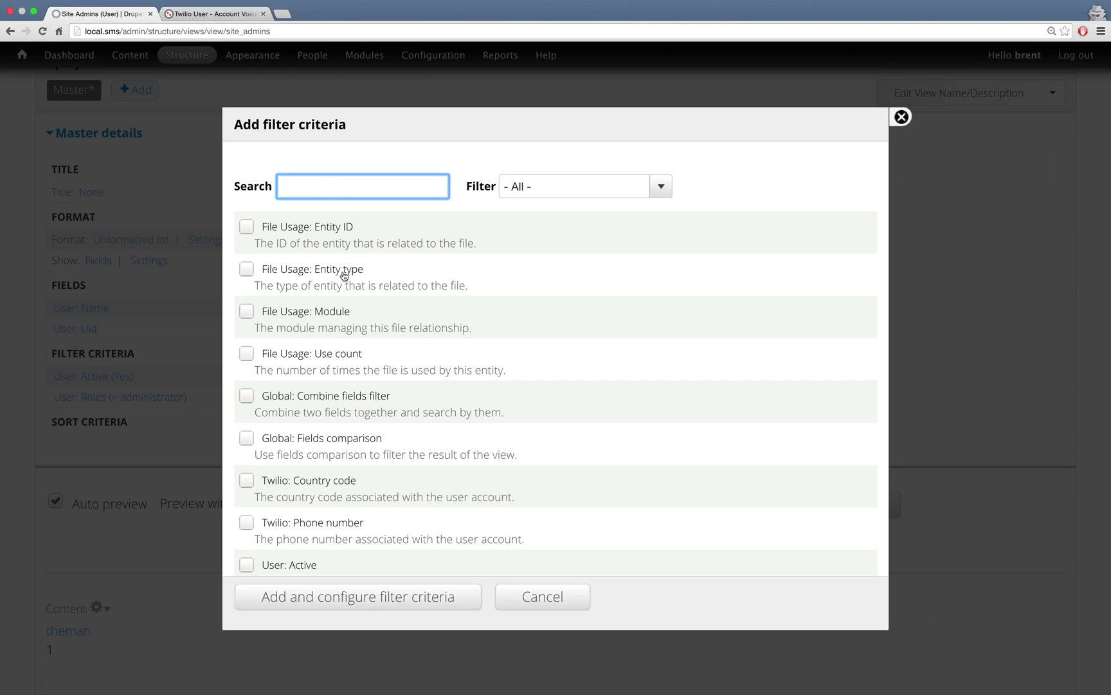
Add a Twilio: Phone number filter set to 'Is not equal to' null.
{"action": "scroll", "coordinate": [328, 323], "scroll_direction": "down", "scroll_amount": 2}
{"action": "scroll", "coordinate": [328, 323], "scroll_direction": "down", "scroll_amount": 1}
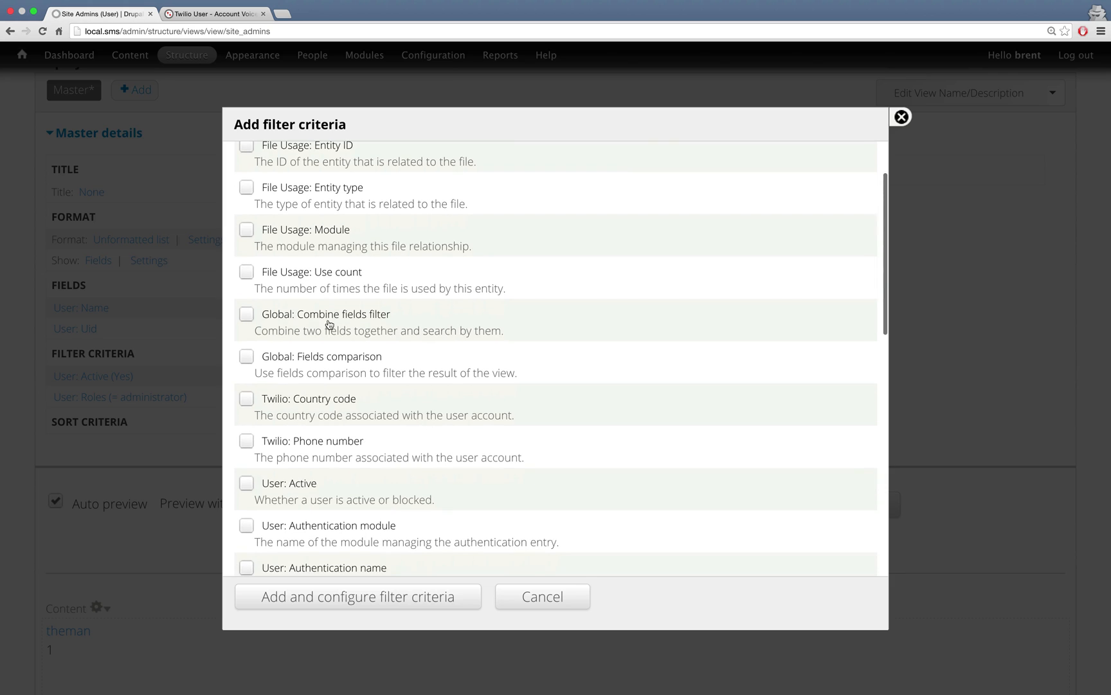
{"action": "left_click", "coordinate": [339, 445]}
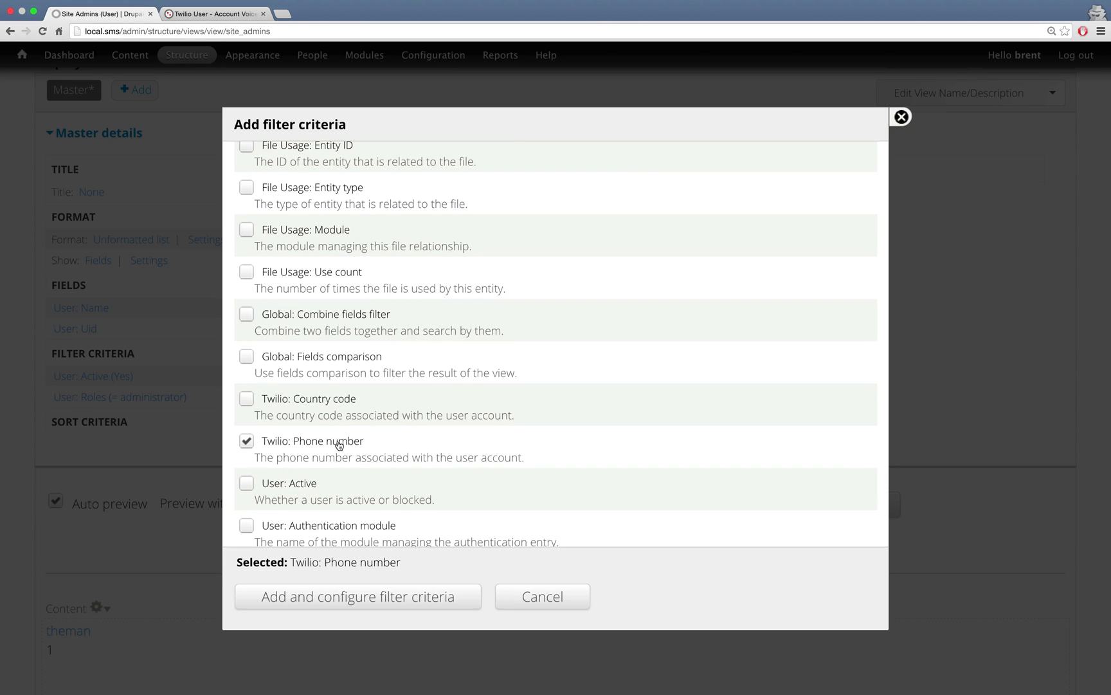
{"action": "left_click", "coordinate": [336, 597]}
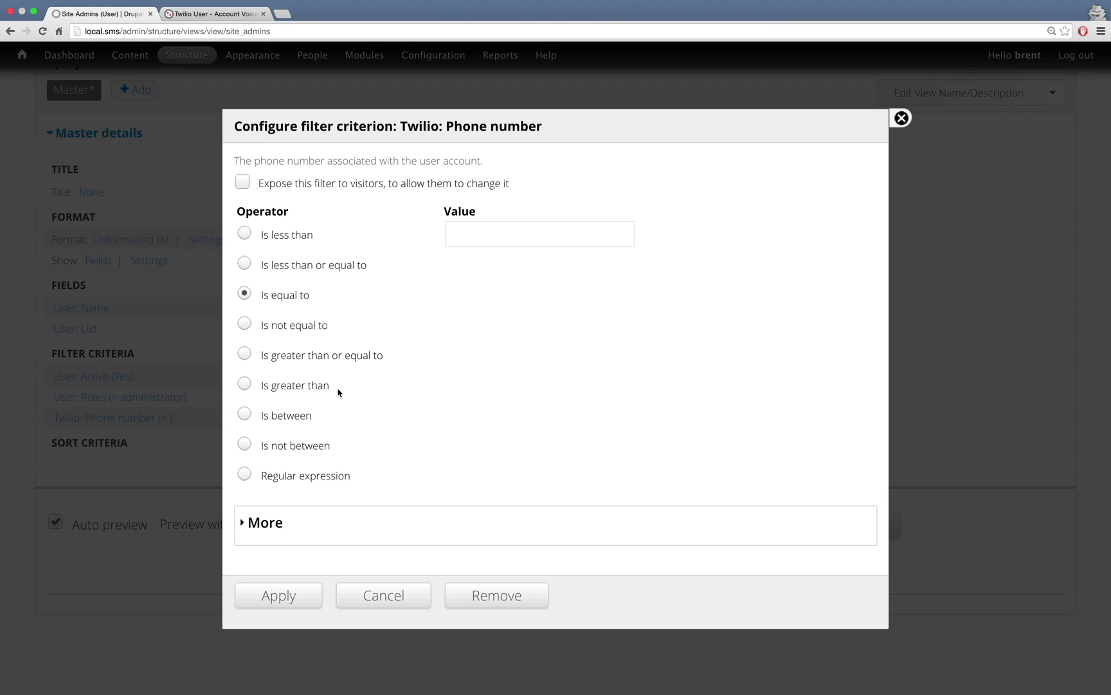
{"action": "left_click", "coordinate": [304, 331]}
{"action": "left_click", "coordinate": [502, 235]}
{"action": "type", "text": "null"}
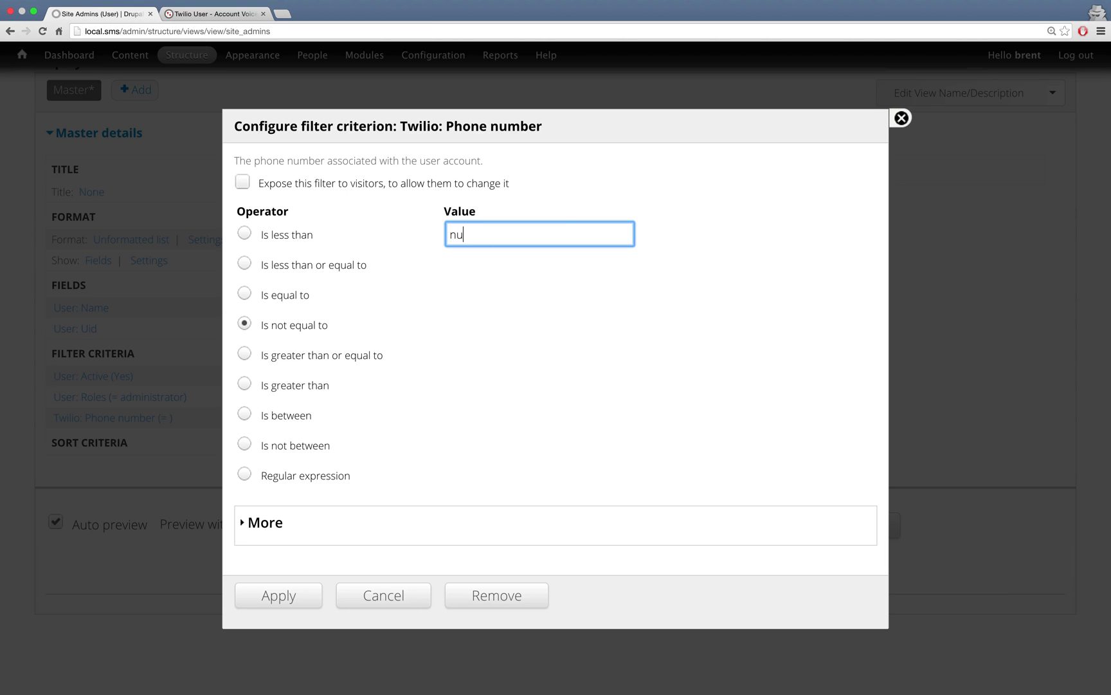
{"action": "left_click", "coordinate": [290, 599]}
{"action": "scroll", "coordinate": [291, 603], "scroll_direction": "down", "scroll_amount": 2}
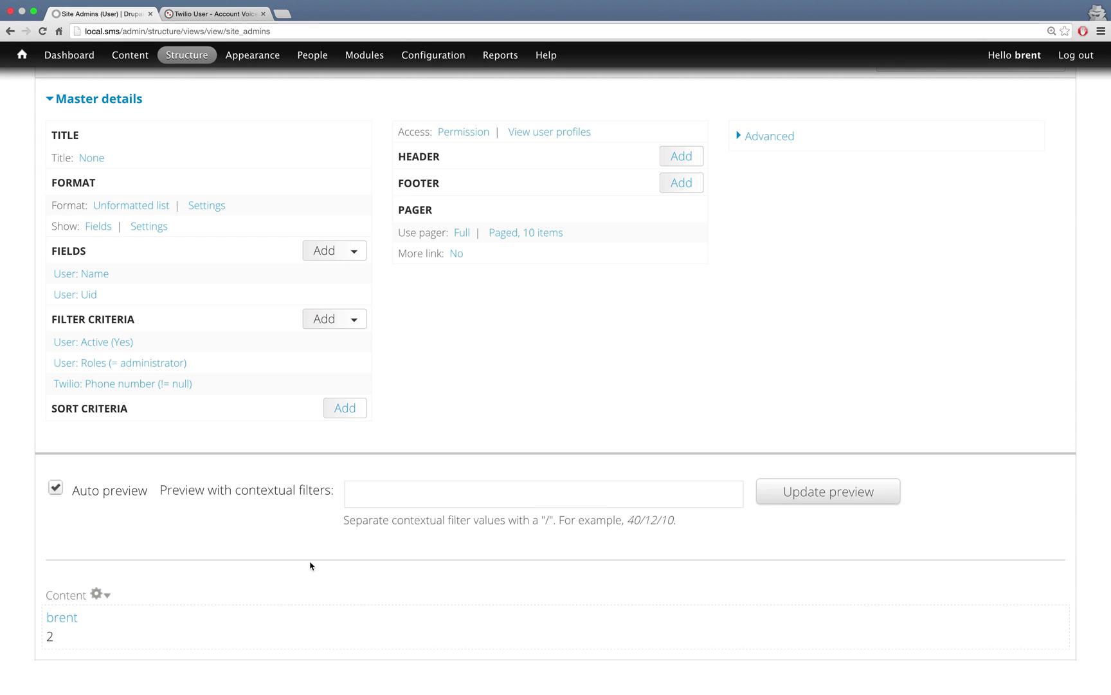
{"action": "scroll", "coordinate": [310, 565], "scroll_direction": "up", "scroll_amount": 3}
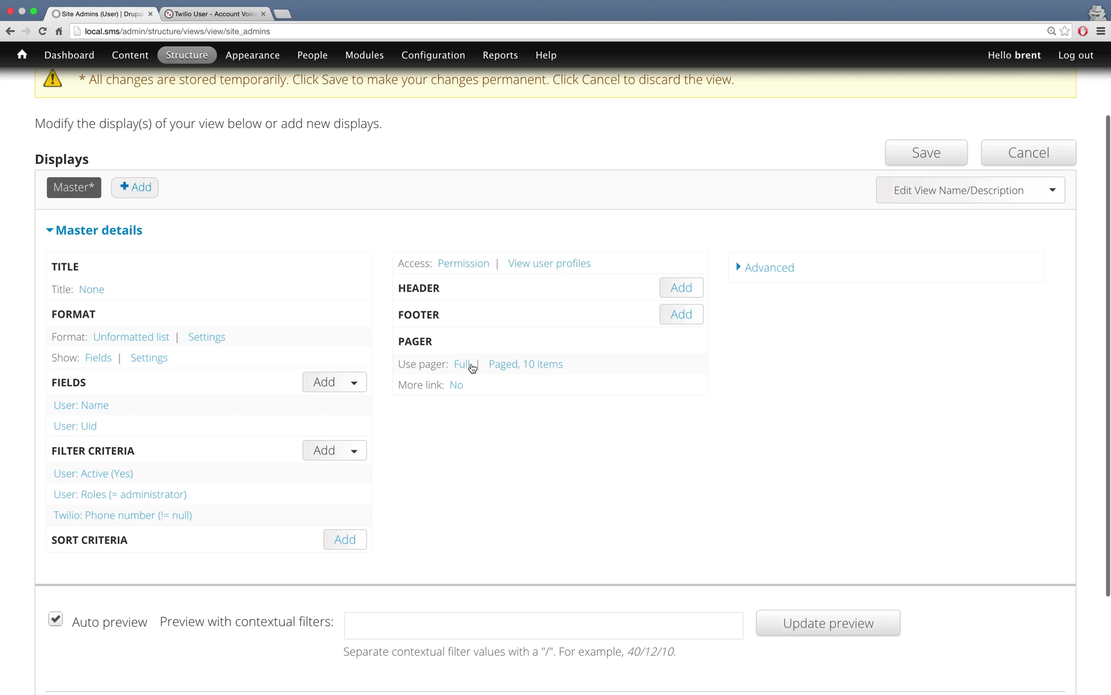
{"action": "left_click", "coordinate": [529, 365]}
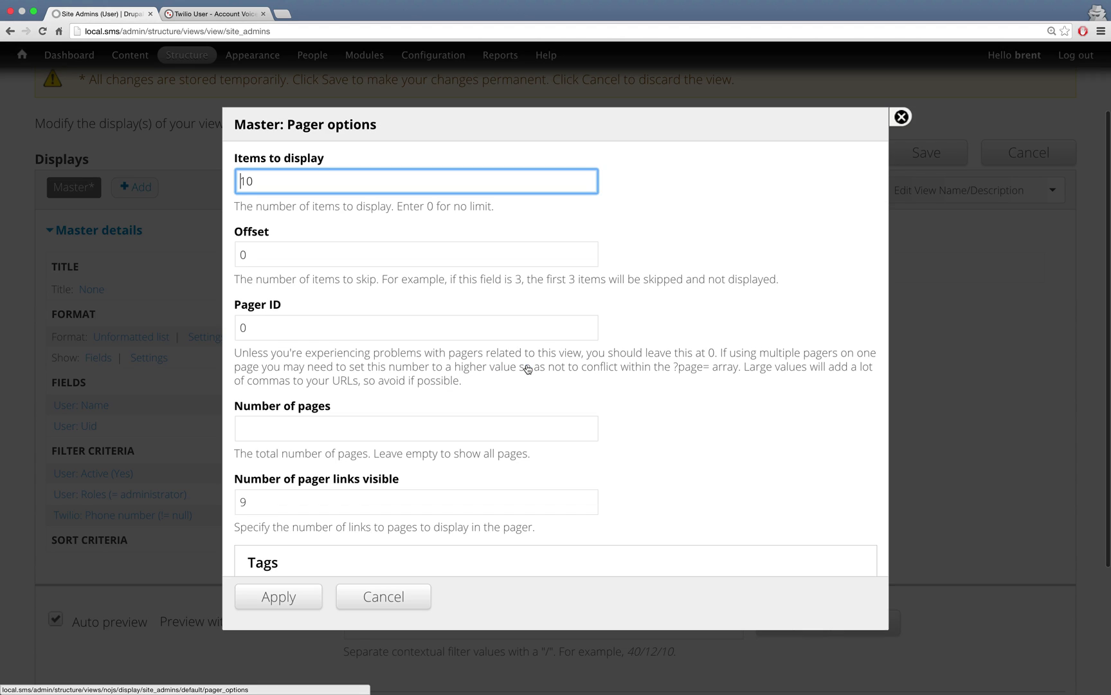
{"action": "double_click", "coordinate": [250, 181]}
{"action": "type", "text": "0"}
{"action": "key", "text": "Return"}
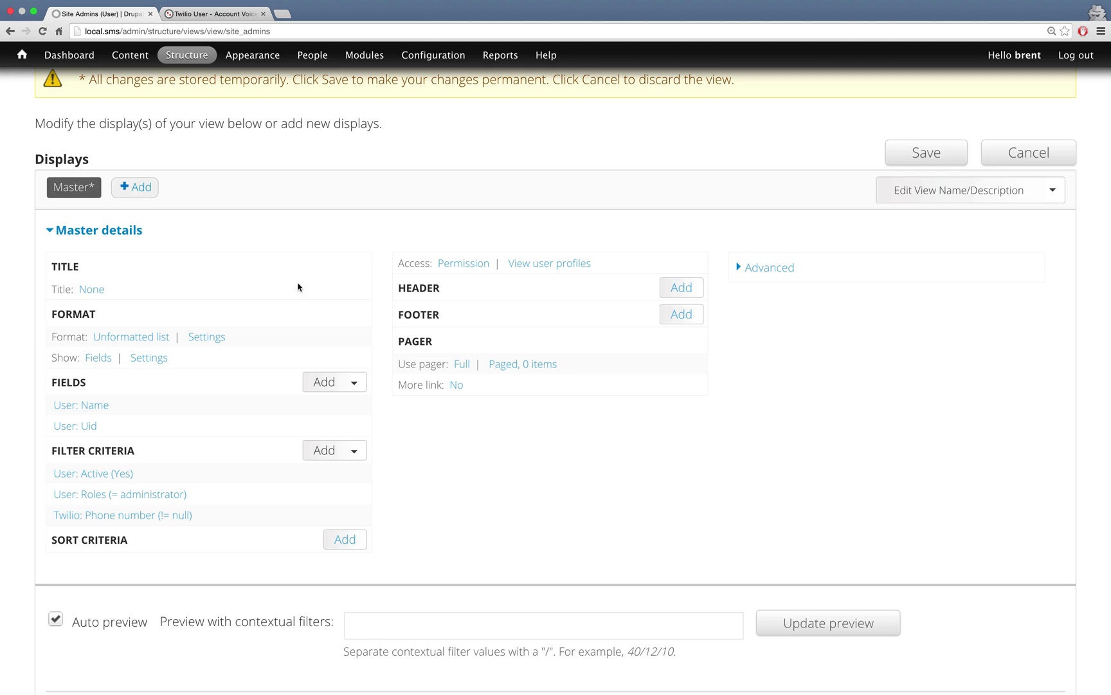
{"action": "left_click", "coordinate": [459, 363]}
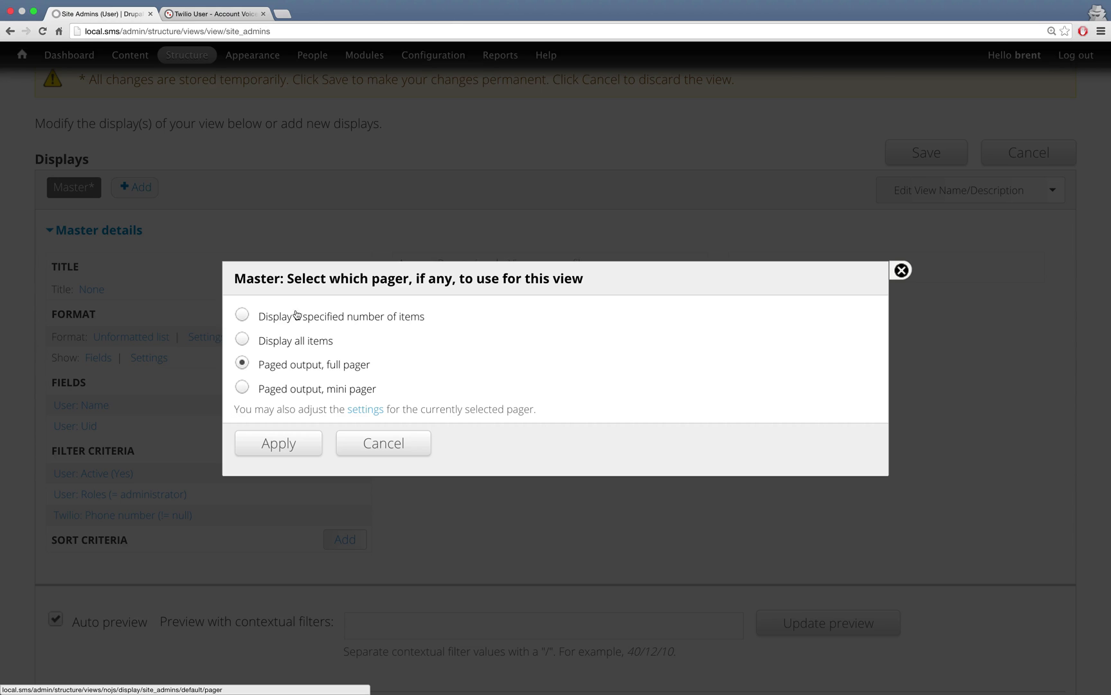
{"action": "left_click", "coordinate": [296, 341]}
{"action": "left_click", "coordinate": [278, 444]}
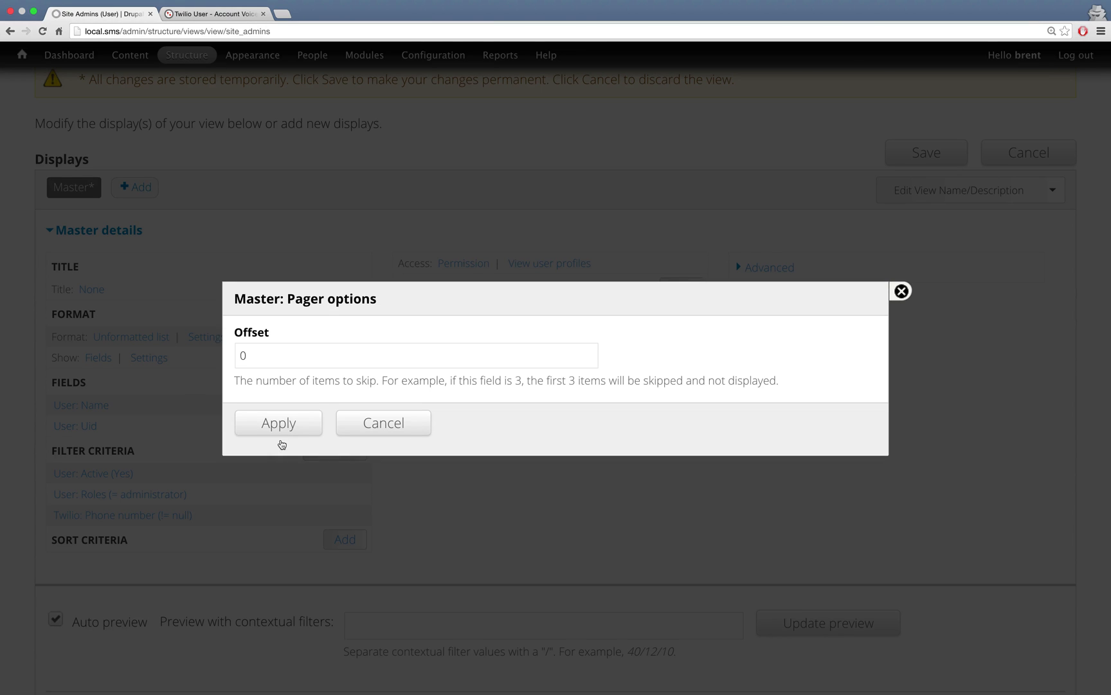
{"action": "left_click", "coordinate": [290, 424]}
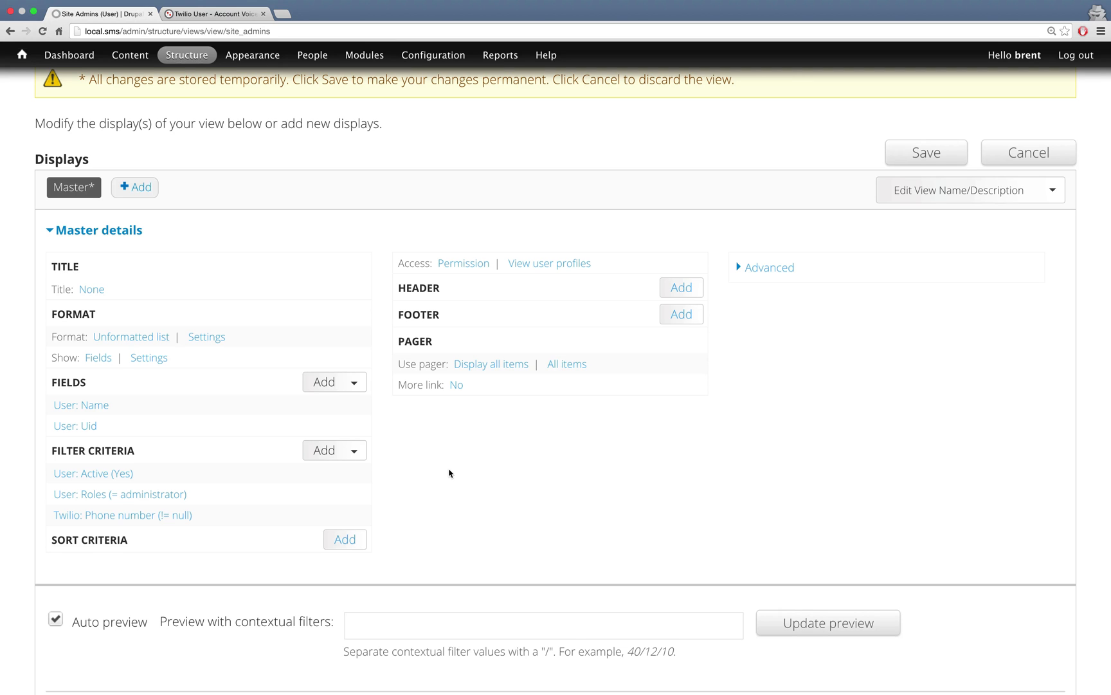
{"action": "scroll", "coordinate": [449, 473], "scroll_direction": "down", "scroll_amount": 3}
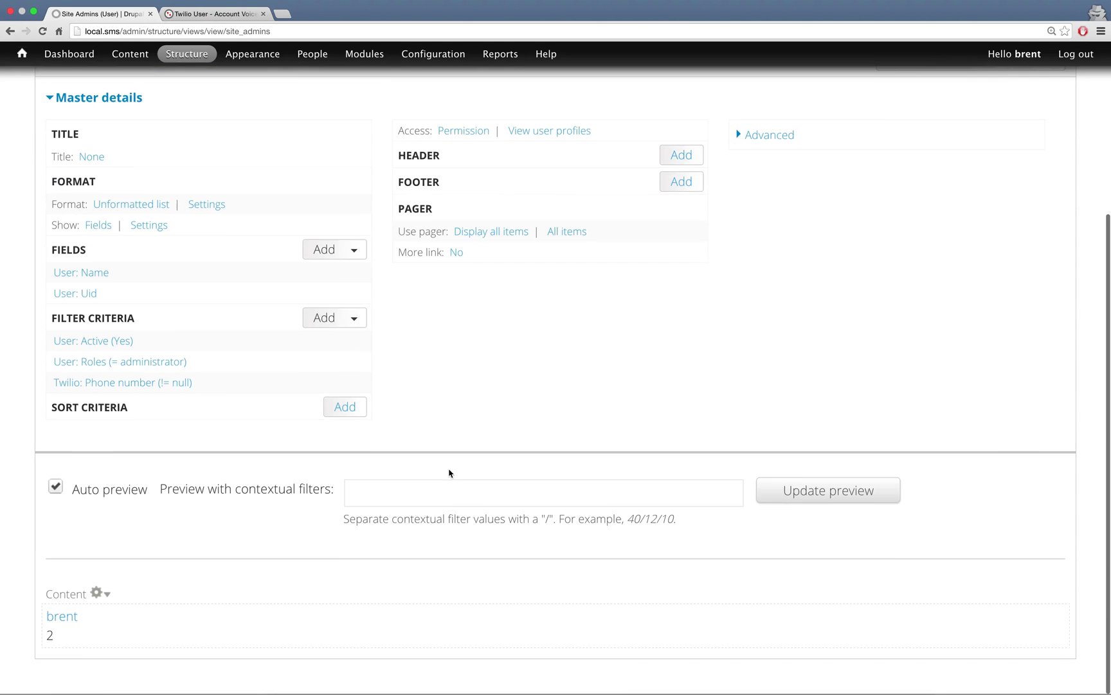
{"action": "left_click", "coordinate": [87, 272]}
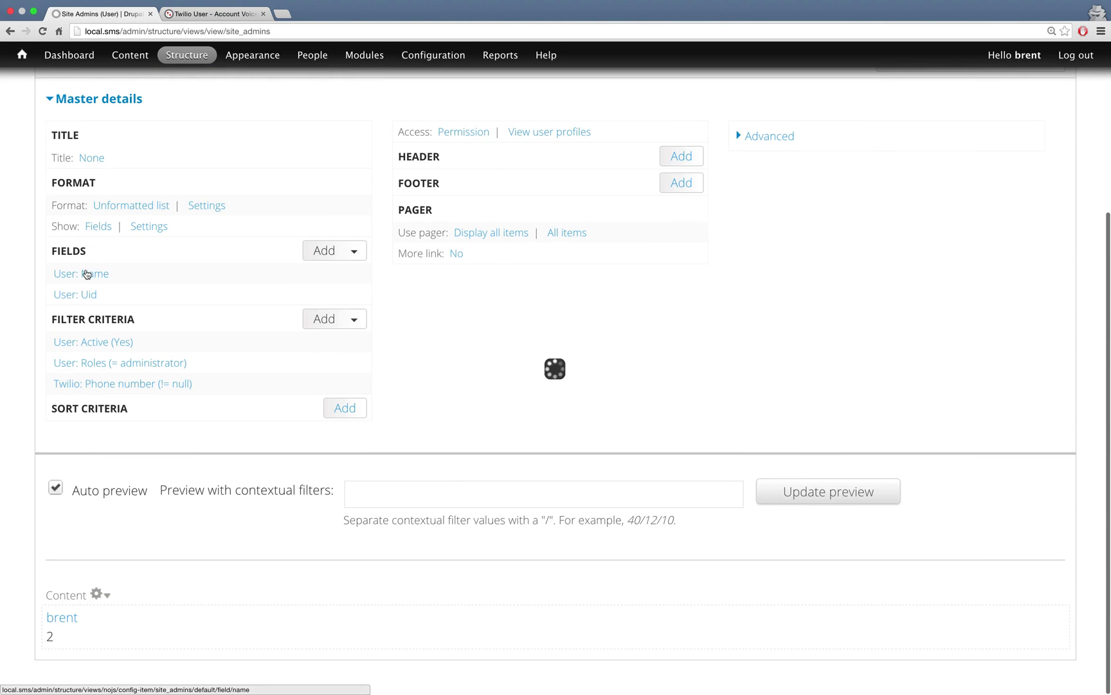
{"action": "left_click", "coordinate": [477, 598]}
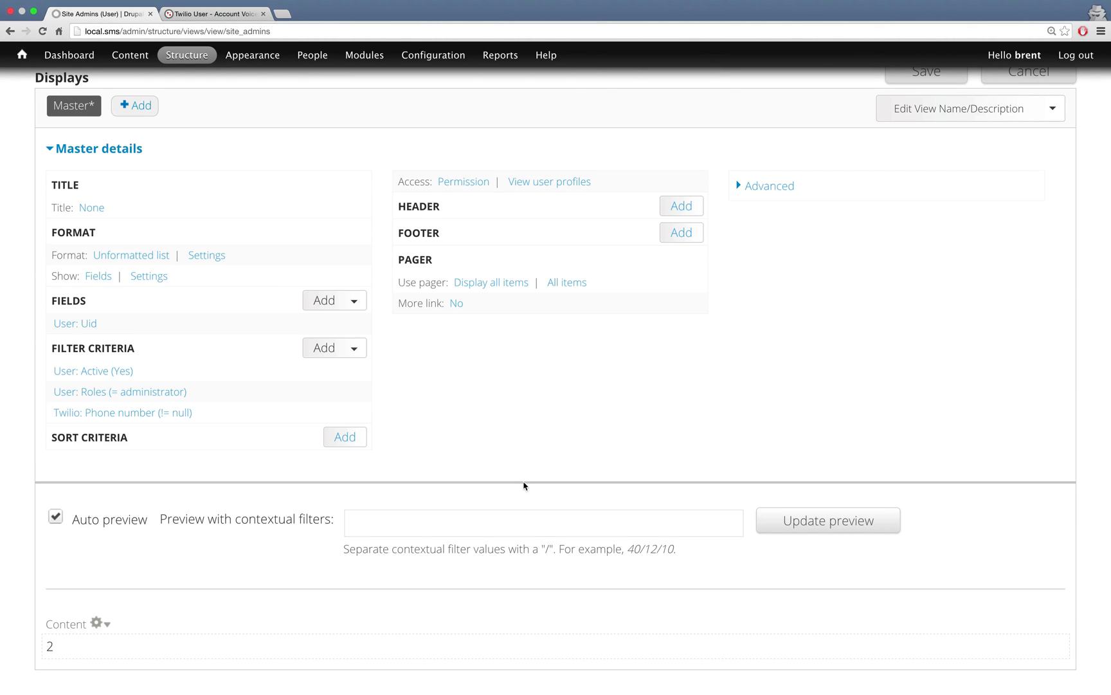
{"action": "scroll", "coordinate": [525, 483], "scroll_direction": "up", "scroll_amount": 1}
{"action": "scroll", "coordinate": [524, 484], "scroll_direction": "up", "scroll_amount": 3}
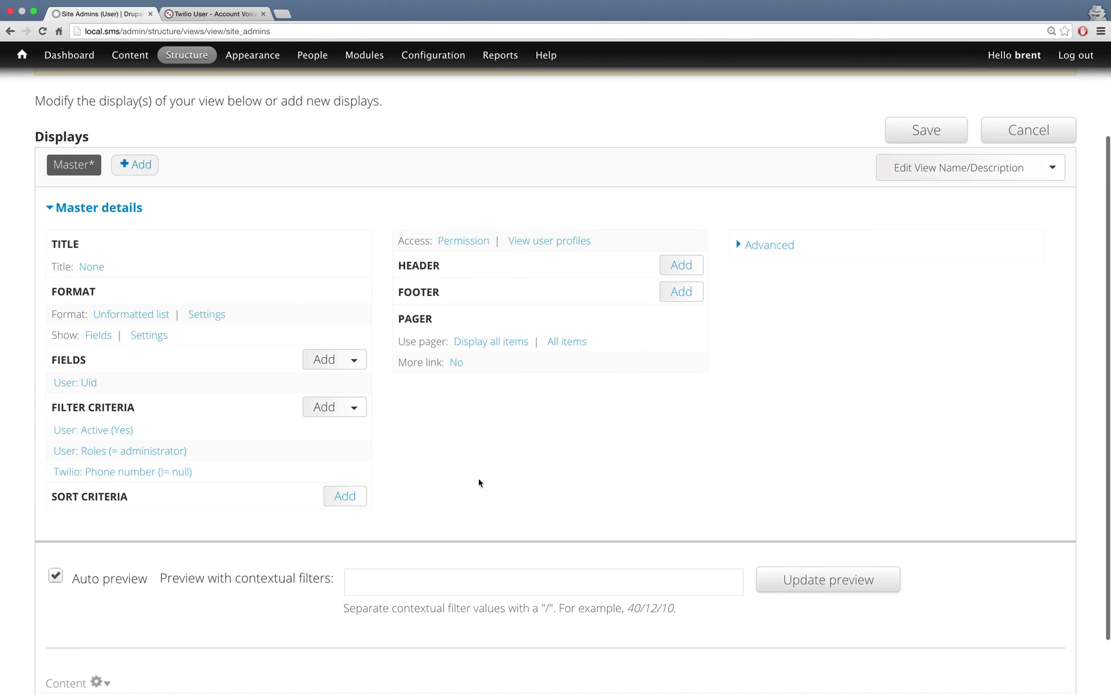
{"action": "left_click", "coordinate": [135, 167]}
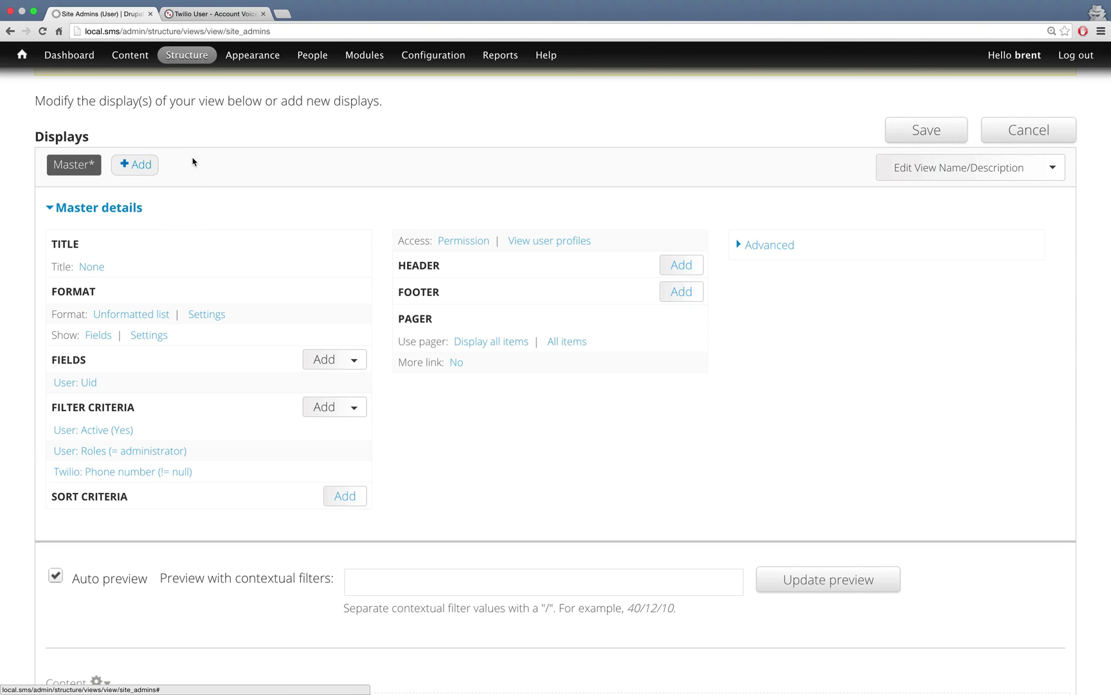
{"action": "mouse_move", "coordinate": [155, 171]}
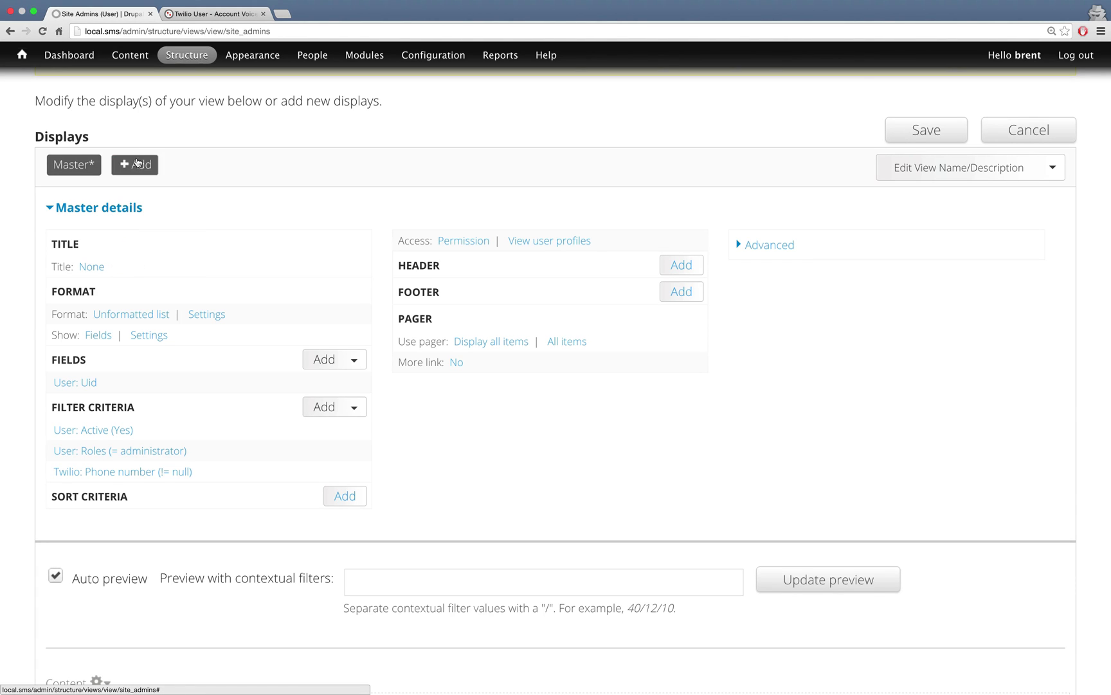
Add a Rules display beside Master and review the new display's settings.
{"action": "left_click", "coordinate": [137, 261]}
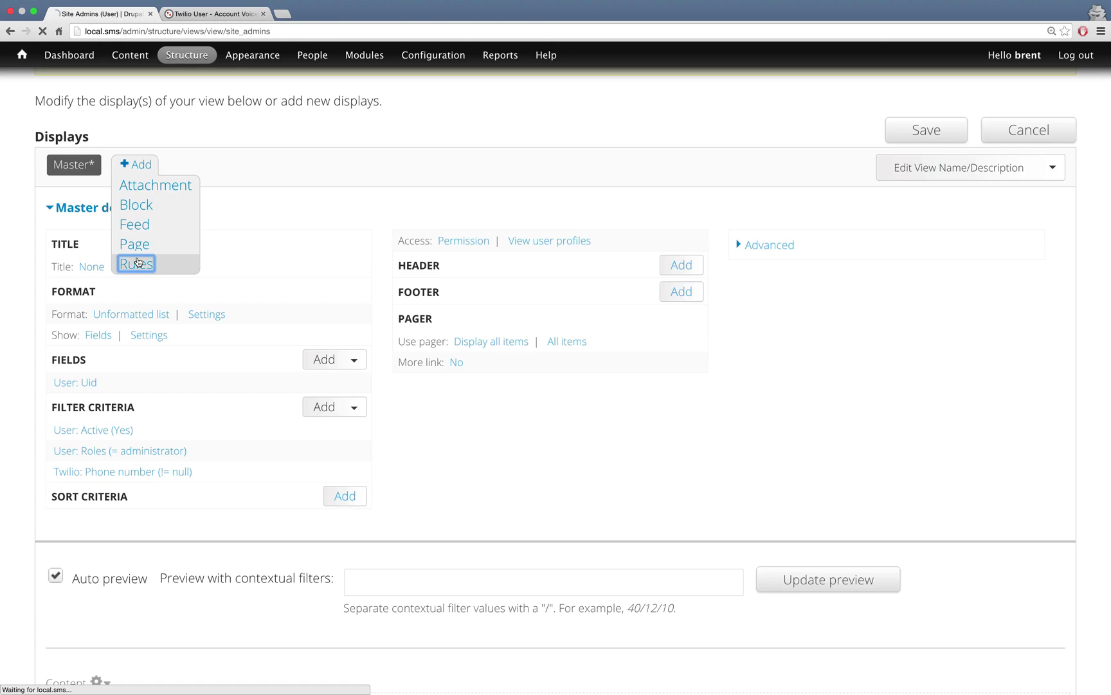
{"action": "scroll", "coordinate": [229, 212], "scroll_direction": "down", "scroll_amount": 3}
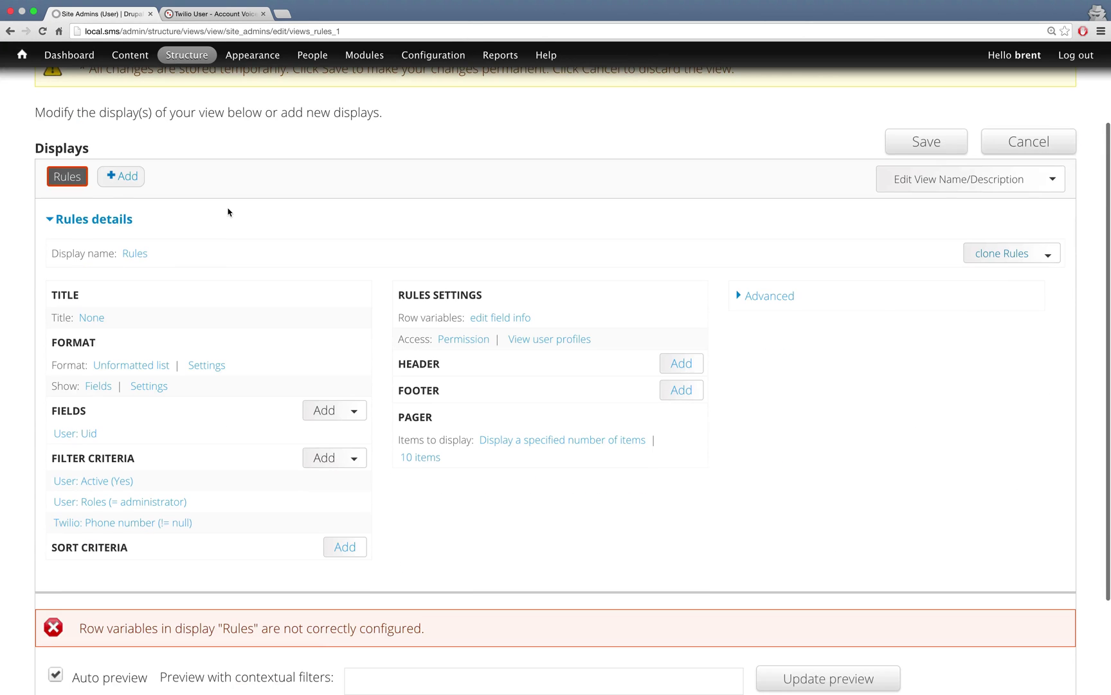
{"action": "scroll", "coordinate": [228, 212], "scroll_direction": "down", "scroll_amount": 4}
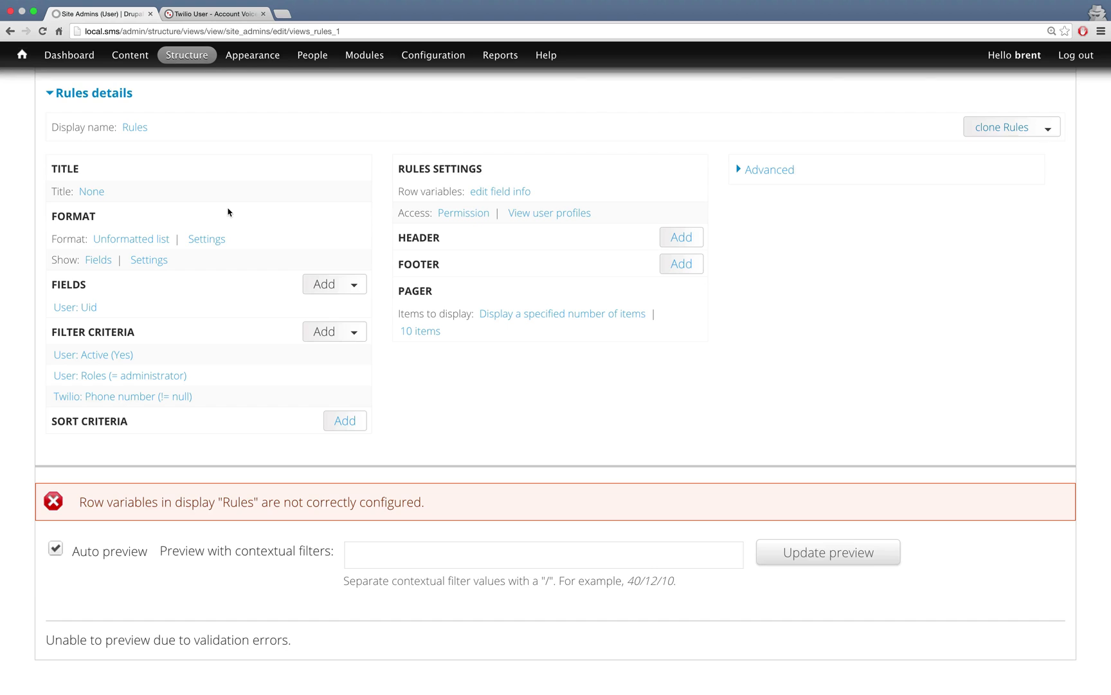
{"action": "scroll", "coordinate": [228, 212], "scroll_direction": "up", "scroll_amount": 1}
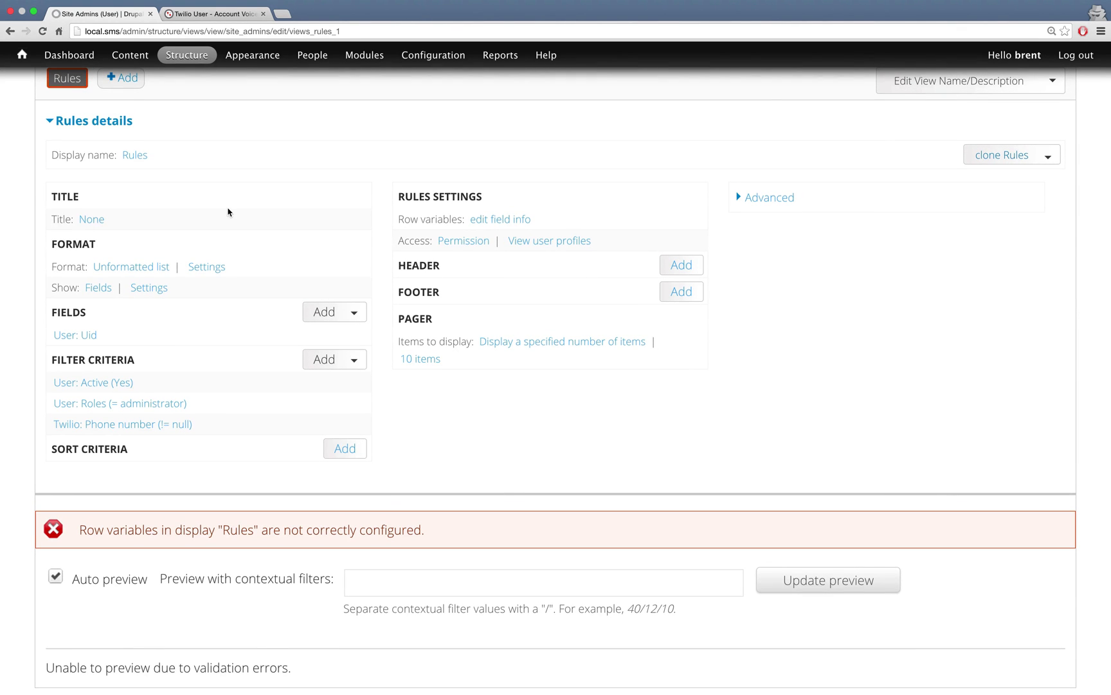
{"action": "scroll", "coordinate": [438, 156], "scroll_direction": "up", "scroll_amount": 2}
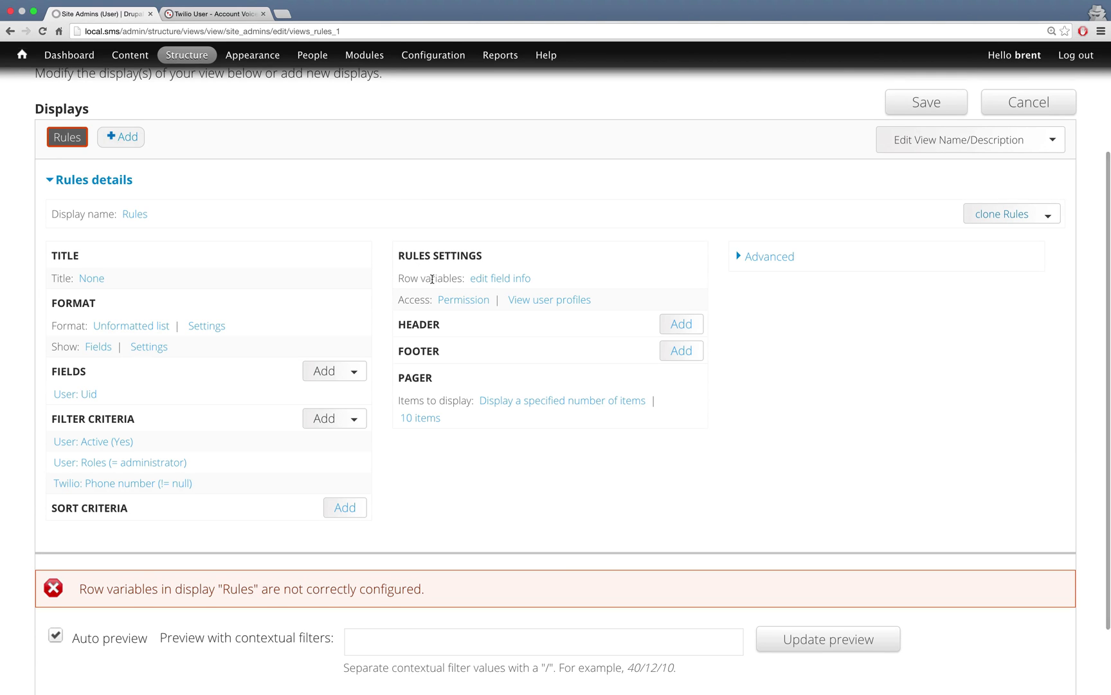
In the row variables field info, set User: Uid's data type to User and apply.
{"action": "left_click", "coordinate": [487, 285]}
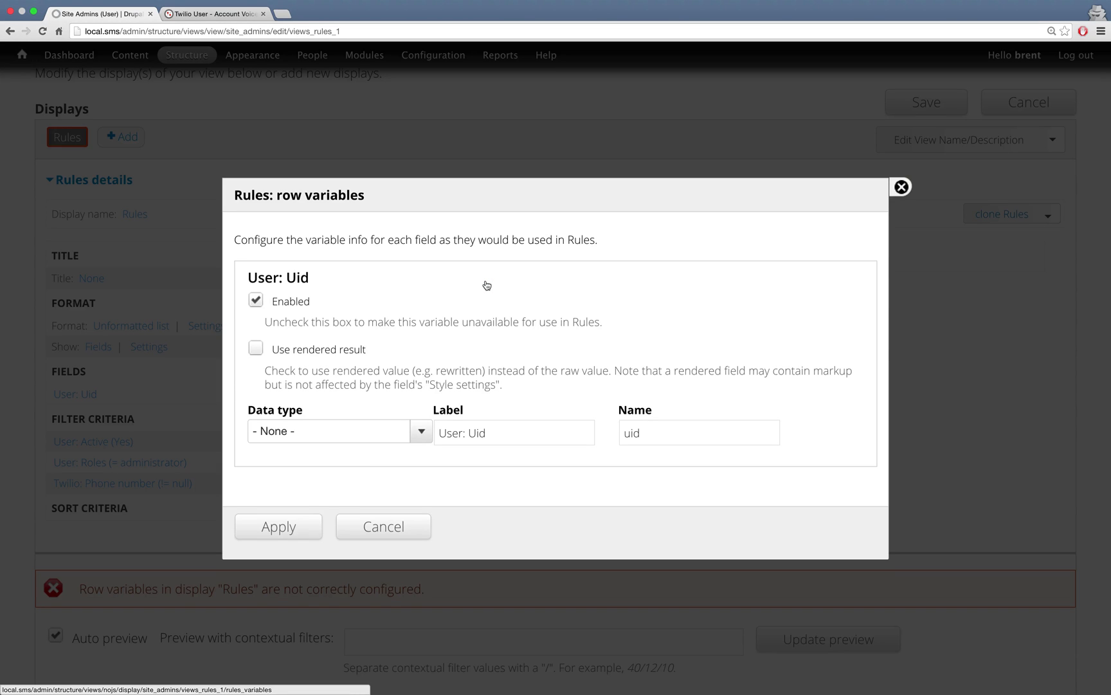
{"action": "left_click", "coordinate": [408, 437]}
{"action": "scroll", "coordinate": [399, 458], "scroll_direction": "down", "scroll_amount": 1}
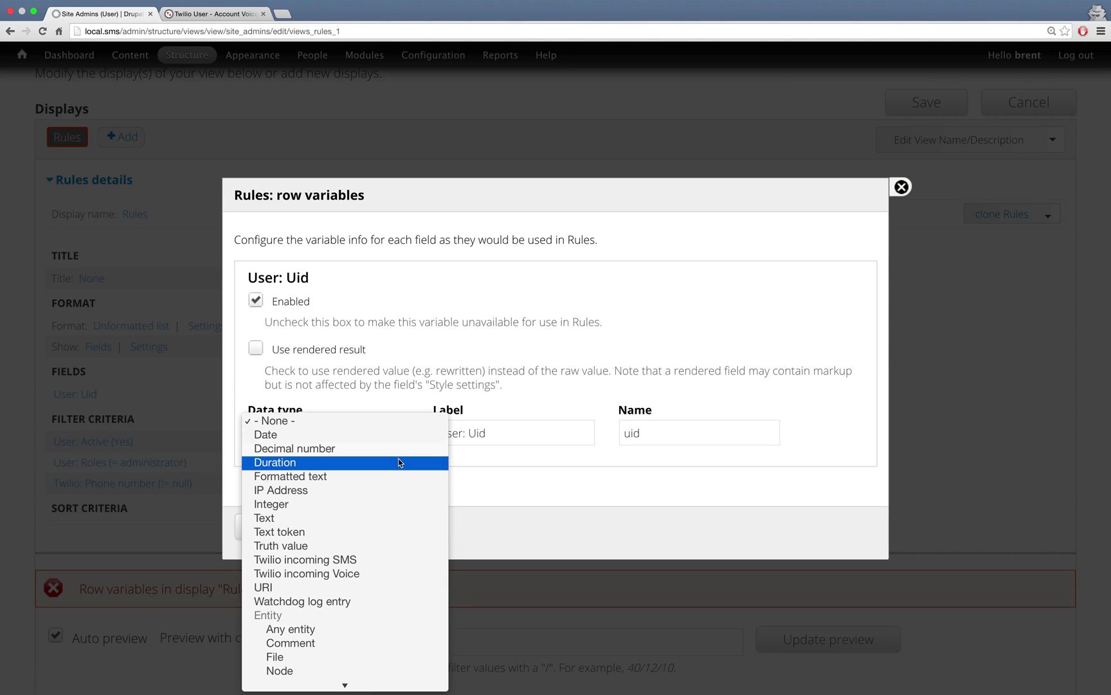
{"action": "scroll", "coordinate": [398, 457], "scroll_direction": "down", "scroll_amount": 10}
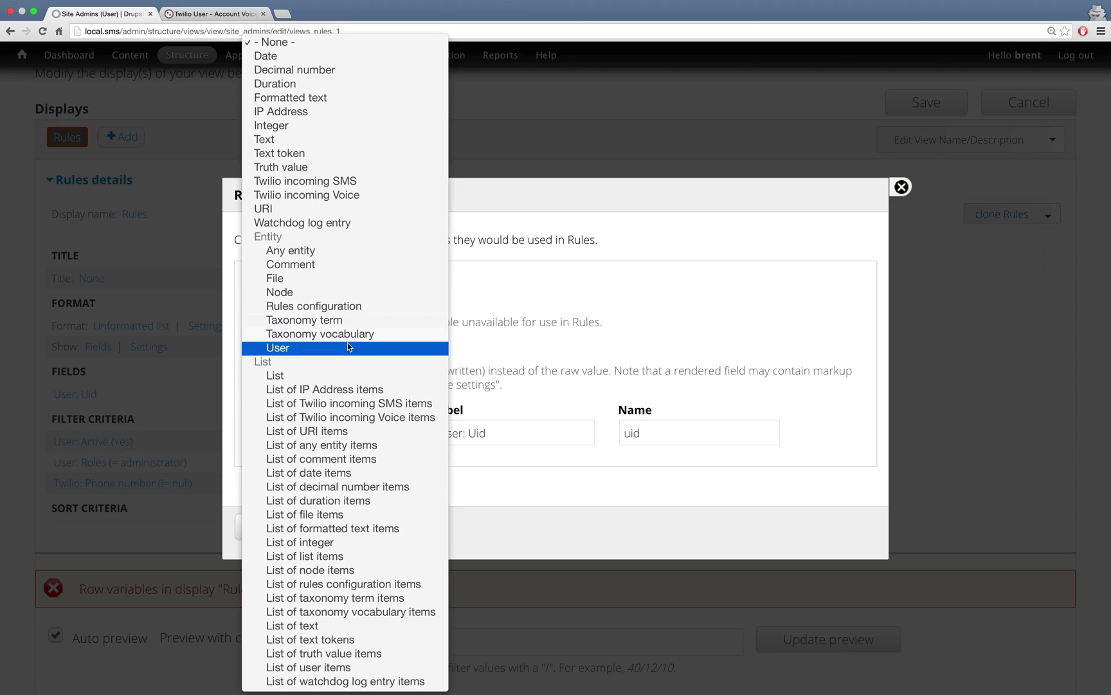
{"action": "left_click", "coordinate": [348, 346]}
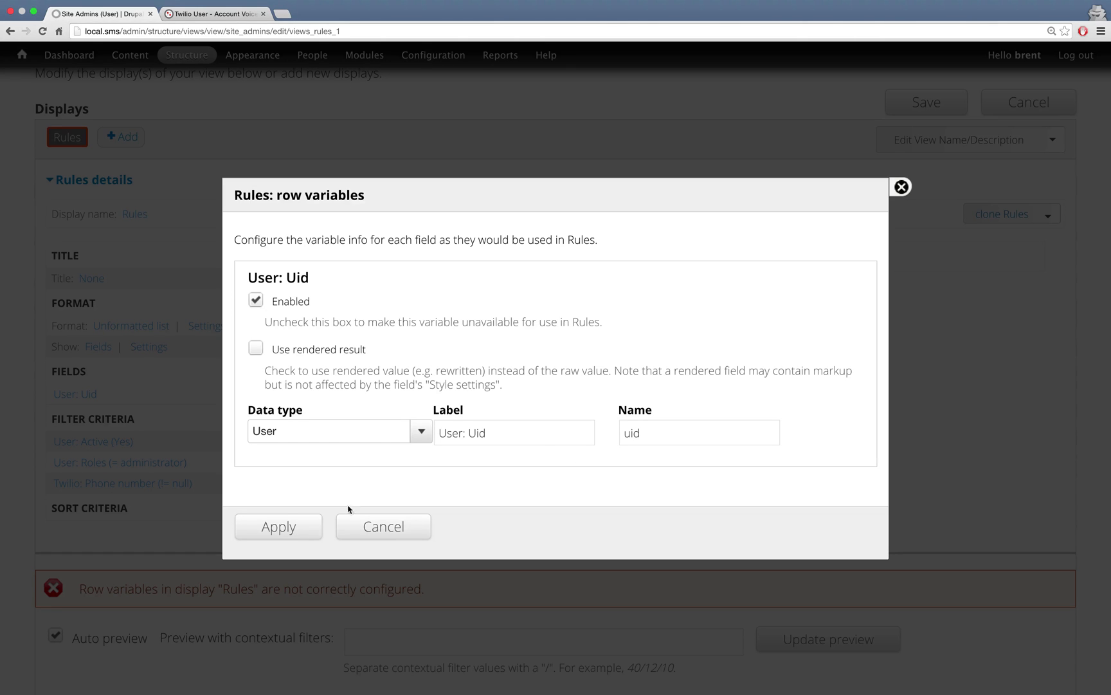
{"action": "left_click", "coordinate": [282, 526]}
Save the Site Admins view with its Rules display and role and phone filters.
{"action": "scroll", "coordinate": [287, 531], "scroll_direction": "down", "scroll_amount": 3}
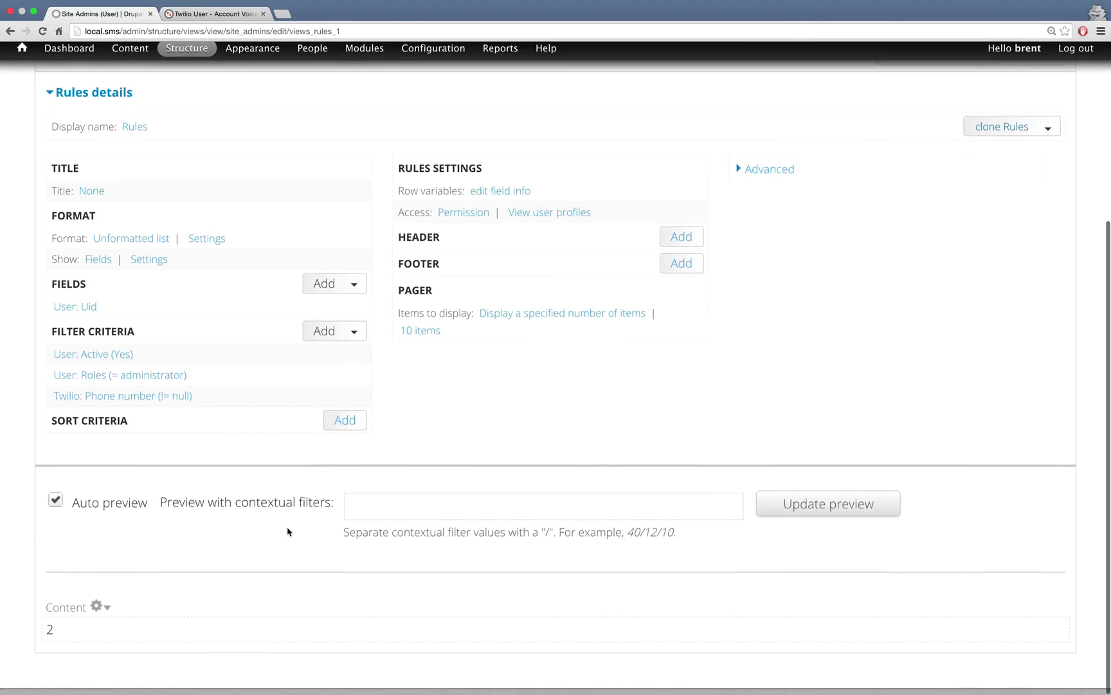
{"action": "scroll", "coordinate": [288, 531], "scroll_direction": "up", "scroll_amount": 4}
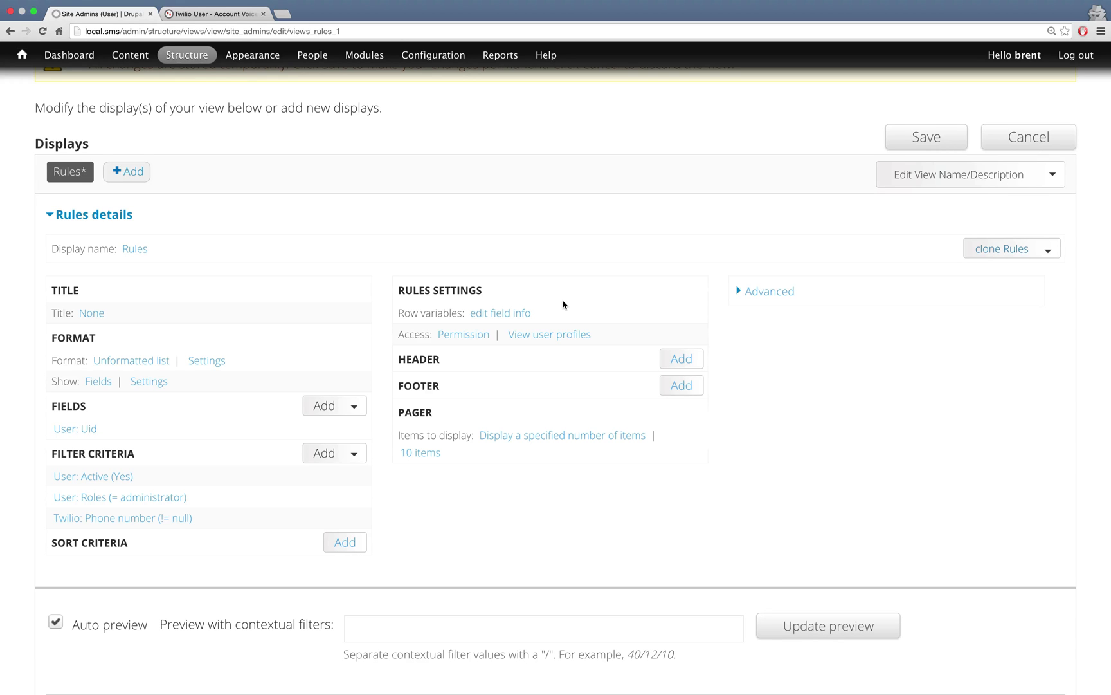
{"action": "scroll", "coordinate": [555, 221], "scroll_direction": "down", "scroll_amount": 4}
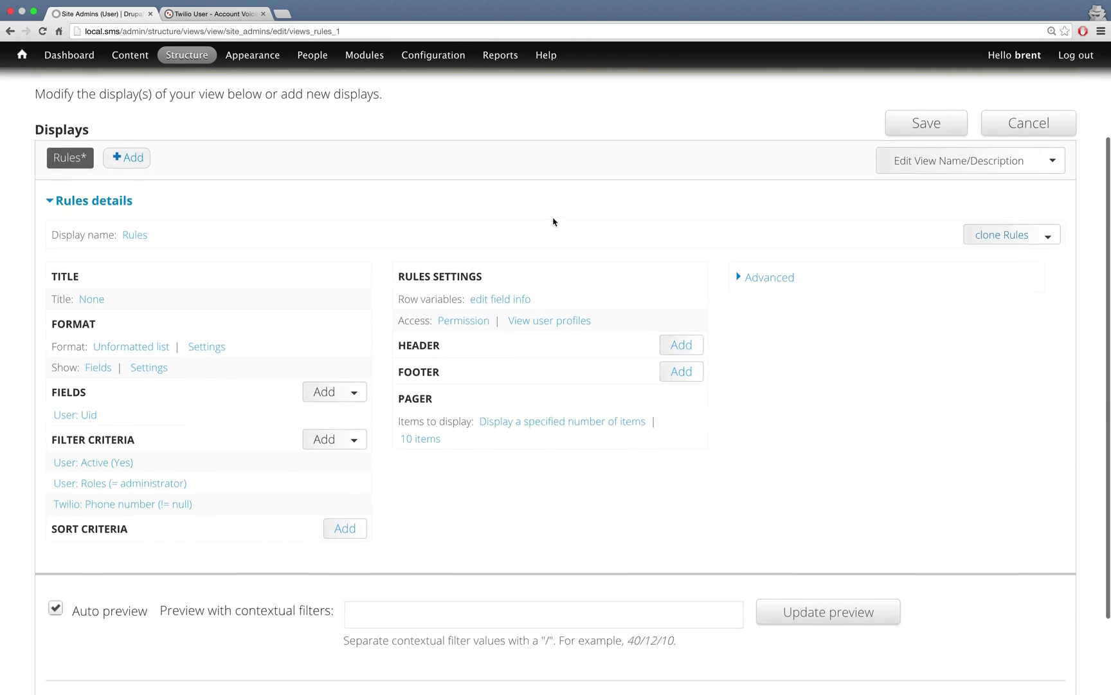
{"action": "scroll", "coordinate": [555, 222], "scroll_direction": "up", "scroll_amount": 3}
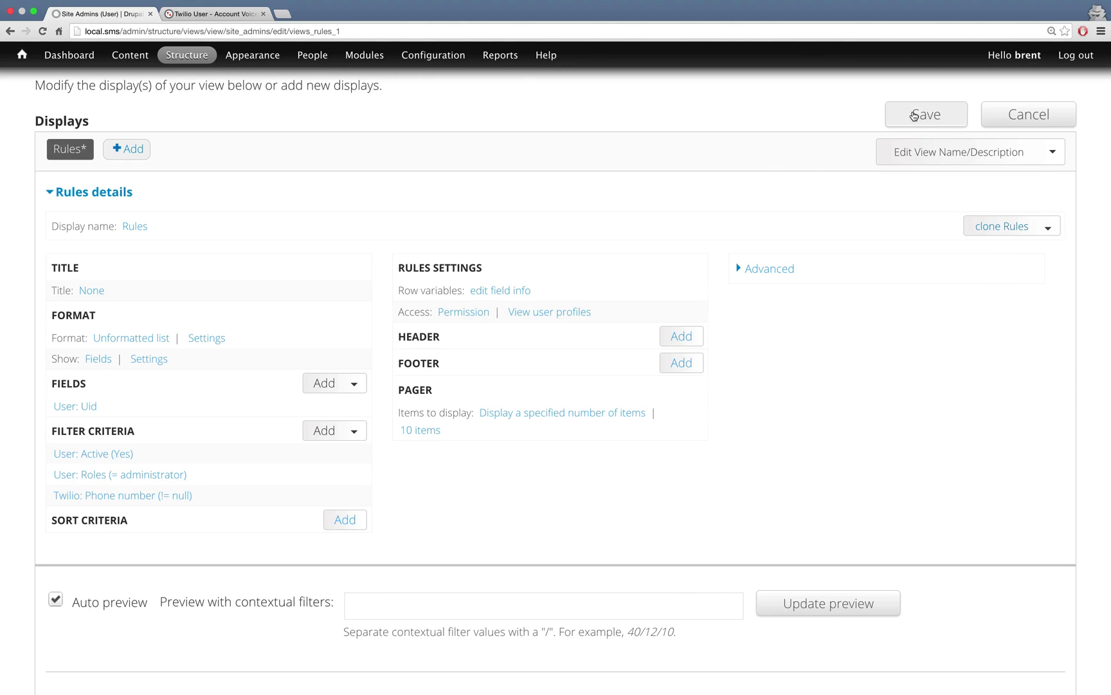
{"action": "left_click", "coordinate": [914, 115]}
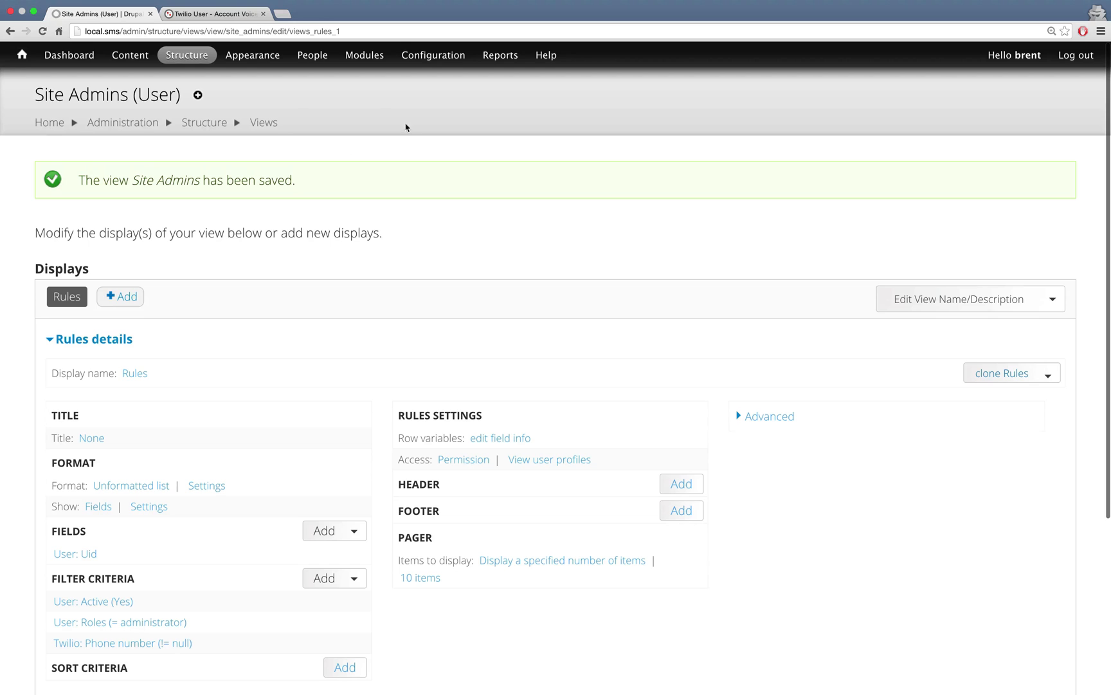
Go to Configuration > Workflow > Rules and edit the Send SMS reaction rule.
{"action": "mouse_move", "coordinate": [433, 59]}
{"action": "mouse_move", "coordinate": [443, 231]}
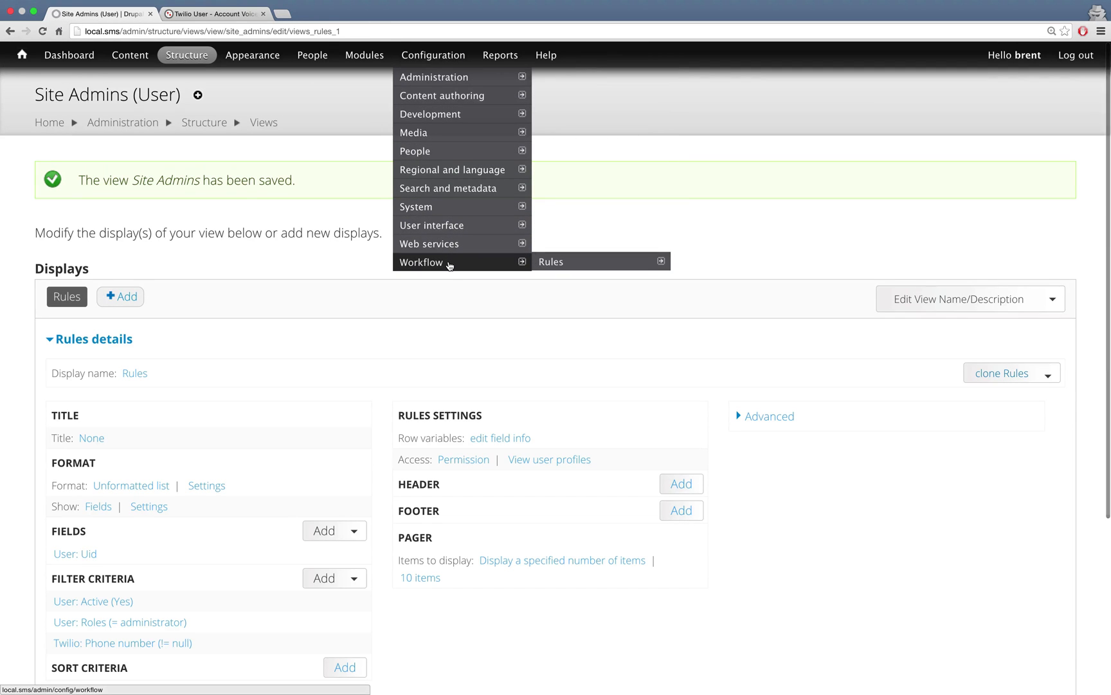
{"action": "left_click", "coordinate": [449, 261]}
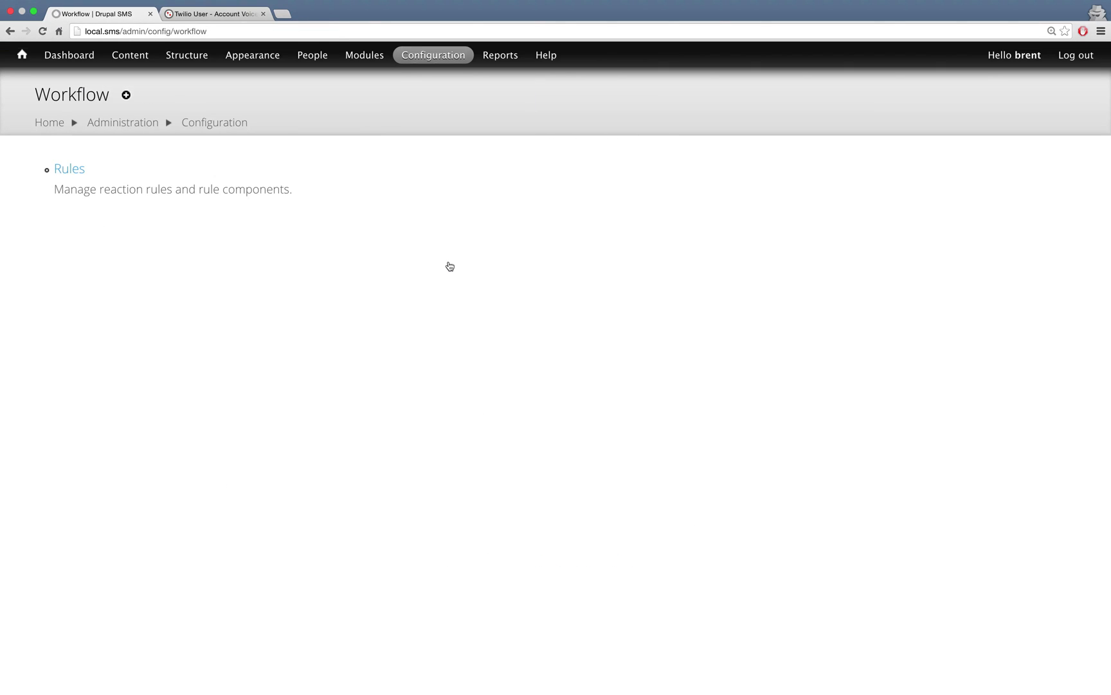
{"action": "left_click", "coordinate": [69, 170]}
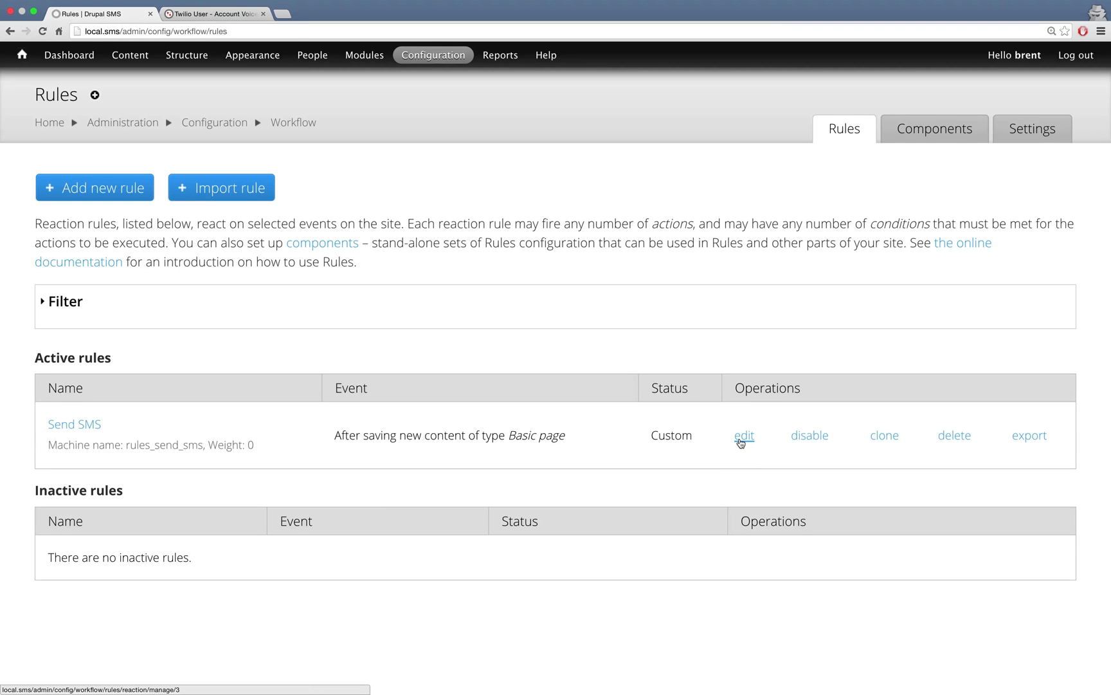
{"action": "left_click", "coordinate": [740, 440]}
{"action": "scroll", "coordinate": [741, 443], "scroll_direction": "down", "scroll_amount": 3}
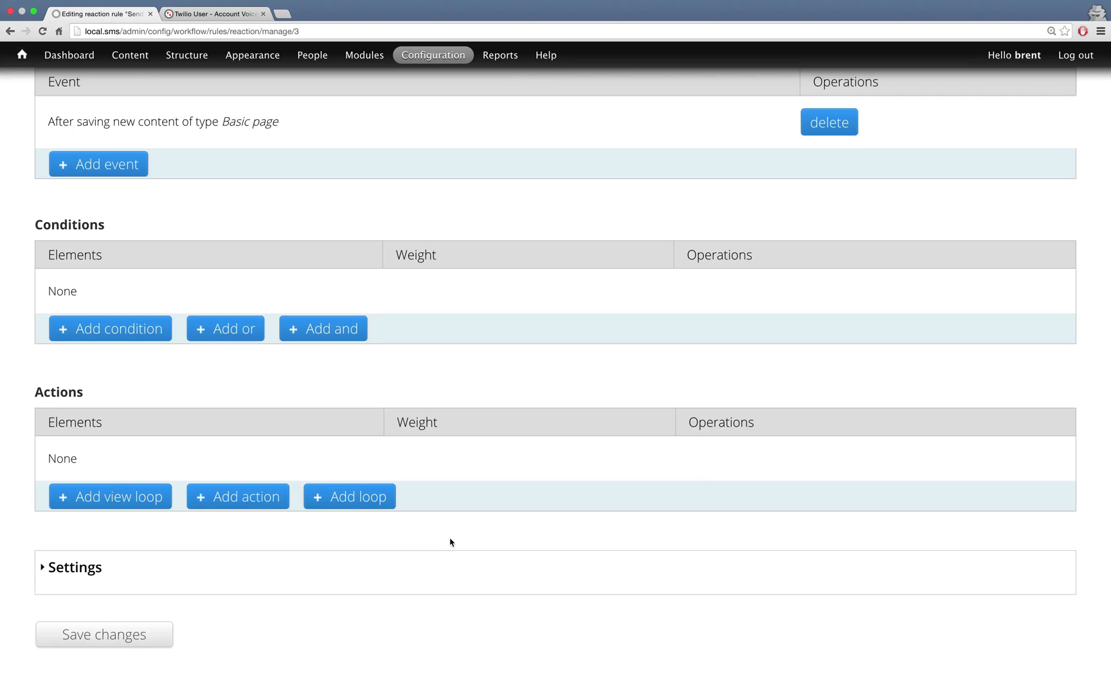
Add a view loop over Site Admins - Rules with the uid row variable.
{"action": "left_click", "coordinate": [123, 503]}
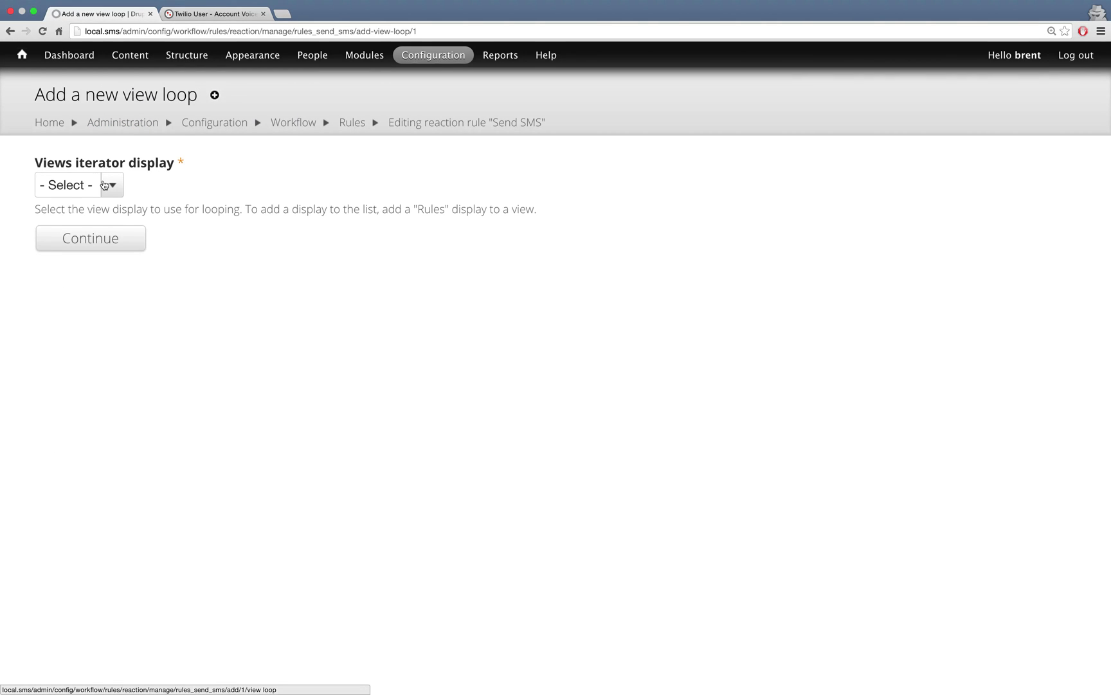
{"action": "left_click", "coordinate": [104, 185]}
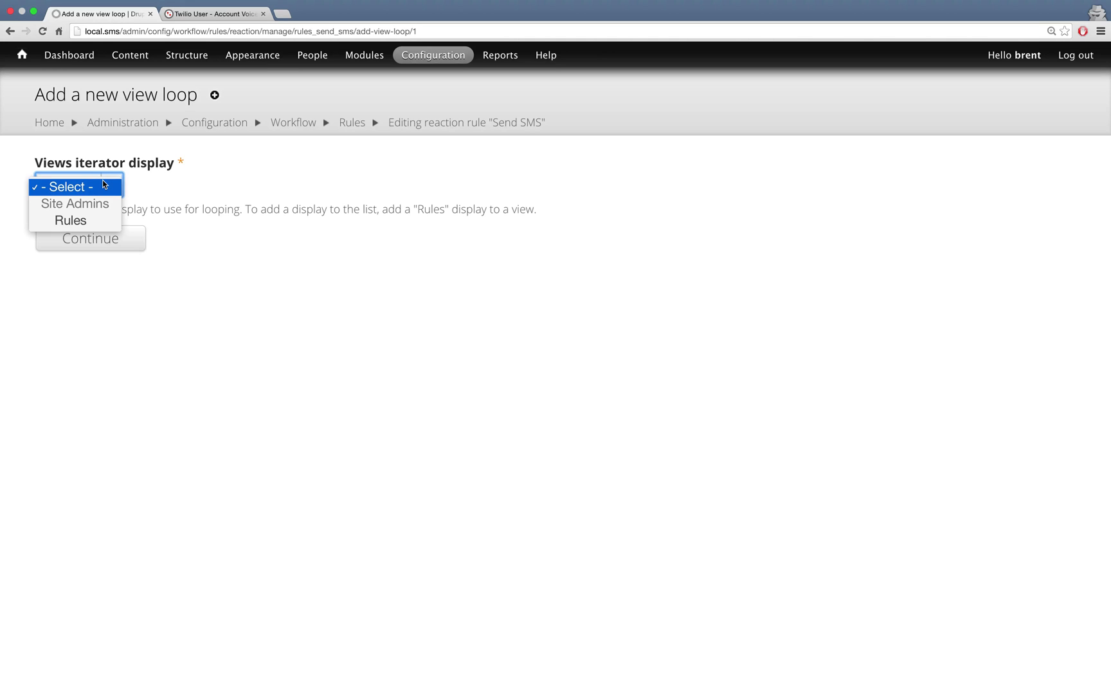
{"action": "left_click", "coordinate": [101, 220]}
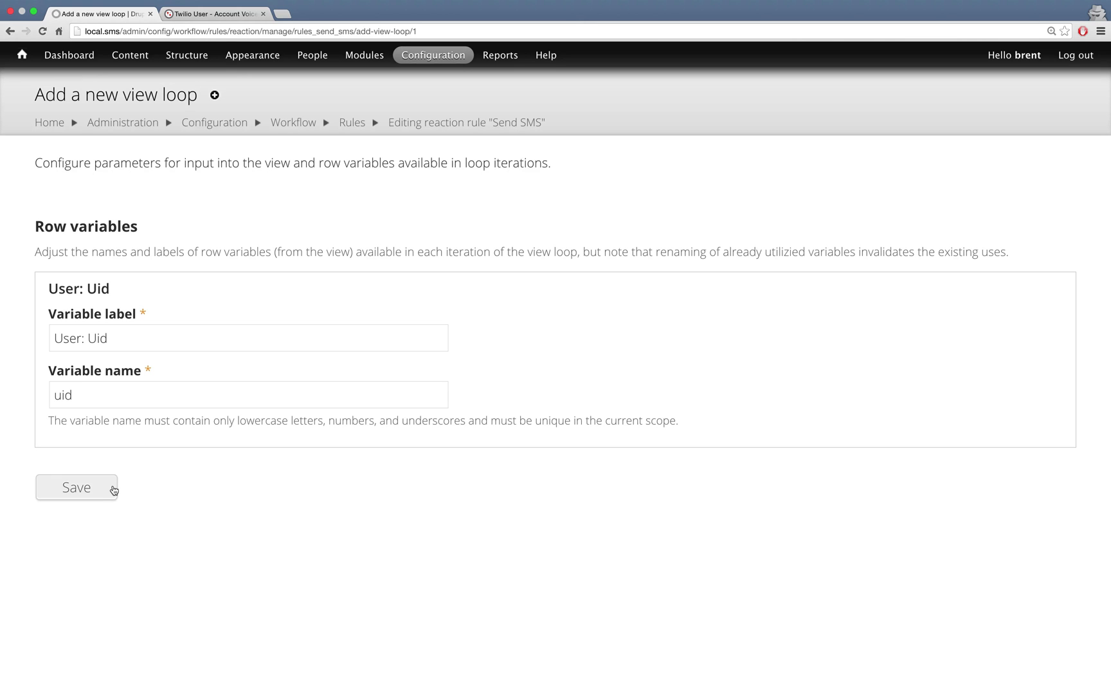
{"action": "left_click", "coordinate": [114, 490]}
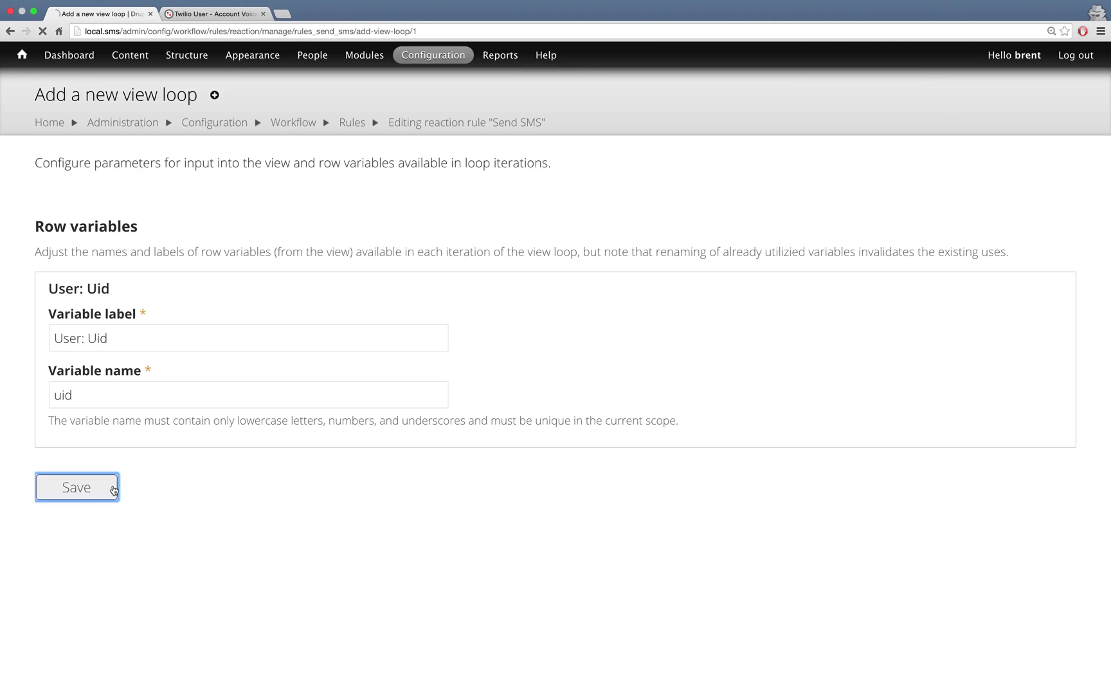
{"action": "scroll", "coordinate": [248, 323], "scroll_direction": "down", "scroll_amount": 1}
{"action": "scroll", "coordinate": [249, 323], "scroll_direction": "down", "scroll_amount": 4}
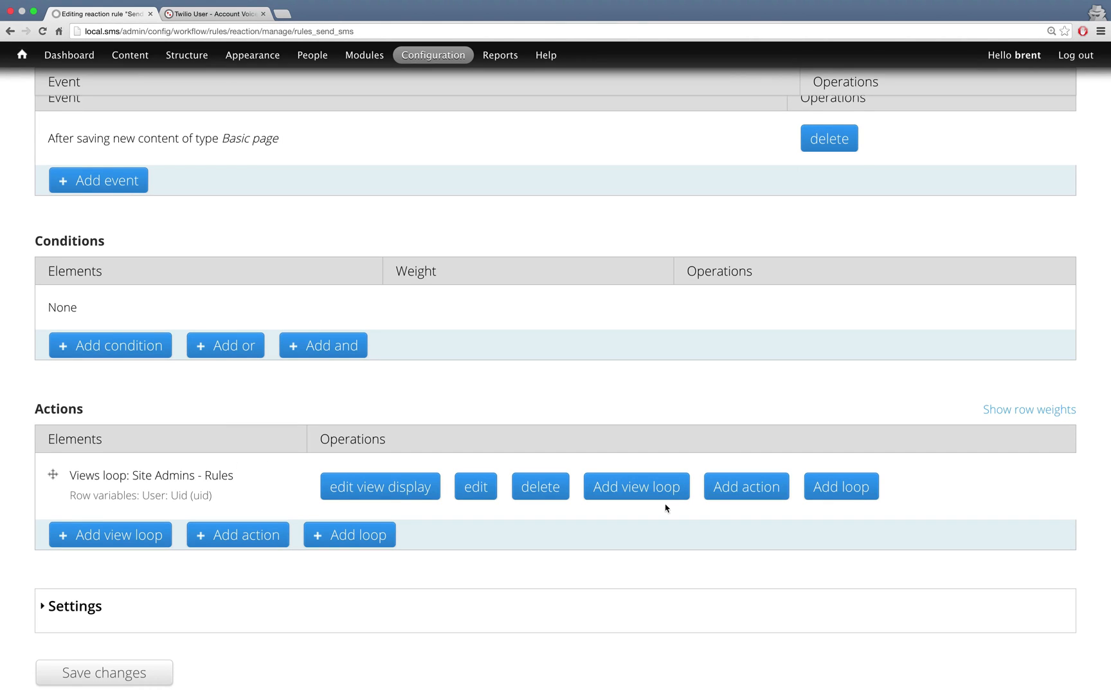
Add a 'Send an SMS to a user' action inside the view loop.
{"action": "left_click", "coordinate": [719, 495]}
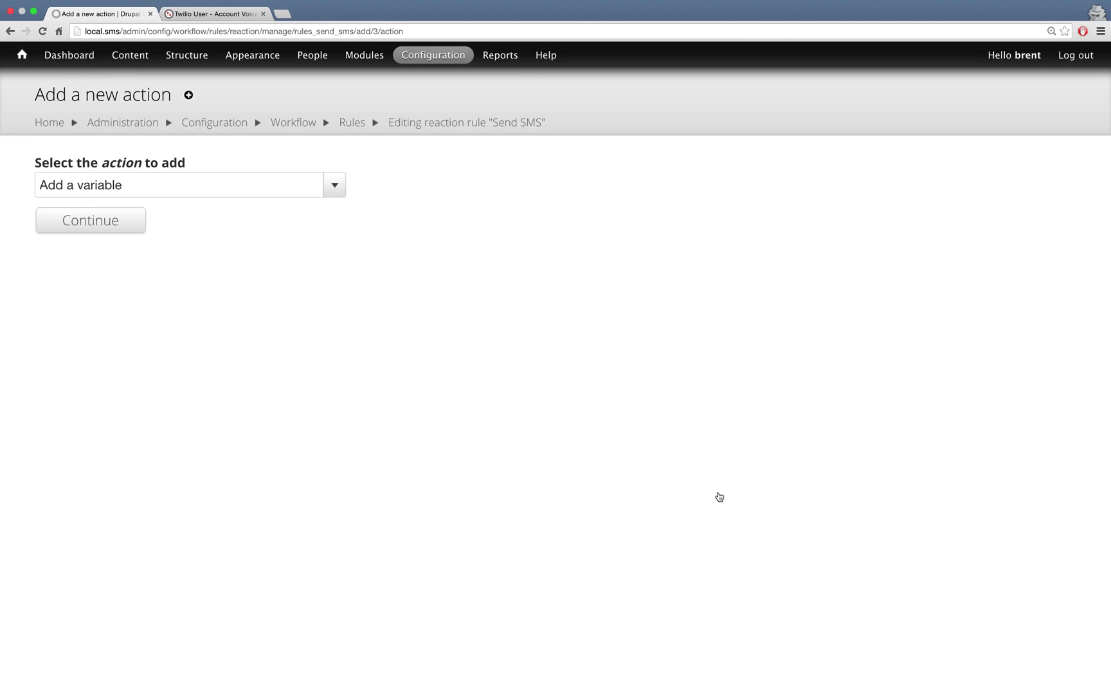
{"action": "left_click", "coordinate": [247, 188]}
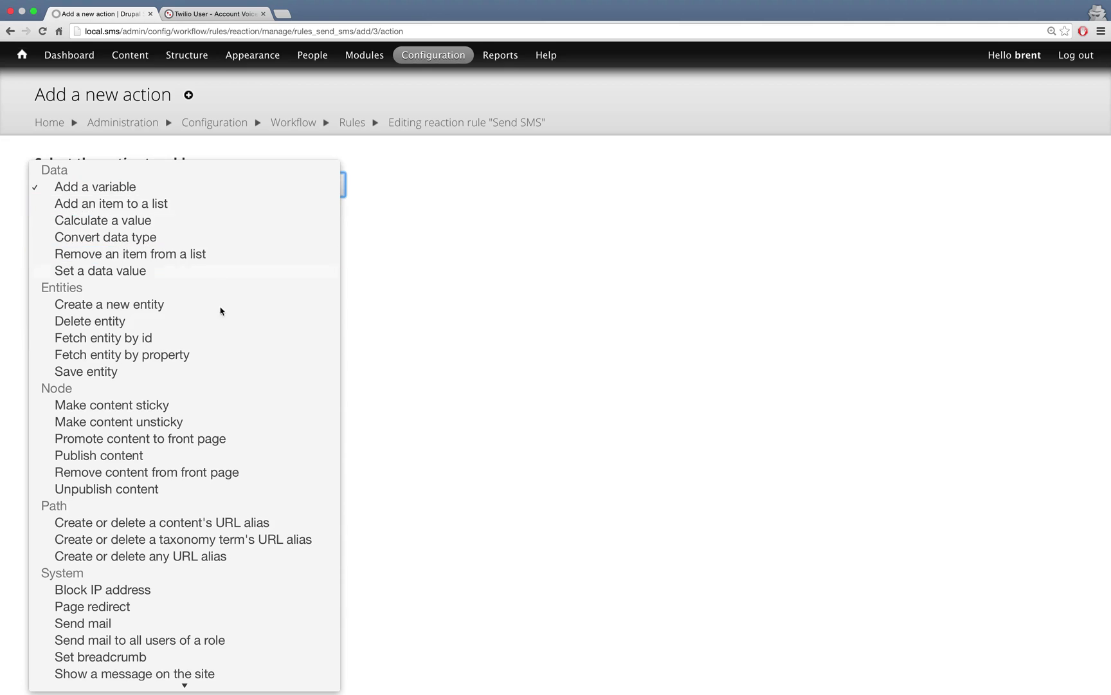
{"action": "scroll", "coordinate": [220, 315], "scroll_direction": "down", "scroll_amount": 3}
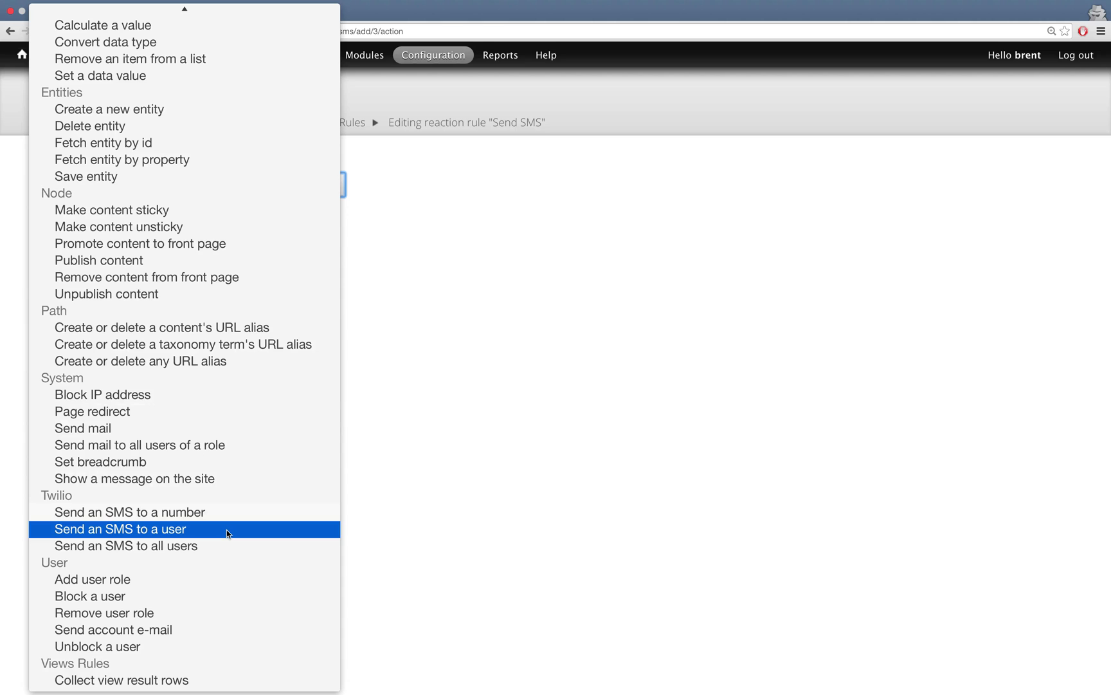
{"action": "left_click", "coordinate": [226, 530]}
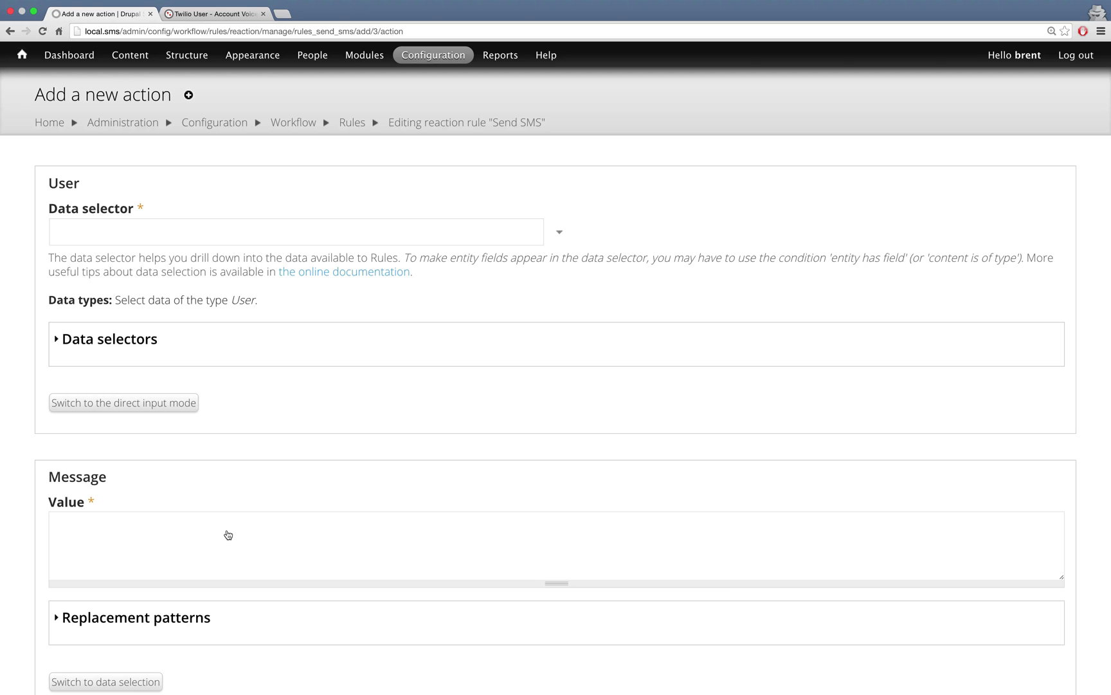
Target uid and paste the message 'A new page has been created titled: [node:title]'.
{"action": "left_click", "coordinate": [107, 225]}
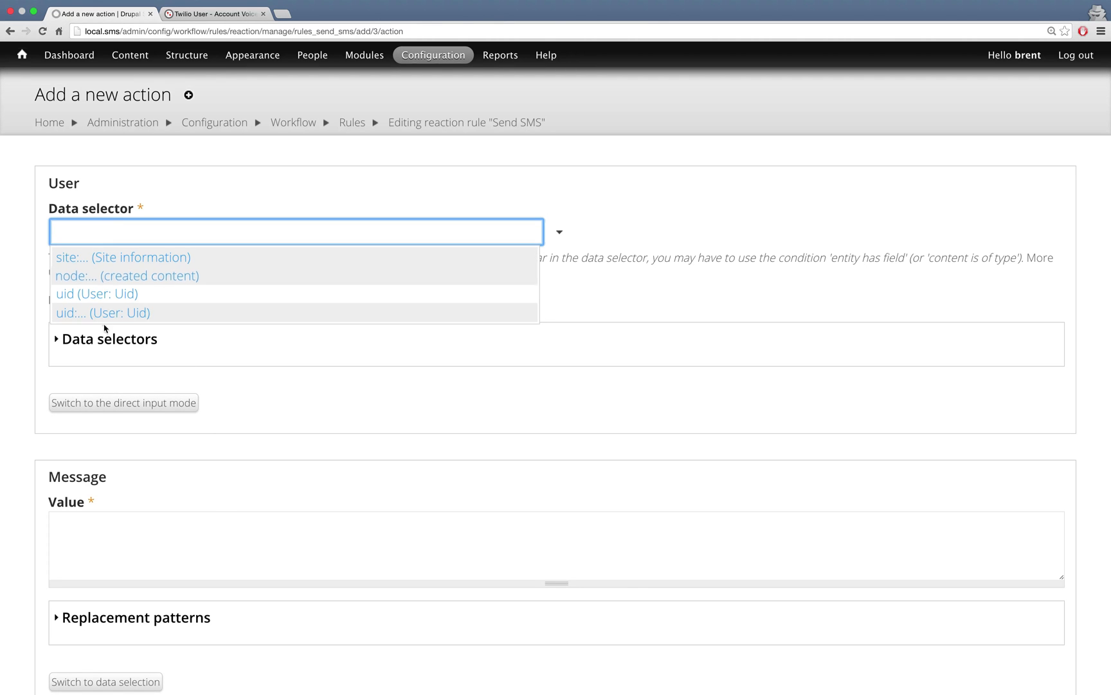
{"action": "left_click", "coordinate": [111, 297]}
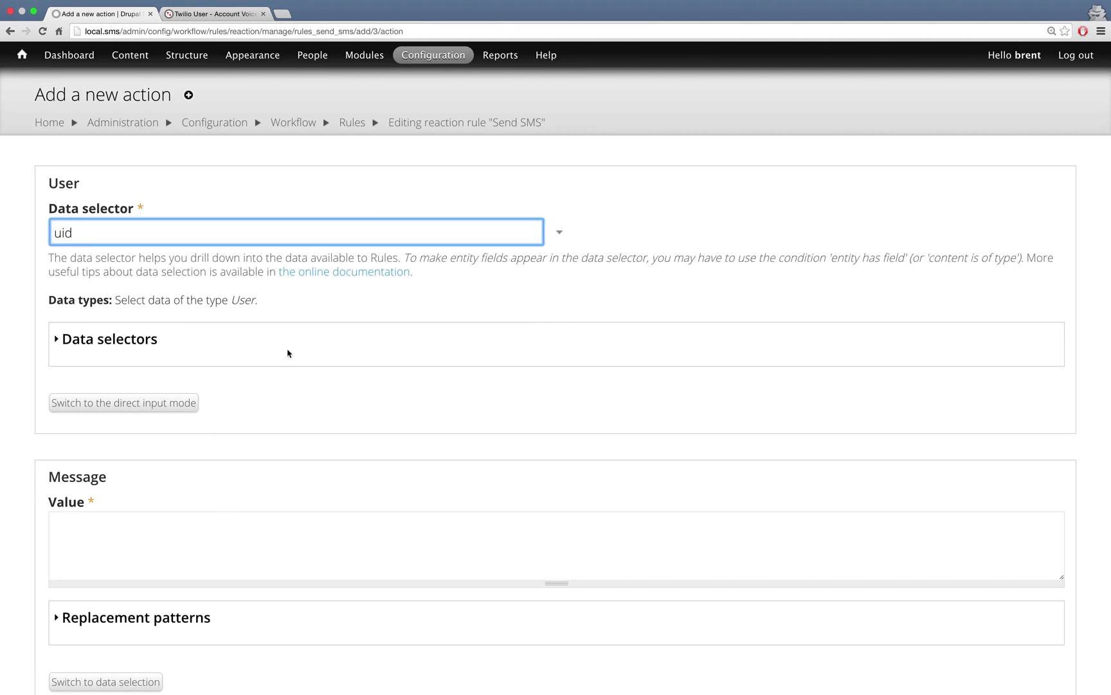
{"action": "scroll", "coordinate": [318, 367], "scroll_direction": "down", "scroll_amount": 5}
{"action": "left_click", "coordinate": [241, 405]}
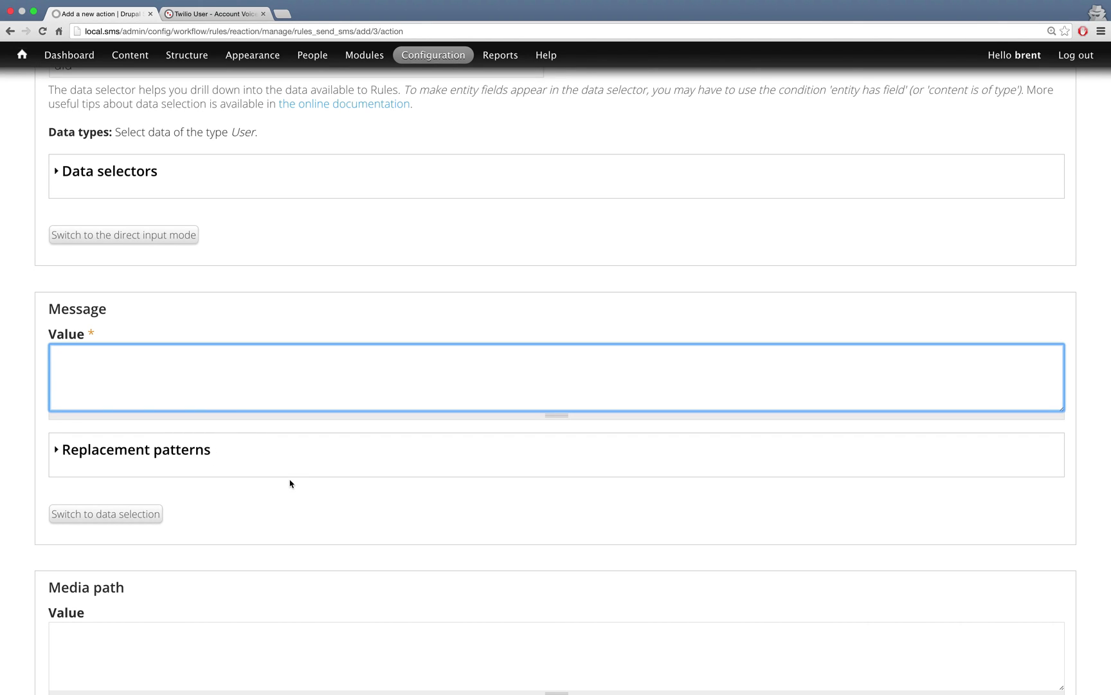
{"action": "type", "text": "A new page has been created titled: [node:title]"}
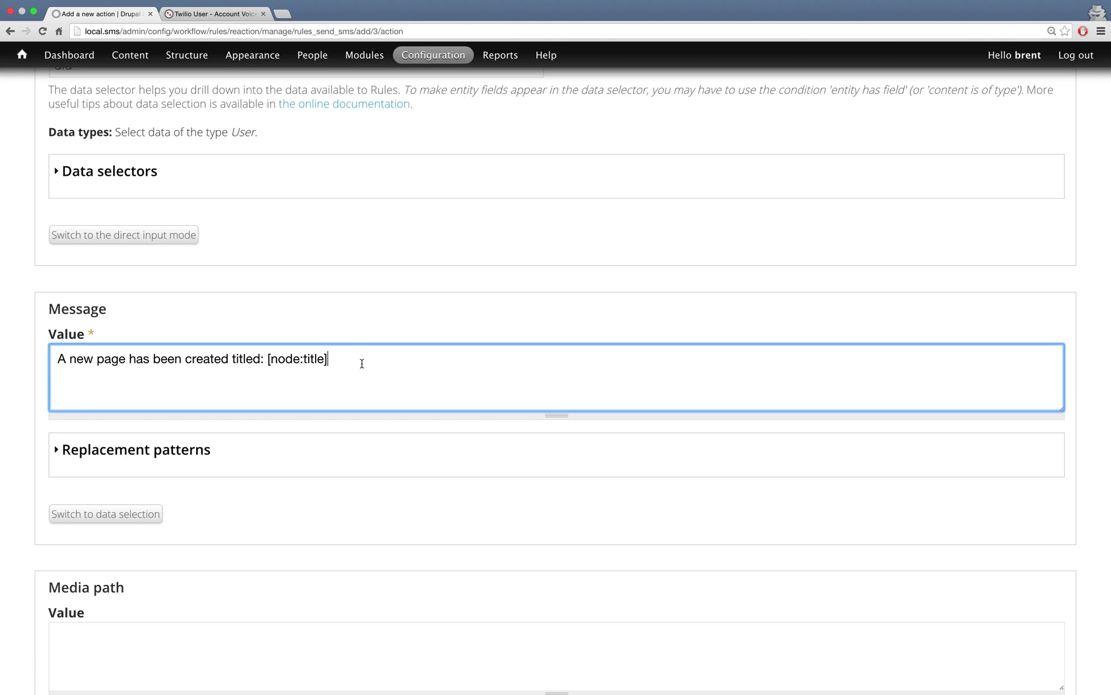
Copy the [node:author] token from the Replacement patterns list.
{"action": "left_click", "coordinate": [184, 450]}
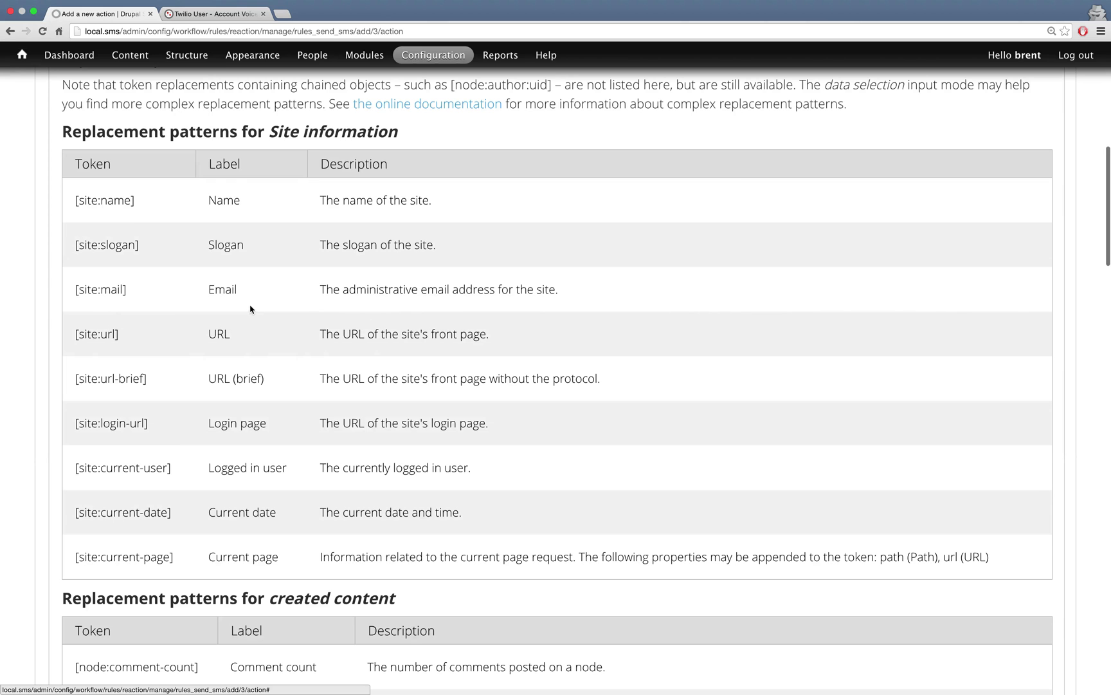
{"action": "scroll", "coordinate": [251, 312], "scroll_direction": "up", "scroll_amount": 3}
{"action": "scroll", "coordinate": [251, 313], "scroll_direction": "down", "scroll_amount": 3}
{"action": "scroll", "coordinate": [252, 313], "scroll_direction": "down", "scroll_amount": 5}
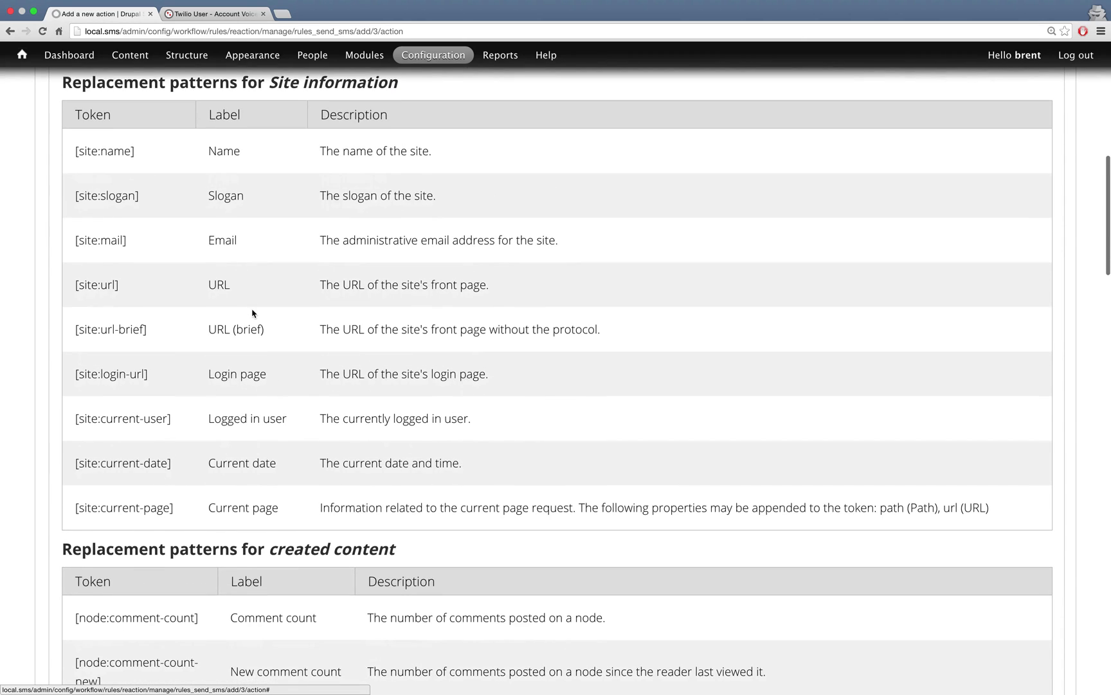
{"action": "scroll", "coordinate": [252, 313], "scroll_direction": "down", "scroll_amount": 5}
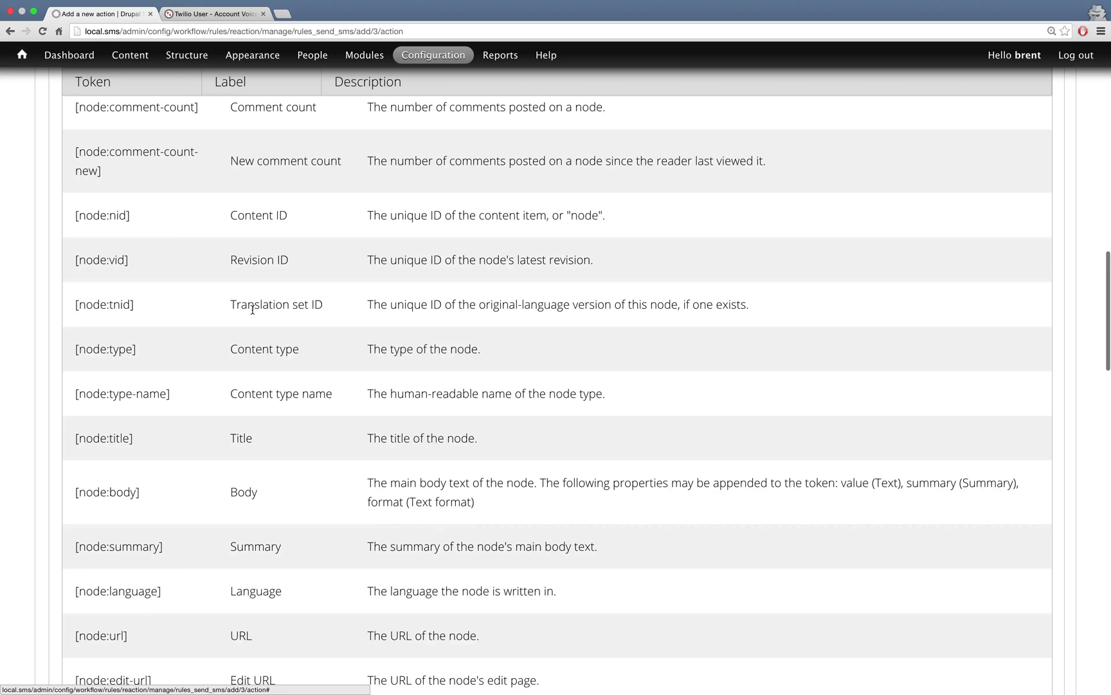
{"action": "scroll", "coordinate": [252, 309], "scroll_direction": "down", "scroll_amount": 3}
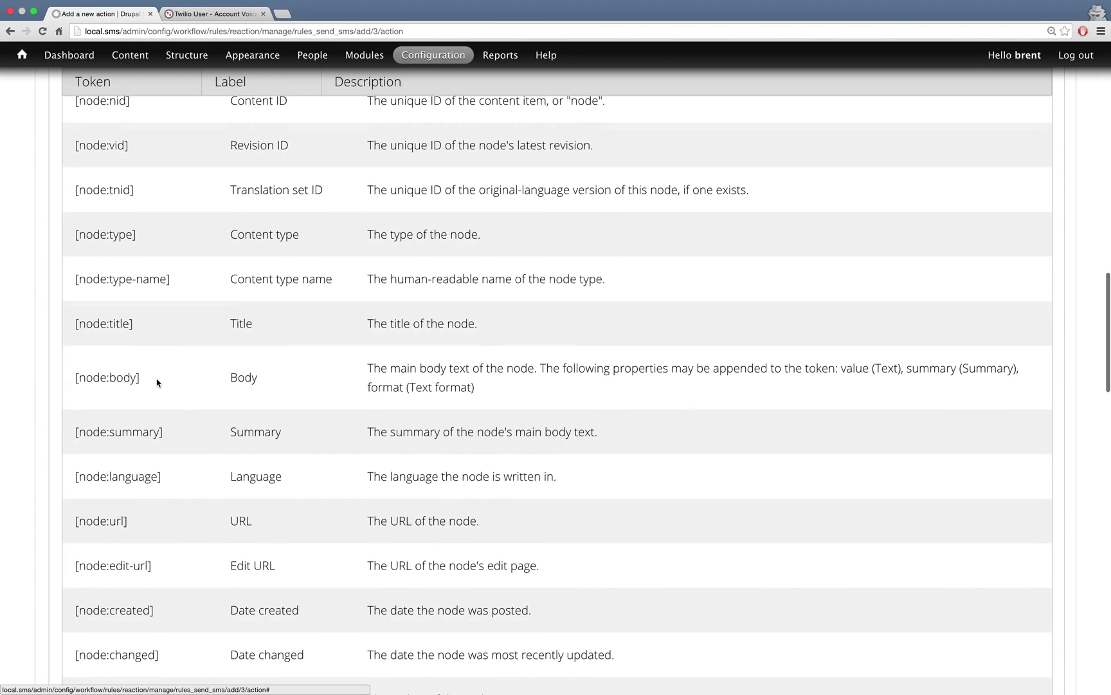
{"action": "scroll", "coordinate": [157, 384], "scroll_direction": "down", "scroll_amount": 3}
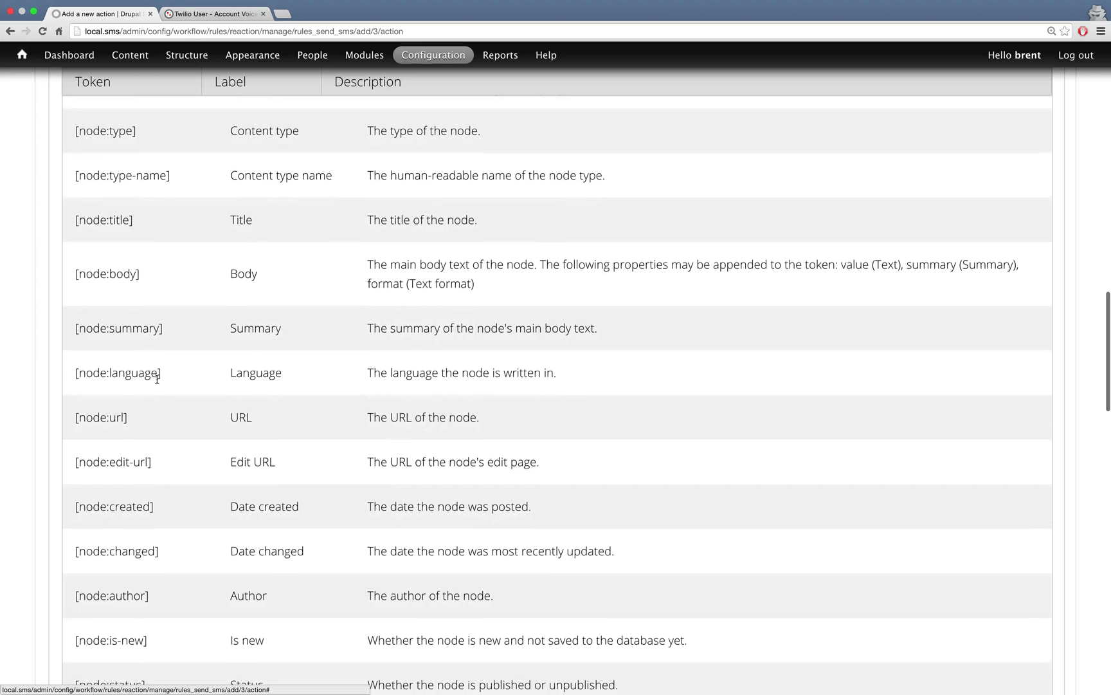
{"action": "scroll", "coordinate": [156, 379], "scroll_direction": "down", "scroll_amount": 2}
{"action": "left_click_drag", "start_coordinate": [146, 537], "coordinate": [72, 539]}
{"action": "key", "text": "super+c"}
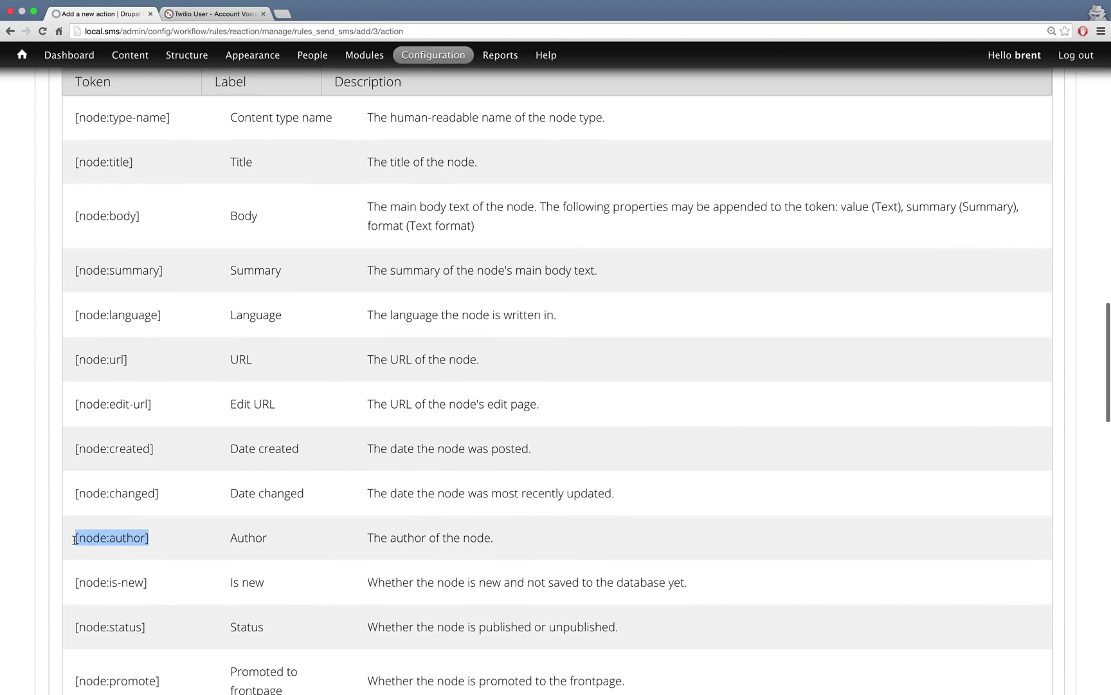
{"action": "scroll", "coordinate": [287, 552], "scroll_direction": "up", "scroll_amount": 20}
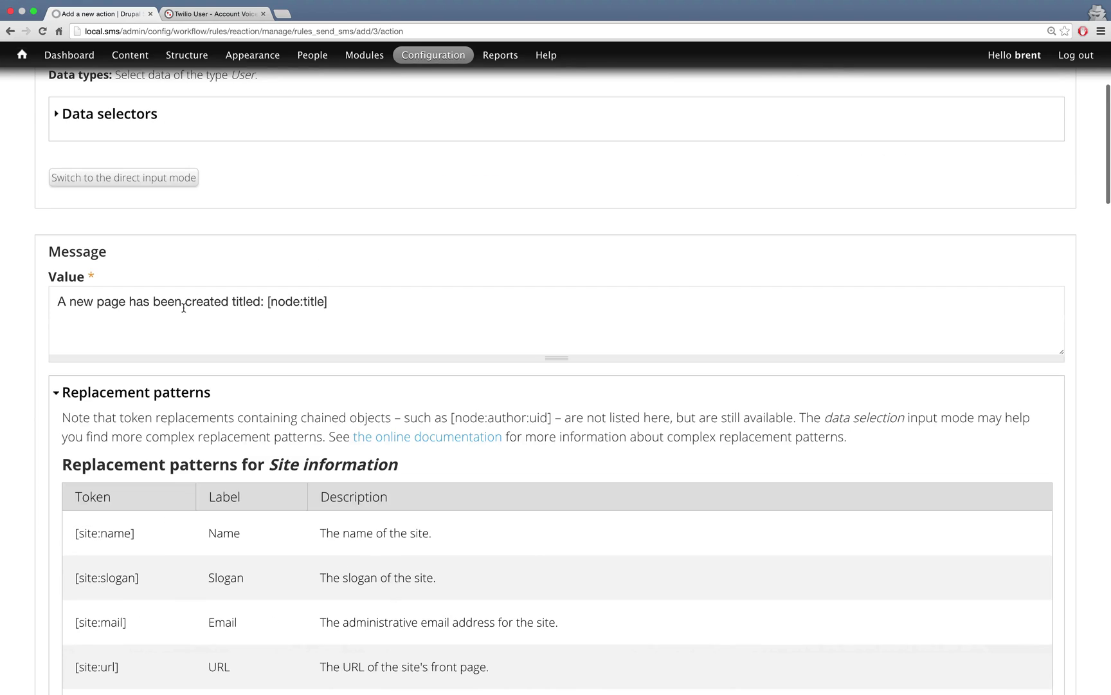
{"action": "left_click", "coordinate": [139, 393]}
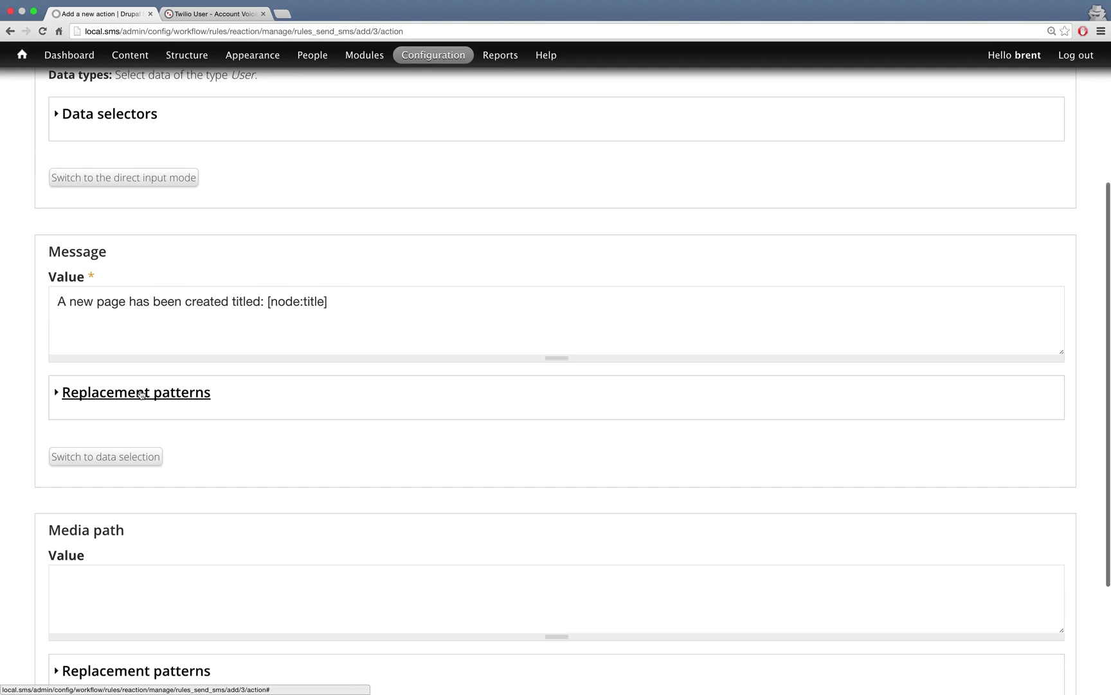
Append 'by: [node:author]' to the message and save the SMS action.
{"action": "left_click", "coordinate": [362, 300]}
{"action": "type", "text": "b"}
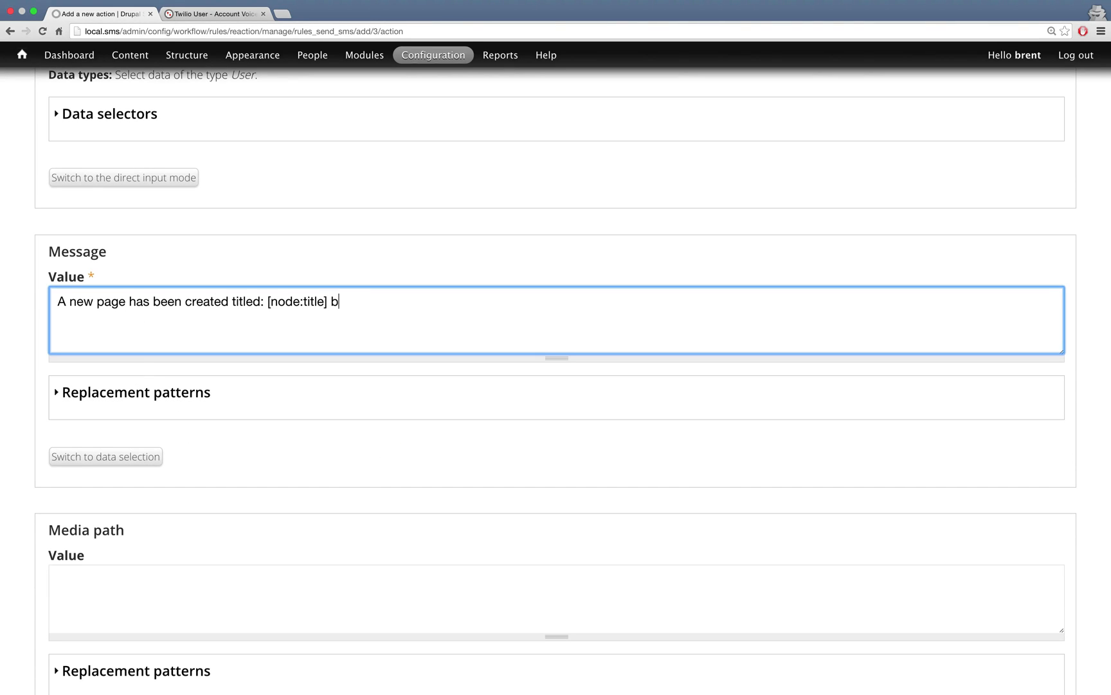
{"action": "type", "text": "y:"}
{"action": "key", "text": "super+v"}
{"action": "scroll", "coordinate": [556, 386], "scroll_direction": "down", "scroll_amount": 1}
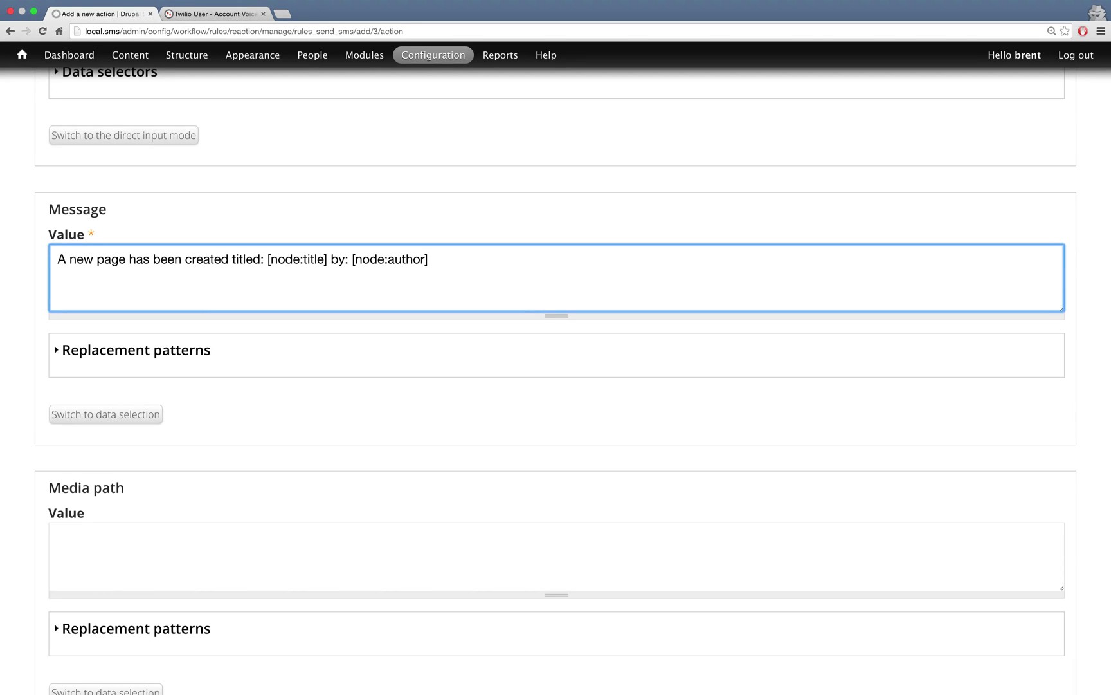
{"action": "scroll", "coordinate": [176, 405], "scroll_direction": "down", "scroll_amount": 3}
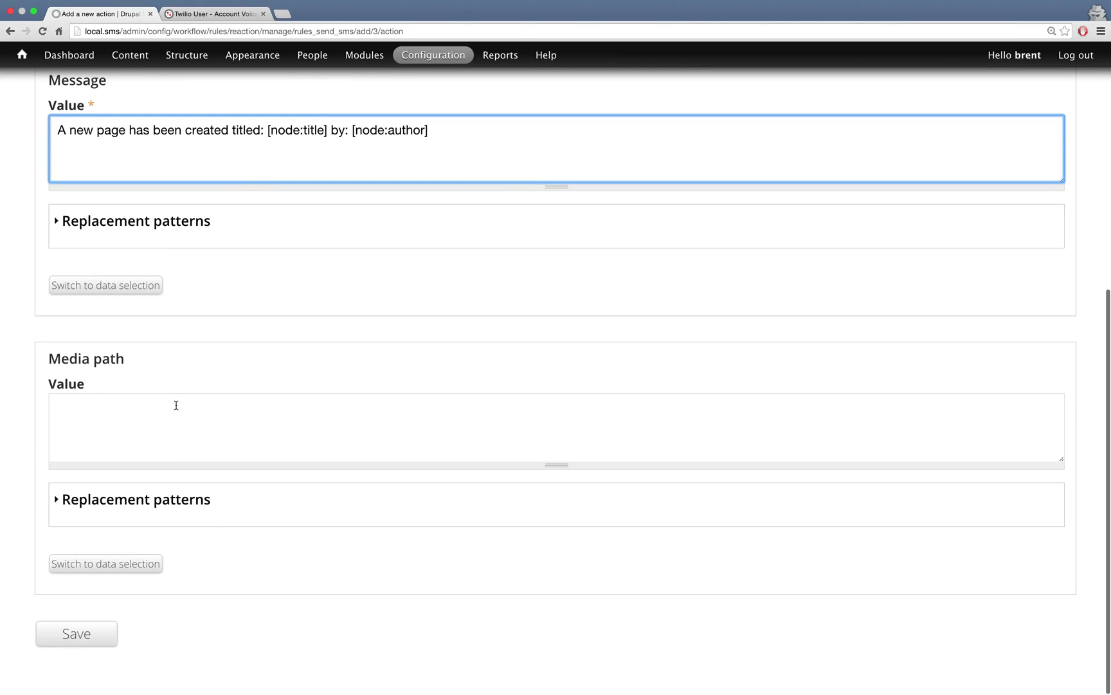
{"action": "left_click", "coordinate": [99, 637]}
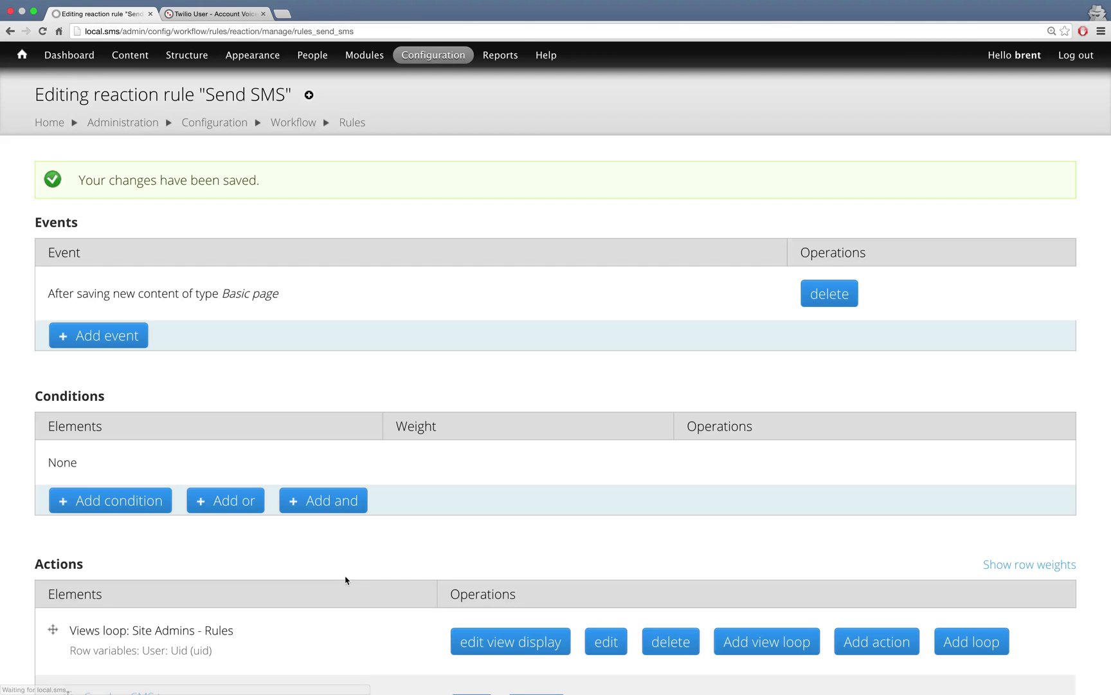
{"action": "scroll", "coordinate": [345, 581], "scroll_direction": "down", "scroll_amount": 5}
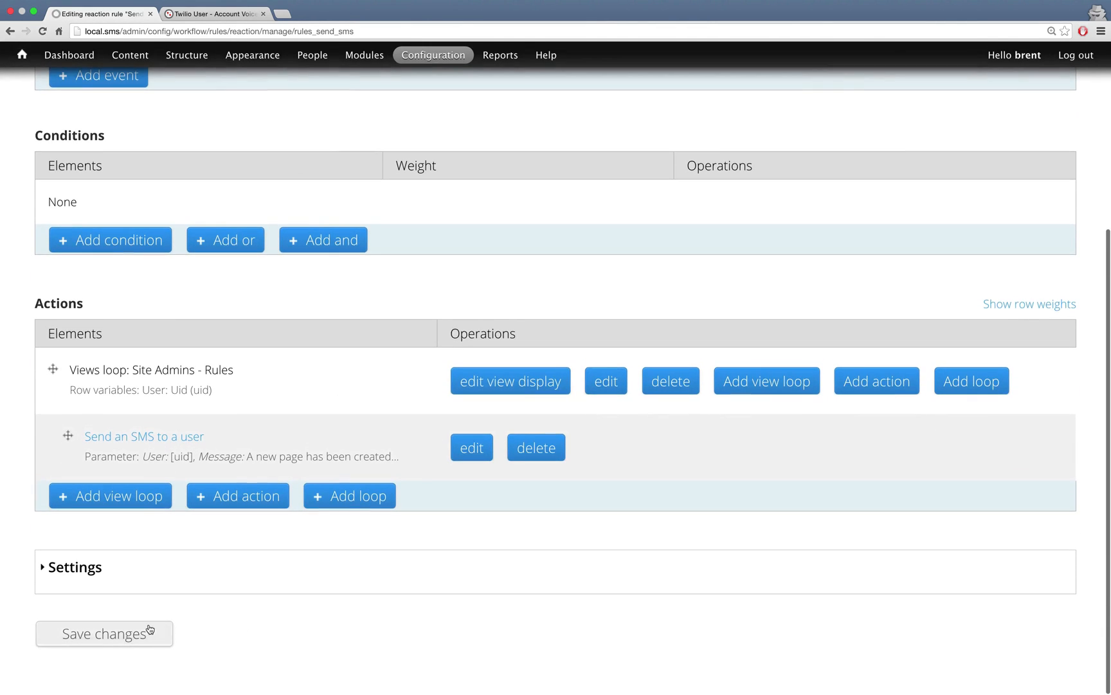
Save the Send SMS rule changes and start a new Basic page.
{"action": "left_click", "coordinate": [150, 631]}
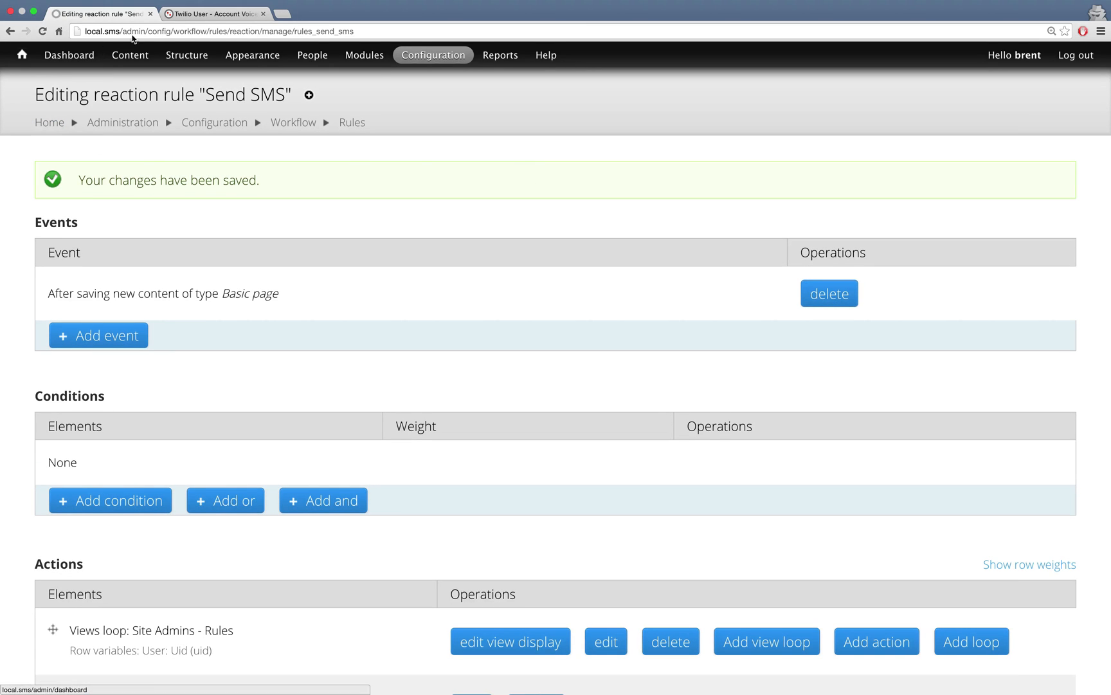
{"action": "mouse_move", "coordinate": [132, 56]}
{"action": "mouse_move", "coordinate": [138, 77]}
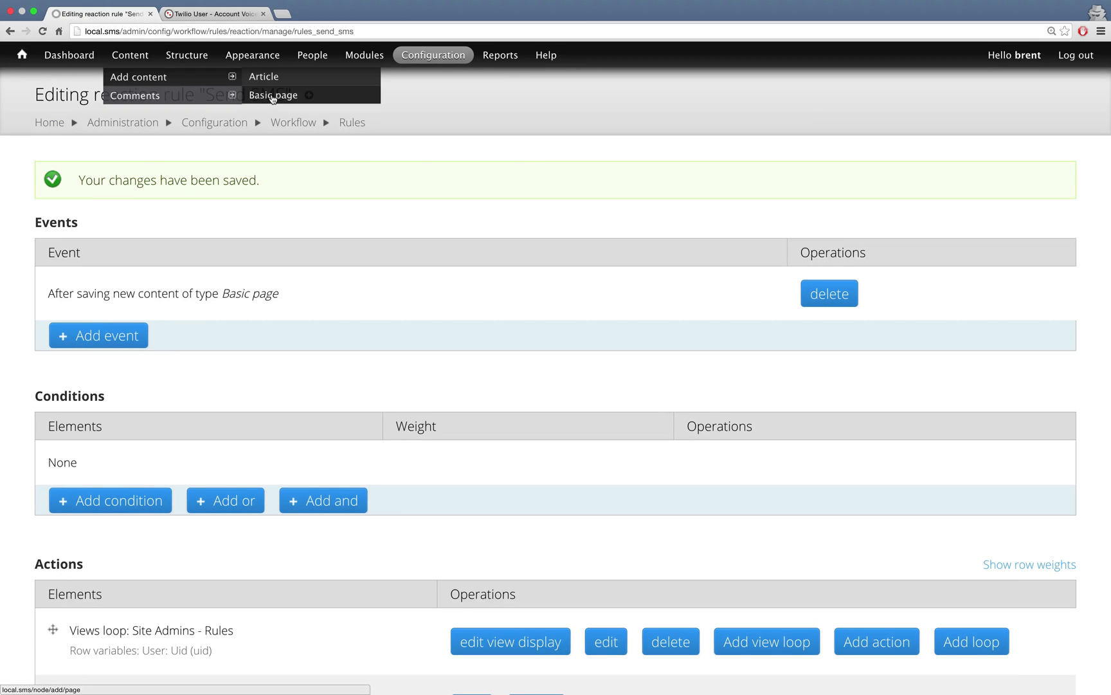
{"action": "left_click", "coordinate": [273, 96]}
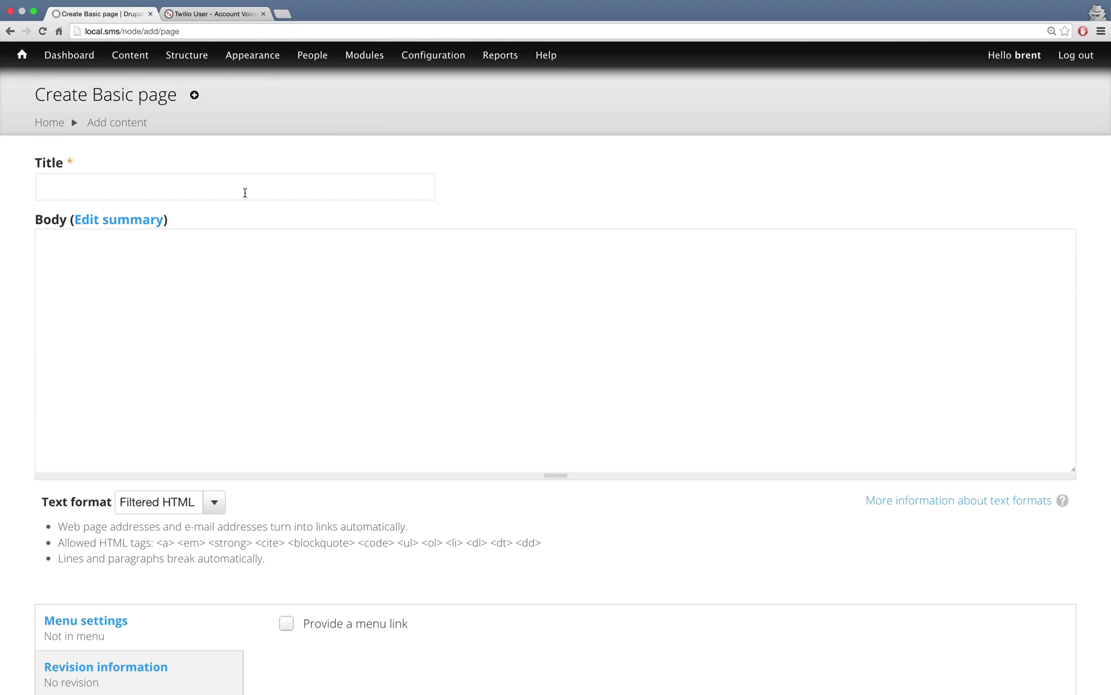
Create the Basic page 'Test Page for screencast' with body 'Testing 1 2 3.'.
{"action": "left_click", "coordinate": [245, 192]}
{"action": "type", "text": "Test Pag"}
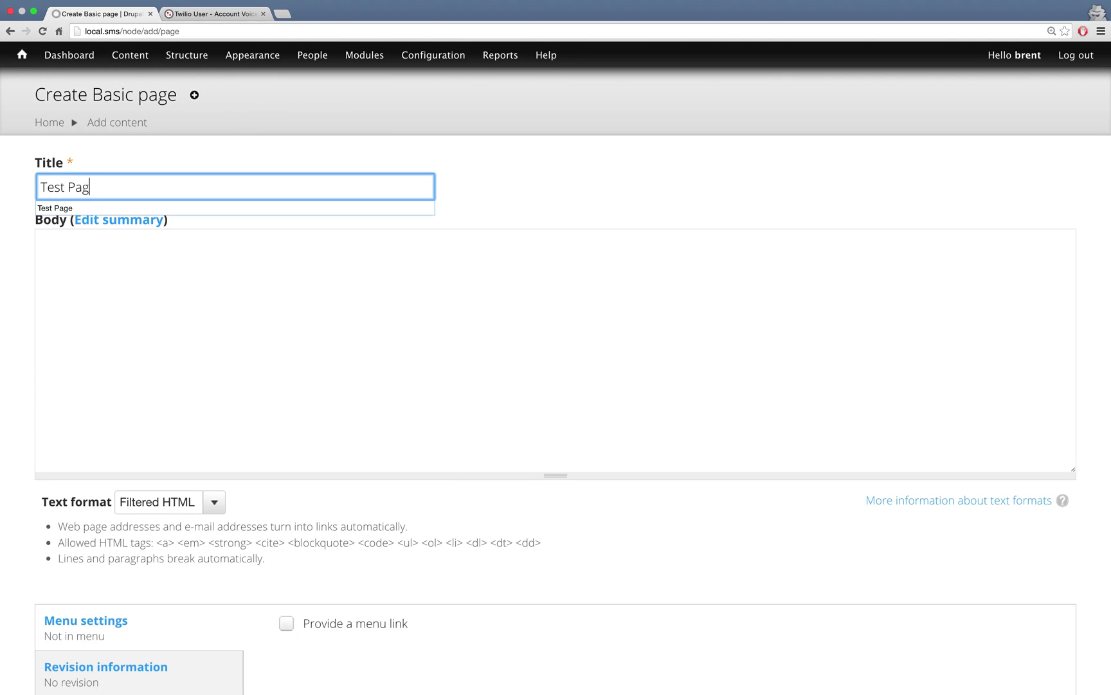
{"action": "type", "text": "e for scre"}
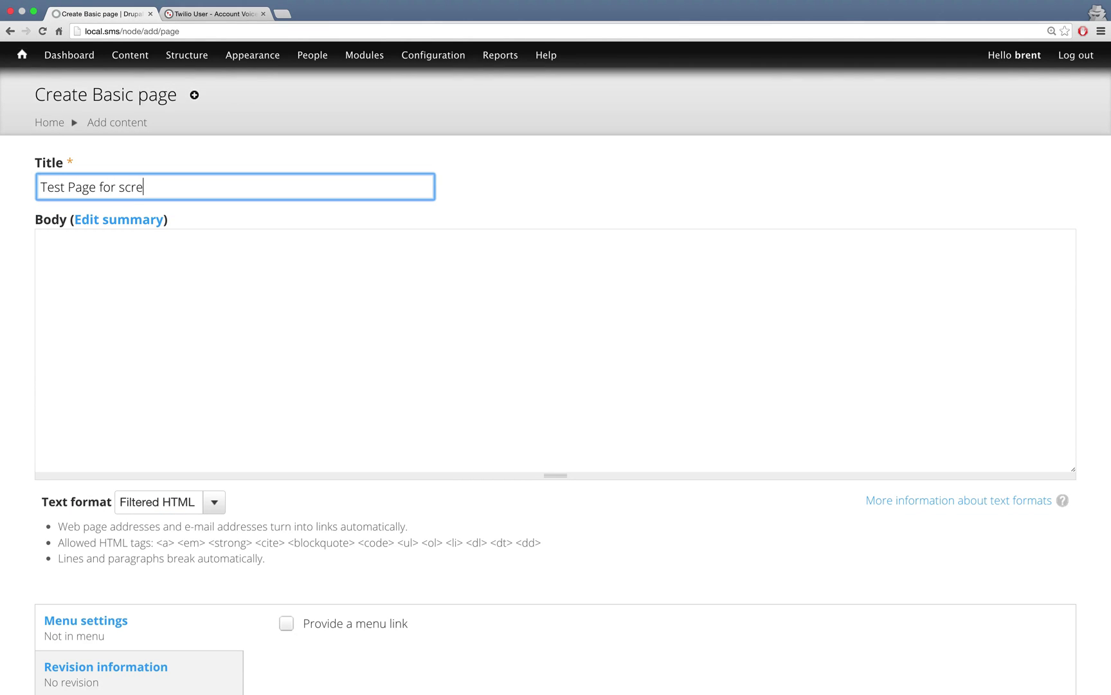
{"action": "type", "text": "encast"}
{"action": "key", "text": "Tab"}
{"action": "key", "text": "Tab"}
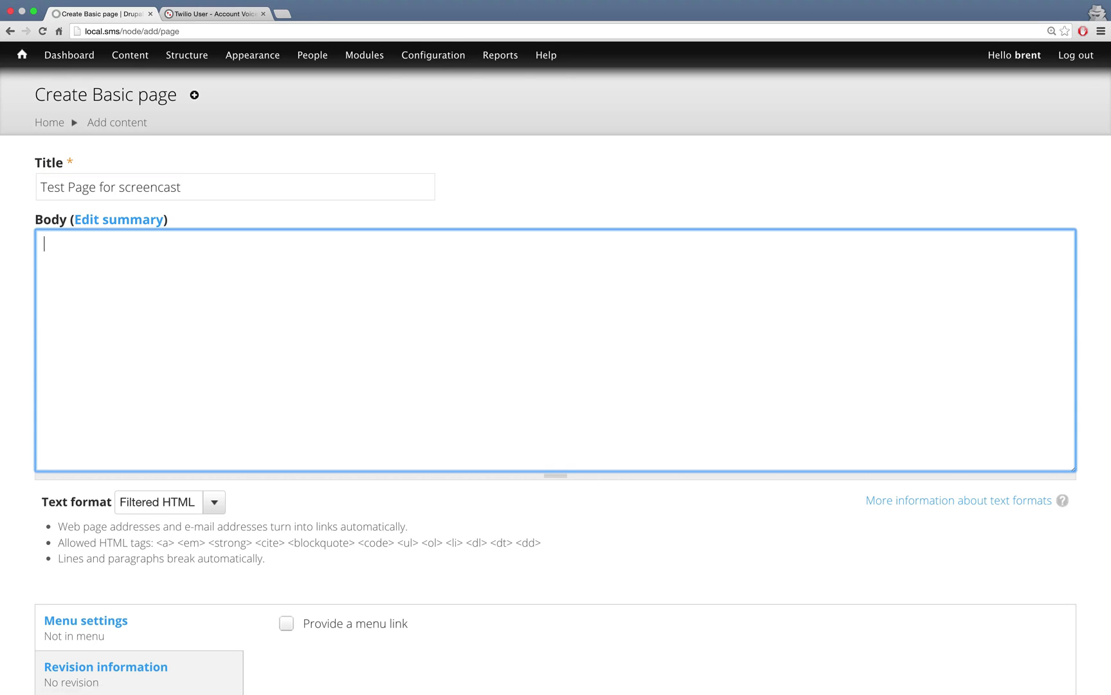
{"action": "type", "text": "Tet"}
{"action": "key", "text": "BackSpace"}
{"action": "type", "text": "est"}
{"action": "key", "text": "BackSpace"}
{"action": "key", "text": "BackSpace"}
{"action": "key", "text": "BackSpace"}
{"action": "key", "text": "BackSpace"}
{"action": "type", "text": "esting 1 2 3."}
{"action": "left_click", "coordinate": [246, 191]}
{"action": "scroll", "coordinate": [247, 200], "scroll_direction": "down", "scroll_amount": 5}
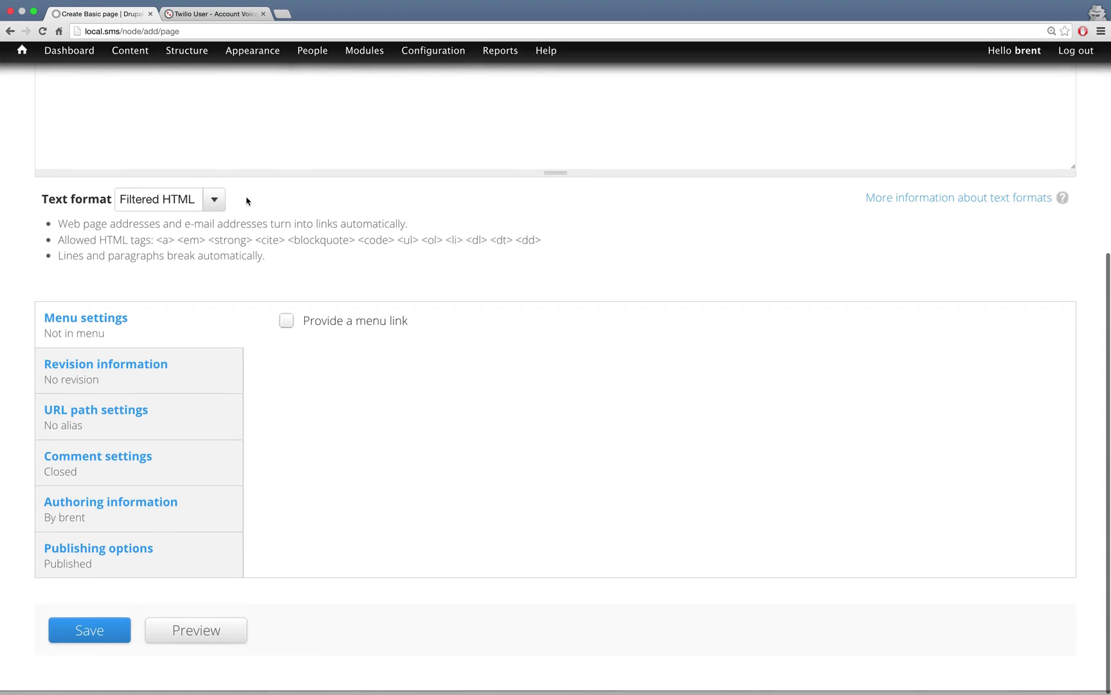
{"action": "left_click", "coordinate": [88, 632]}
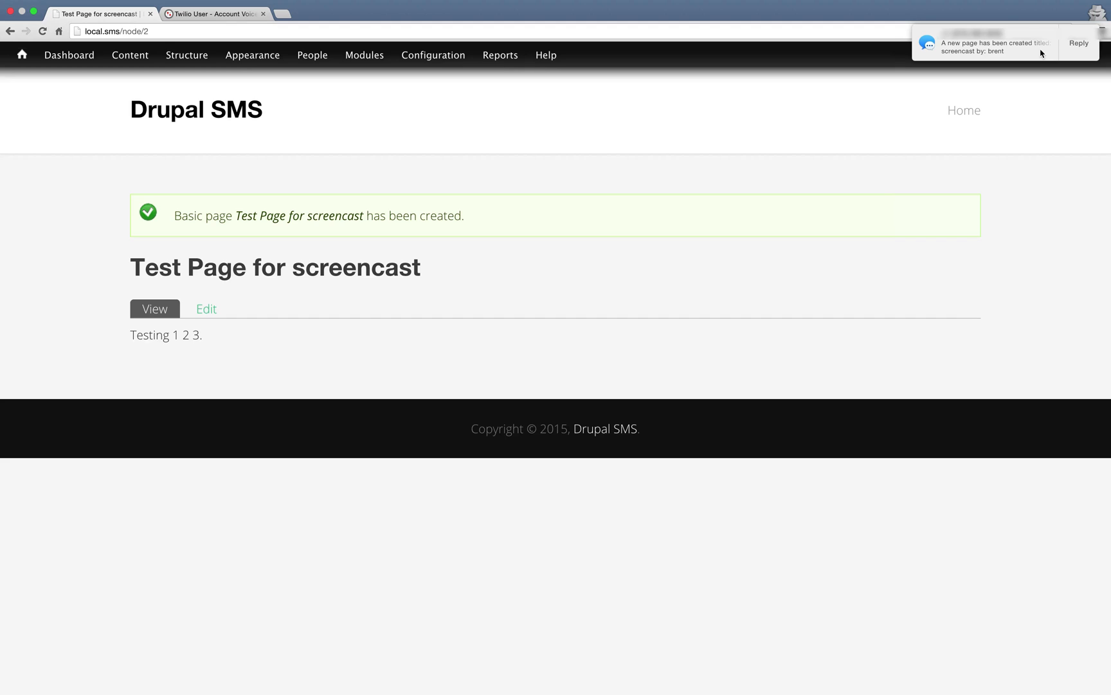
Read the incoming SMS about 'Test Page for screencast' and return to that page in Chrome.
{"action": "left_click", "coordinate": [987, 54]}
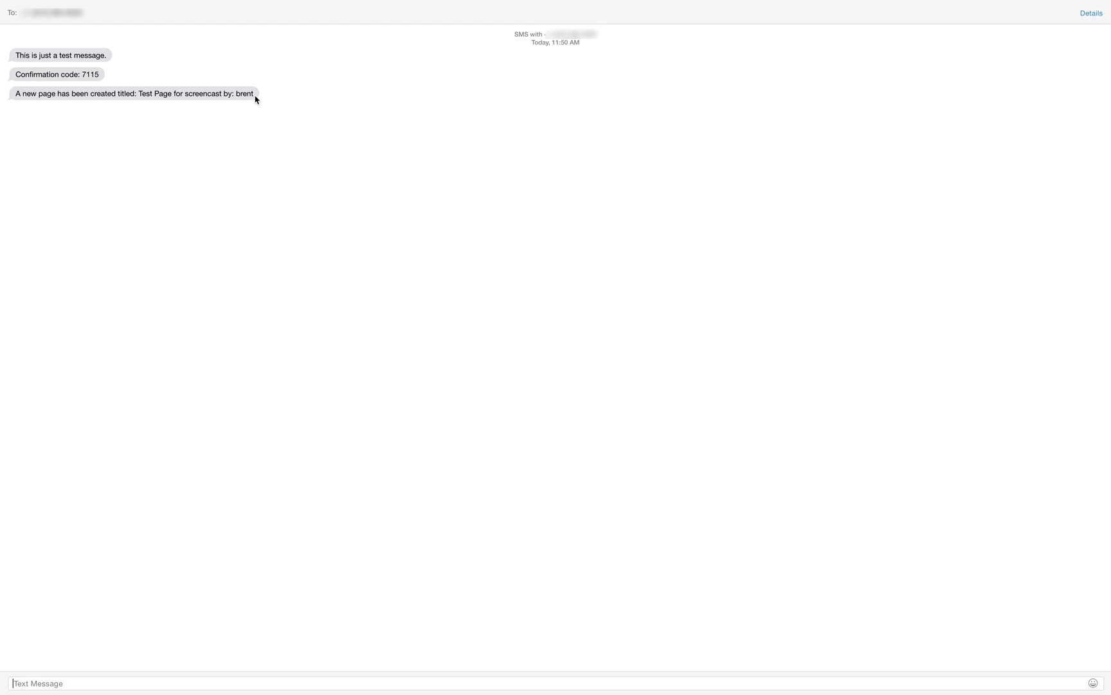
{"action": "mouse_move", "coordinate": [255, 98]}
{"action": "key", "text": "super+Tab"}
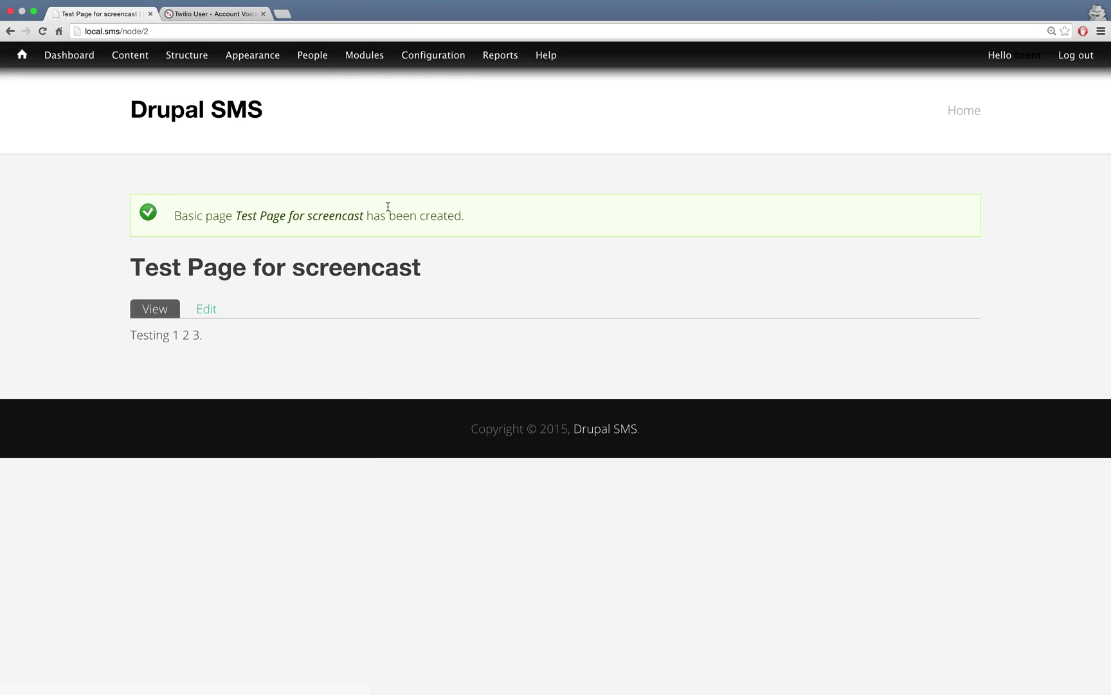